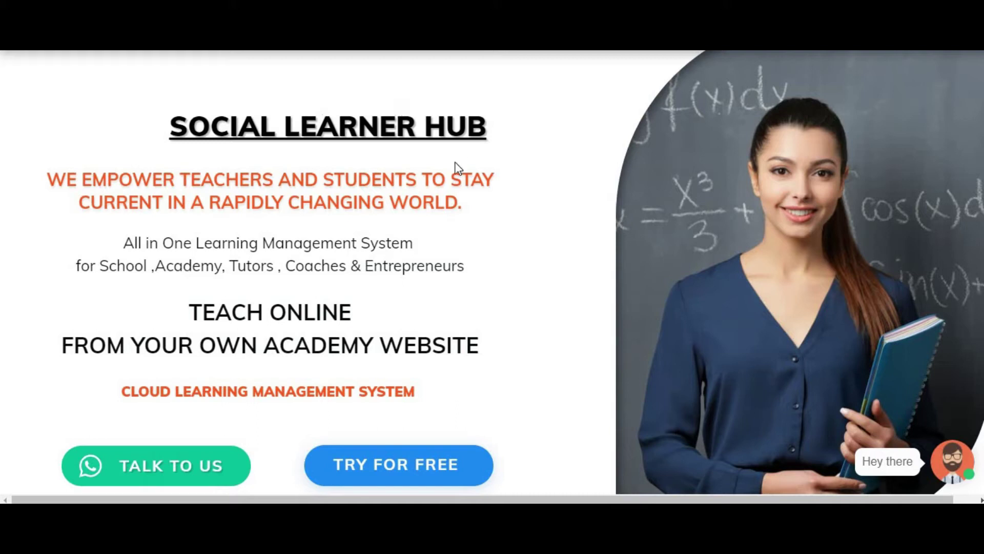
- Open the Social Learner Hub chatbot, then close the chat window
scroll(448, 208, up, 2)
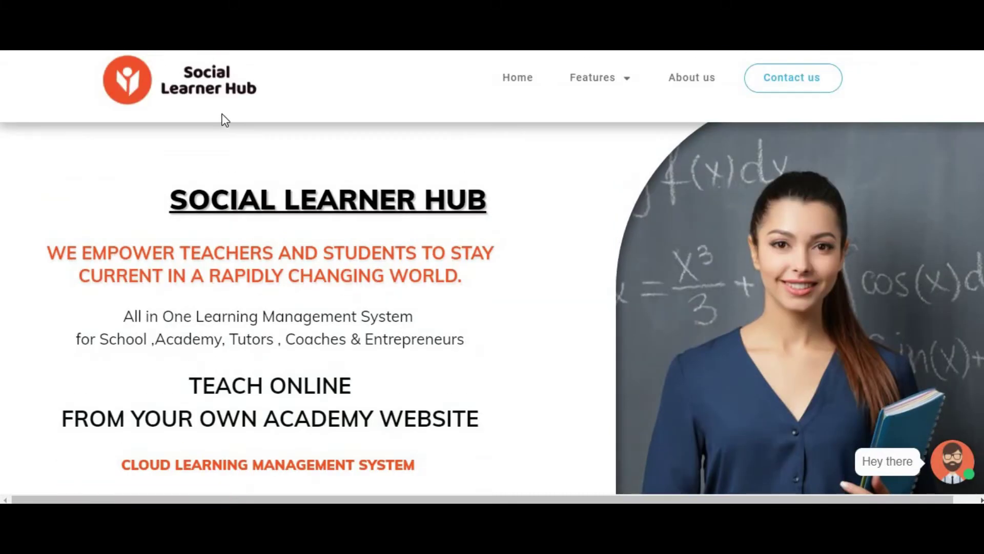
scroll(545, 264, down, 2)
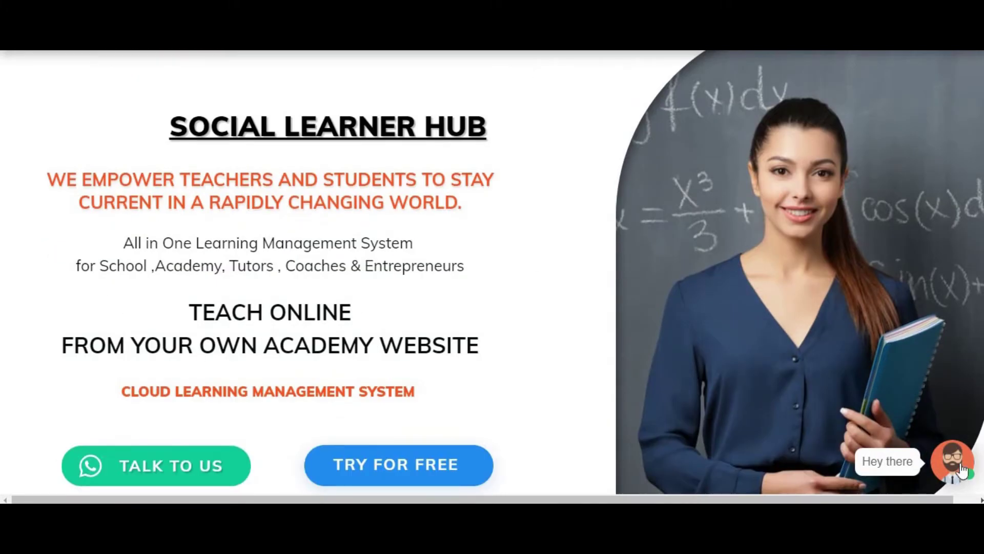
scroll(962, 470, down, 4)
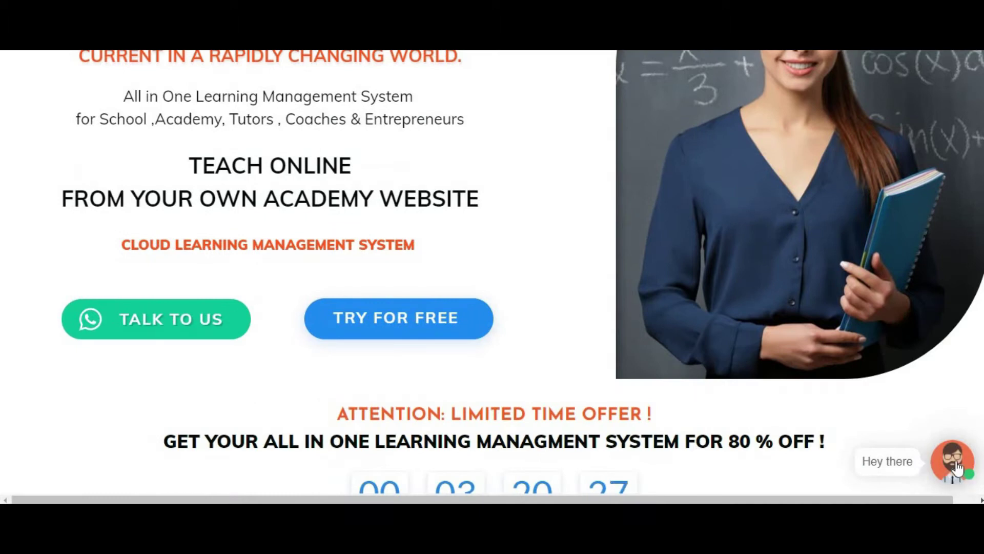
scroll(962, 470, down, 2)
click(961, 470)
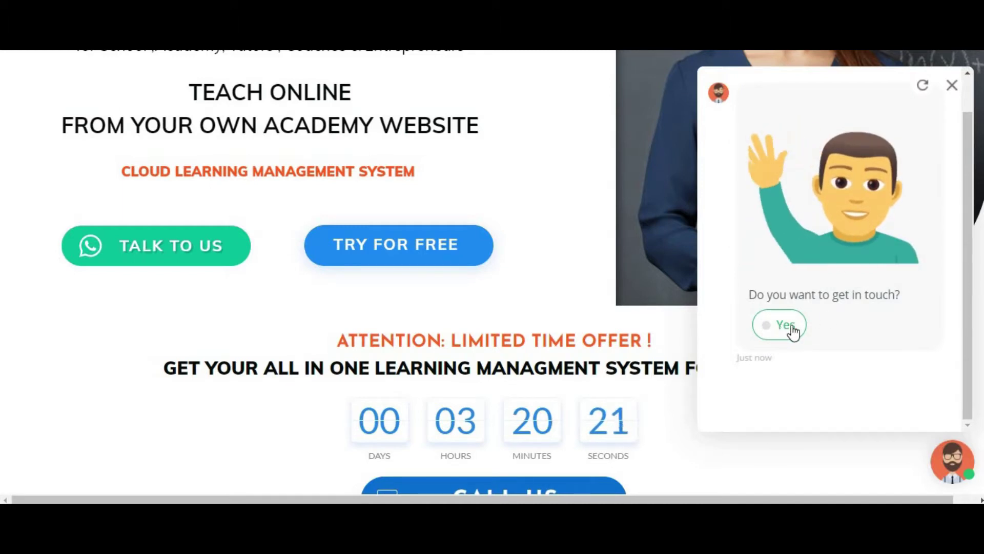
scroll(866, 310, down, 3)
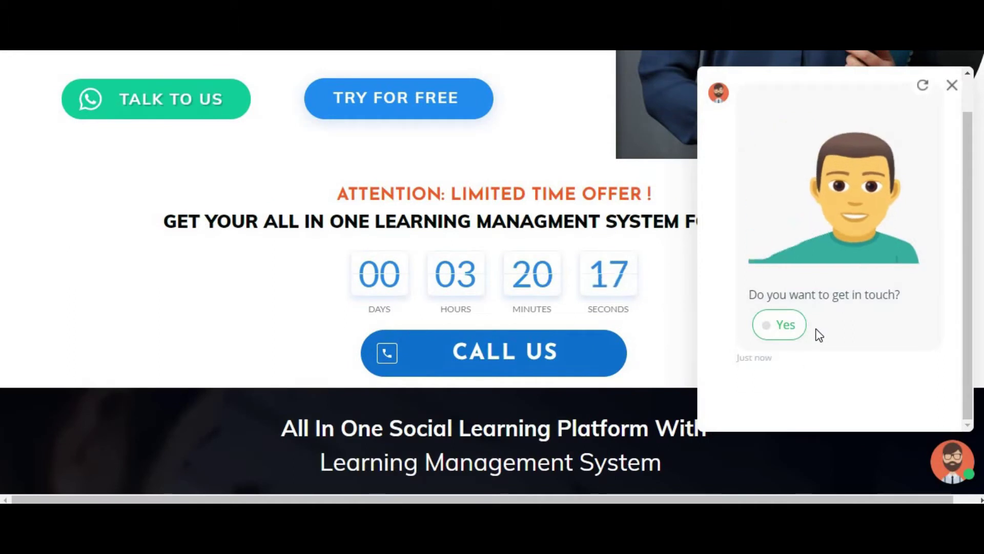
click(955, 85)
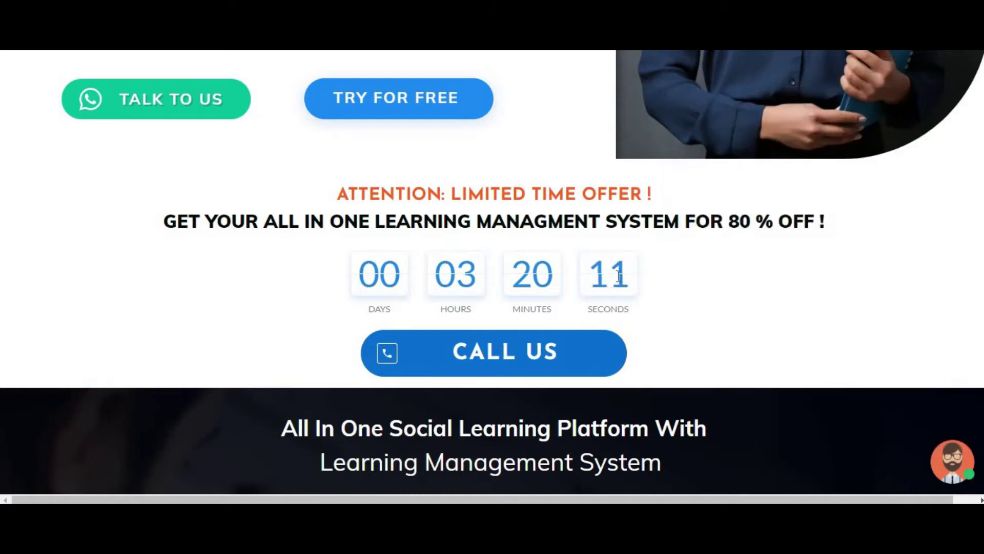
- Reopen the chatbot and reply Yes, then Need Assistance
scroll(493, 303, up, 5)
scroll(494, 303, down, 4)
scroll(560, 265, up, 4)
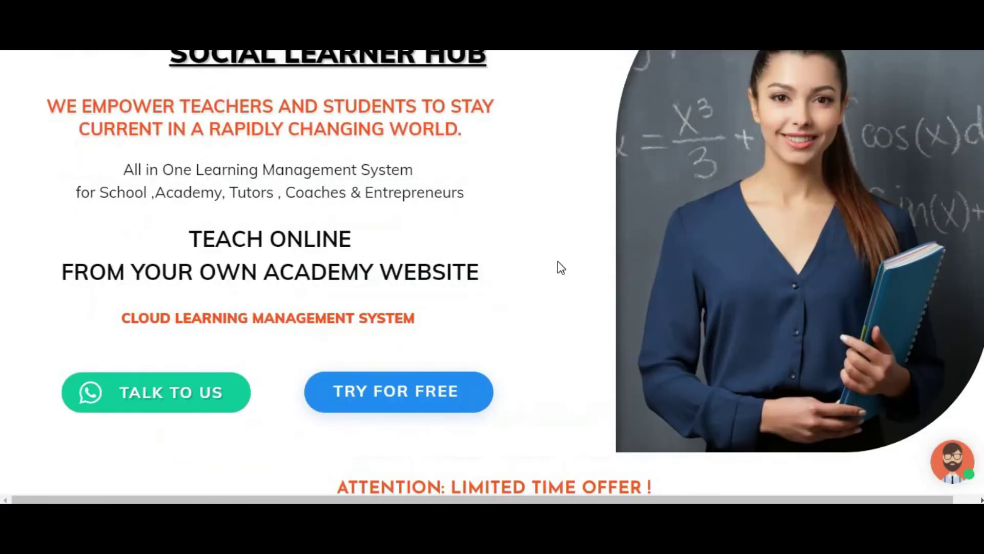
scroll(560, 267, up, 1)
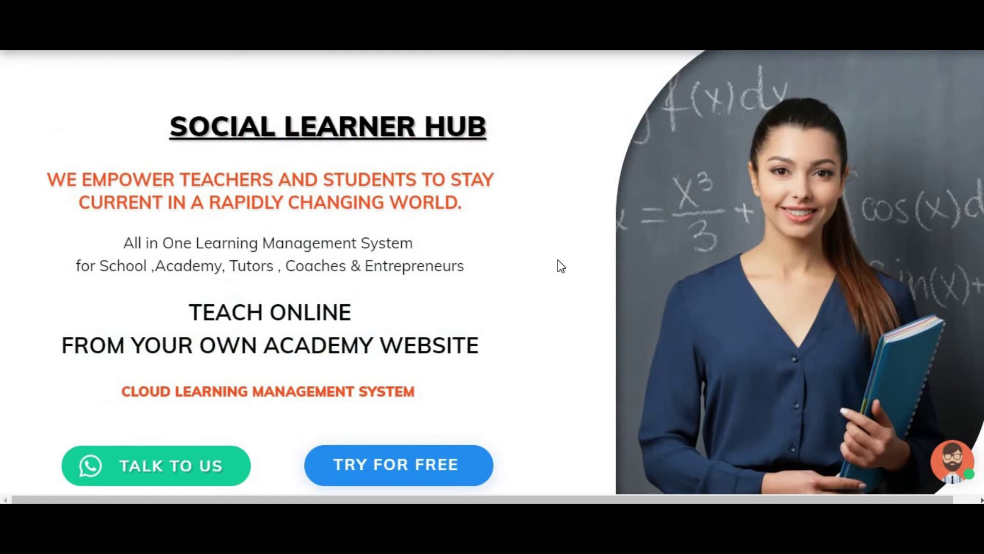
scroll(559, 261, down, 2)
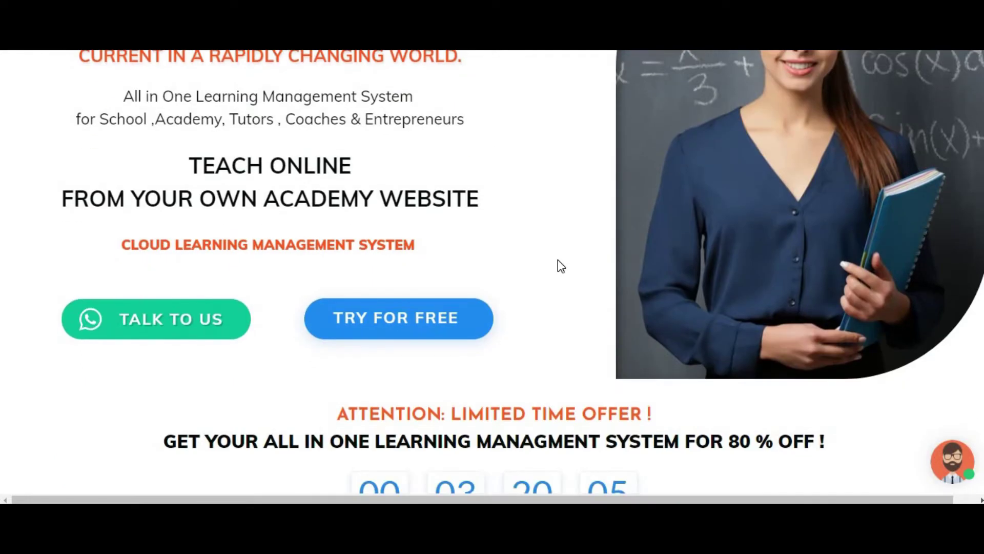
scroll(582, 280, up, 1)
click(953, 462)
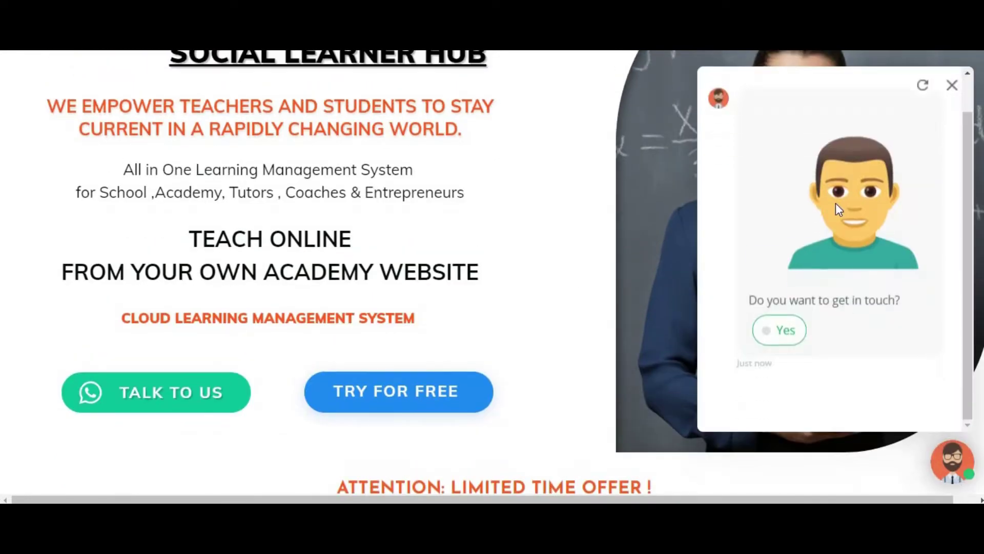
scroll(808, 334, down, 1)
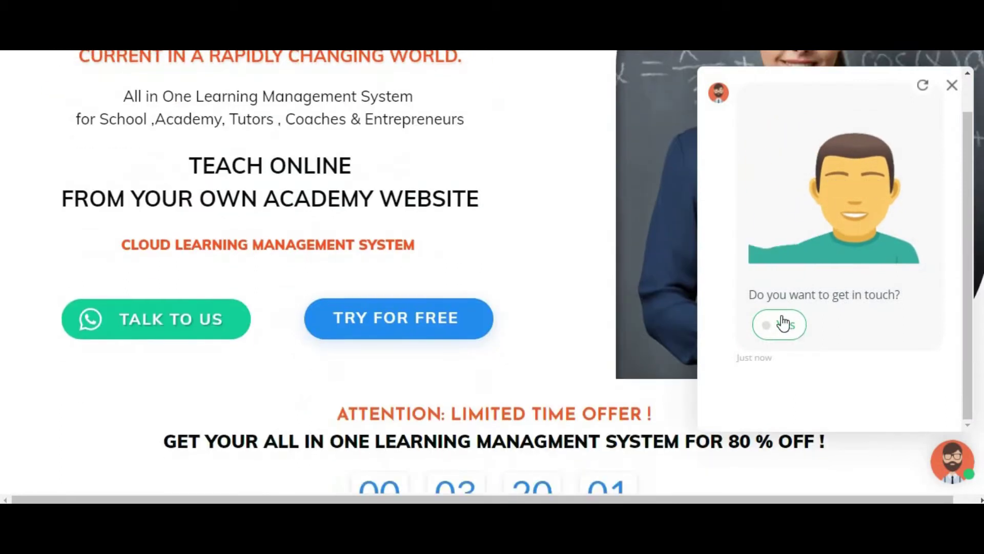
click(780, 325)
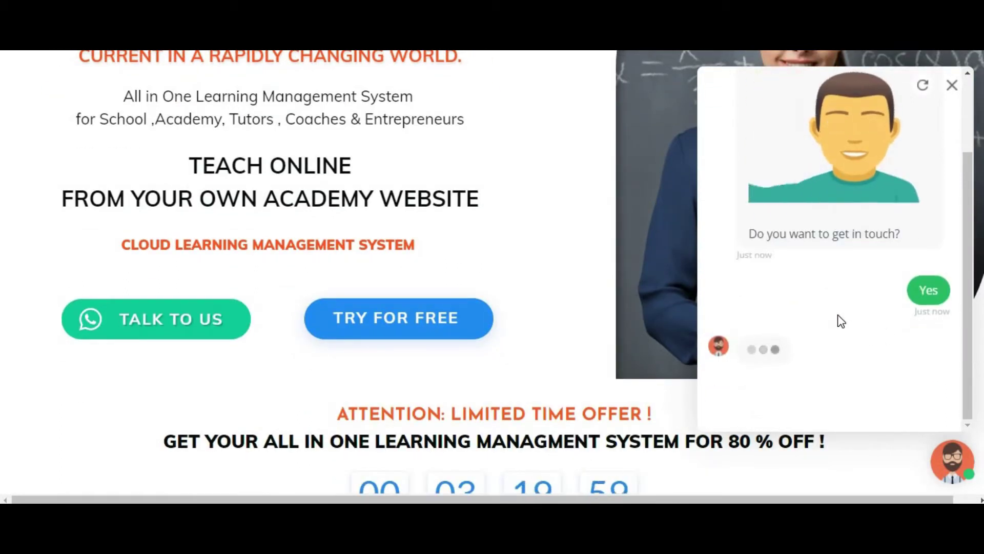
scroll(604, 290, up, 3)
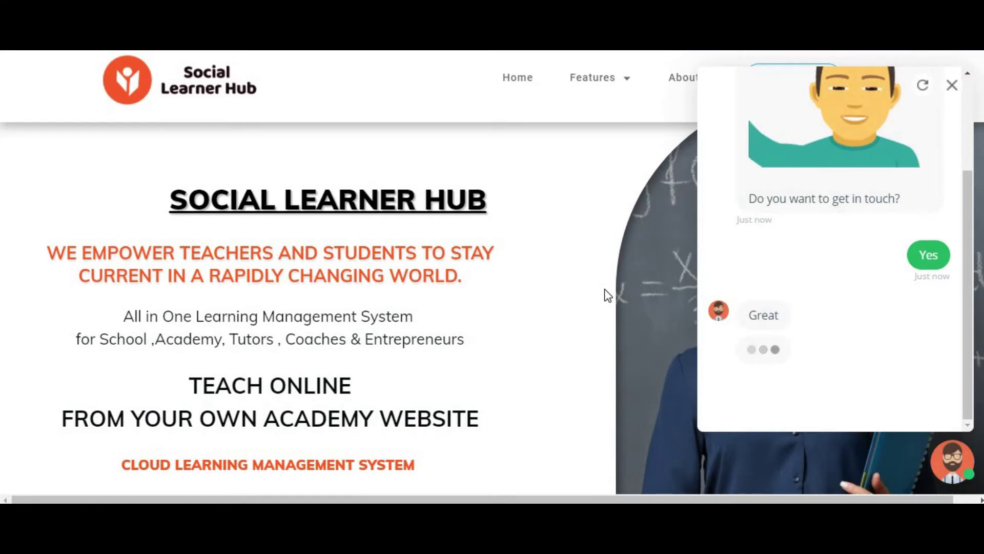
scroll(659, 291, down, 1)
click(794, 334)
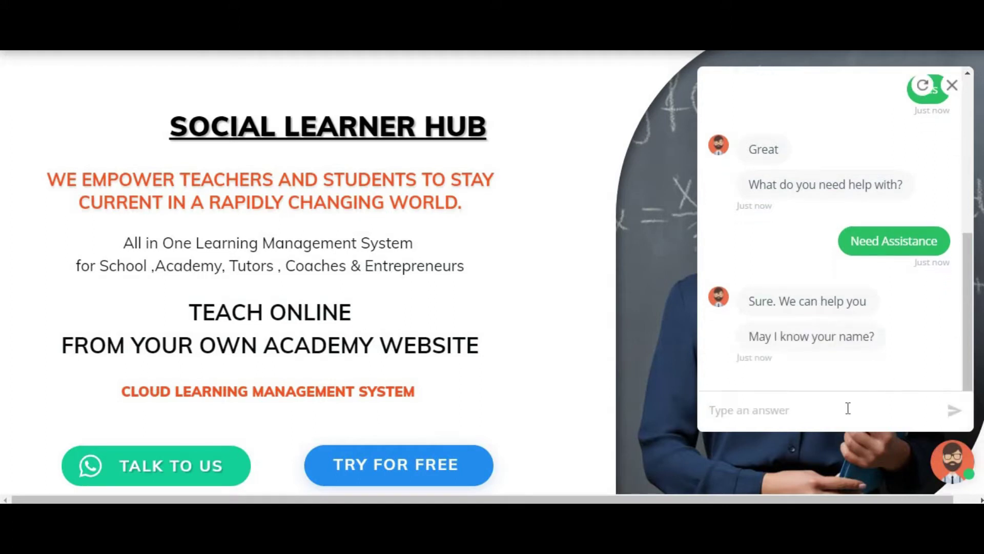
click(954, 86)
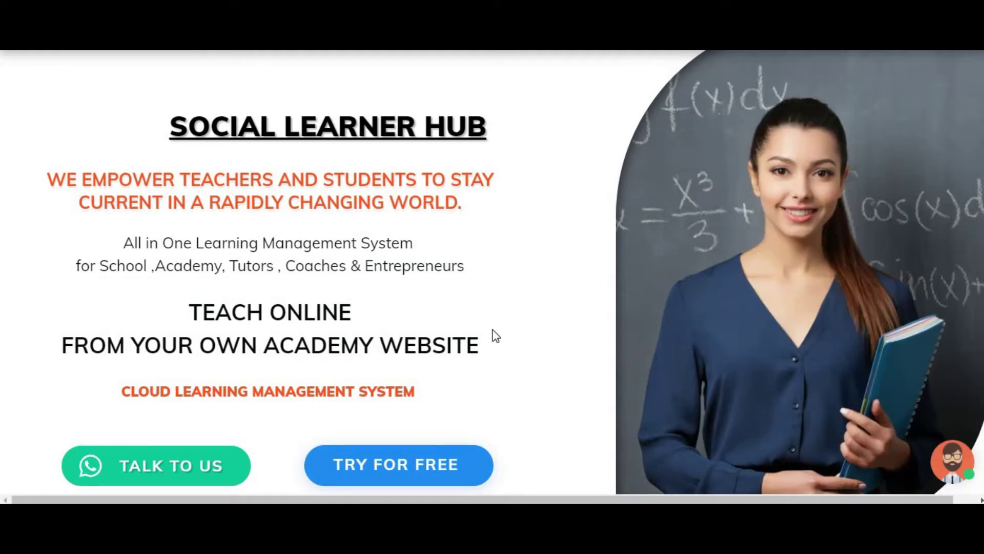
scroll(474, 325, down, 4)
scroll(474, 322, down, 3)
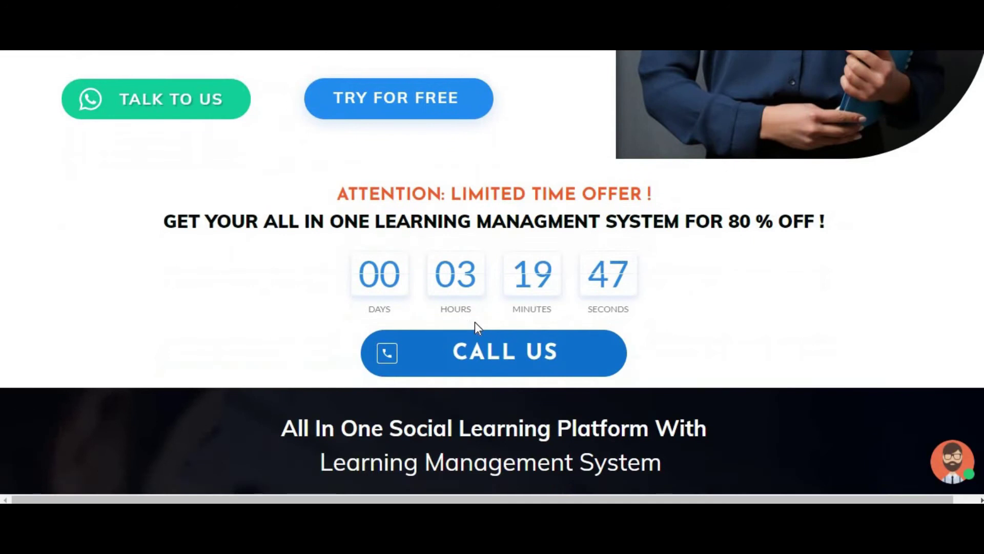
scroll(475, 322, down, 3)
click(959, 467)
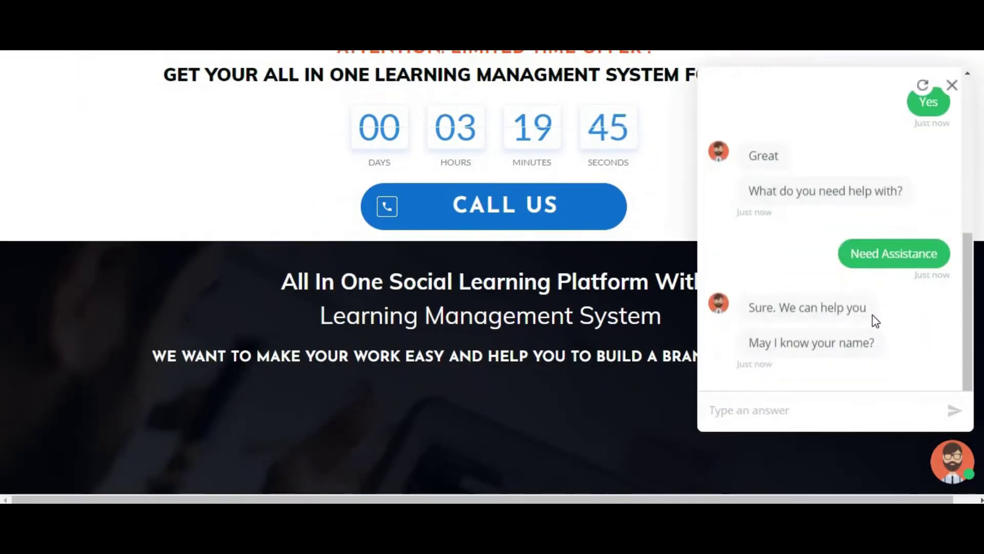
click(952, 86)
scroll(596, 319, up, 7)
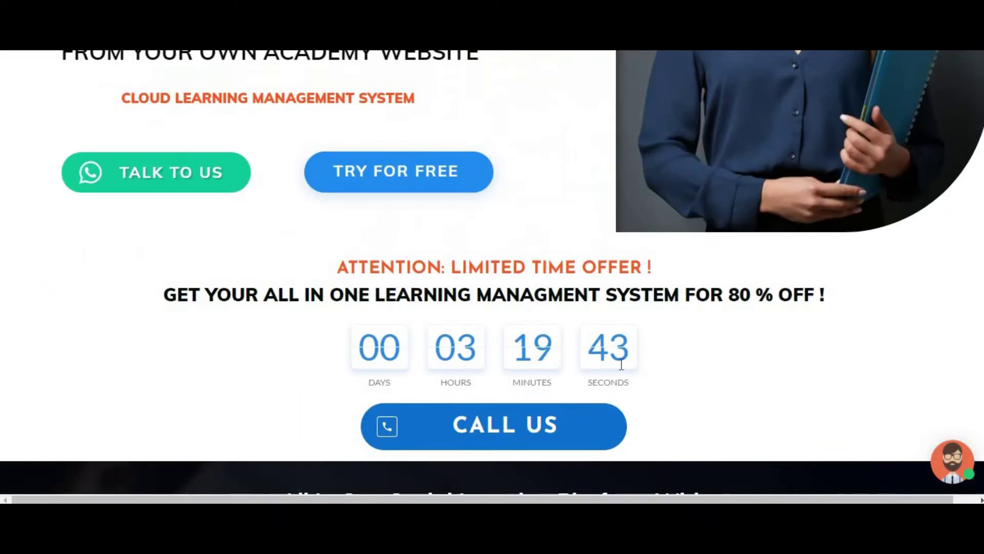
scroll(596, 313, up, 3)
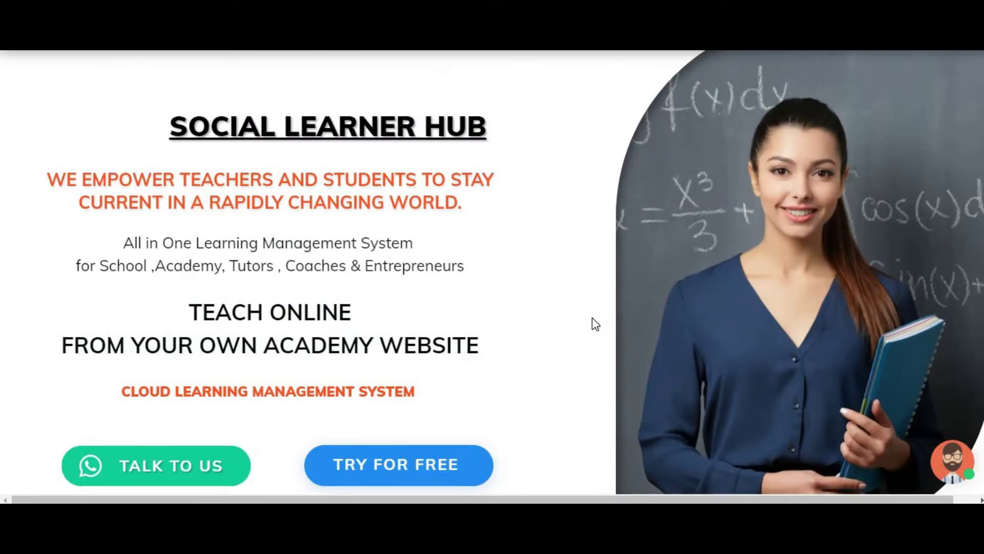
scroll(592, 318, up, 2)
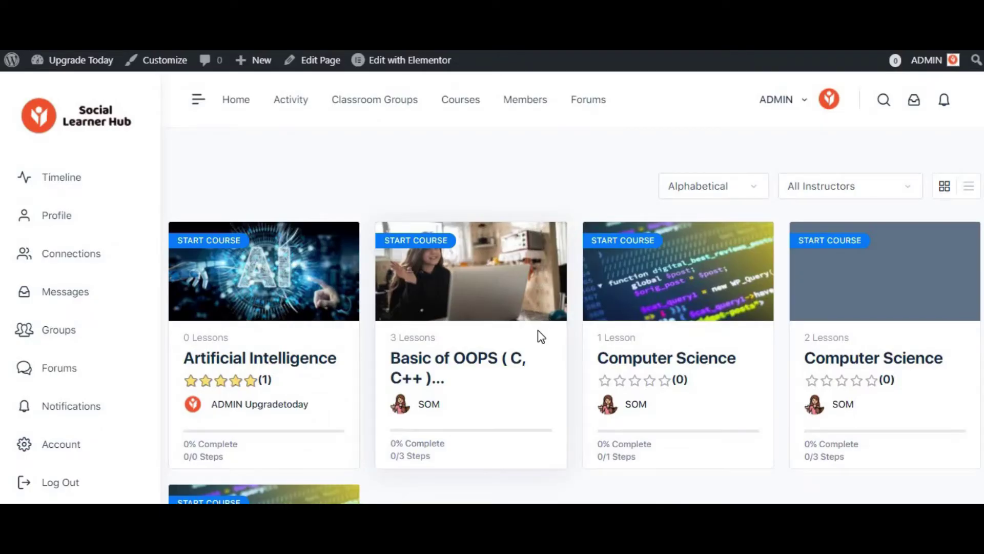
- Scroll through the WordPress site's Courses grid
scroll(537, 330, down, 7)
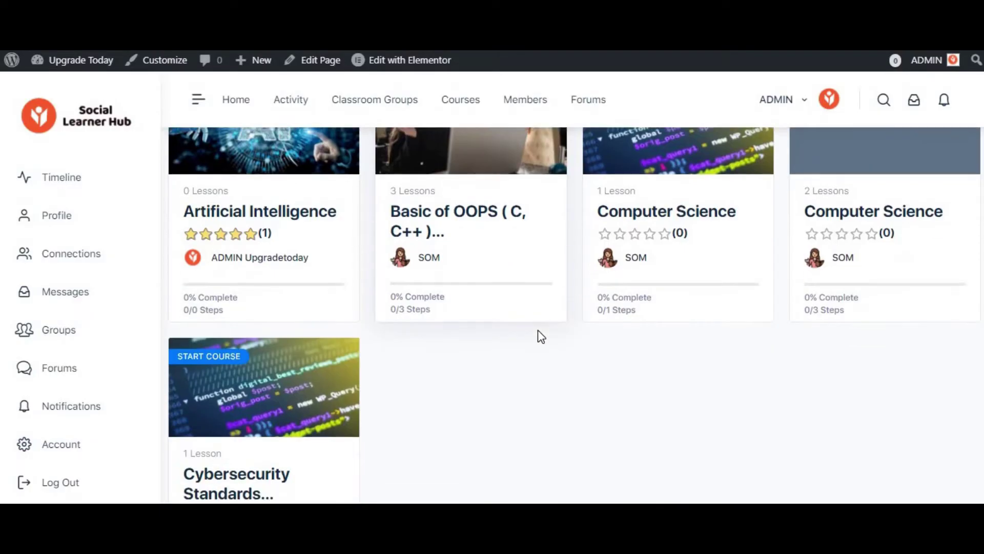
scroll(538, 330, up, 4)
scroll(538, 332, up, 3)
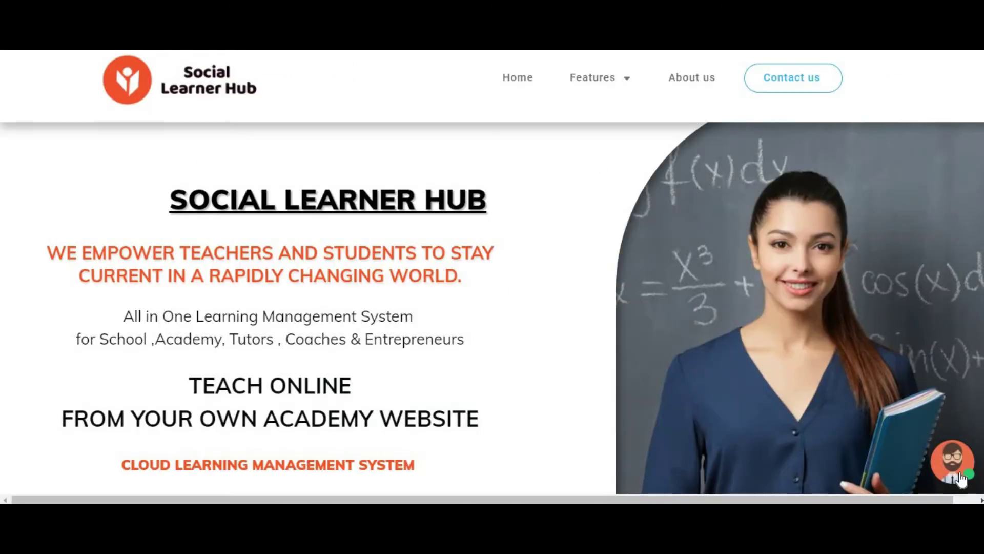
click(962, 479)
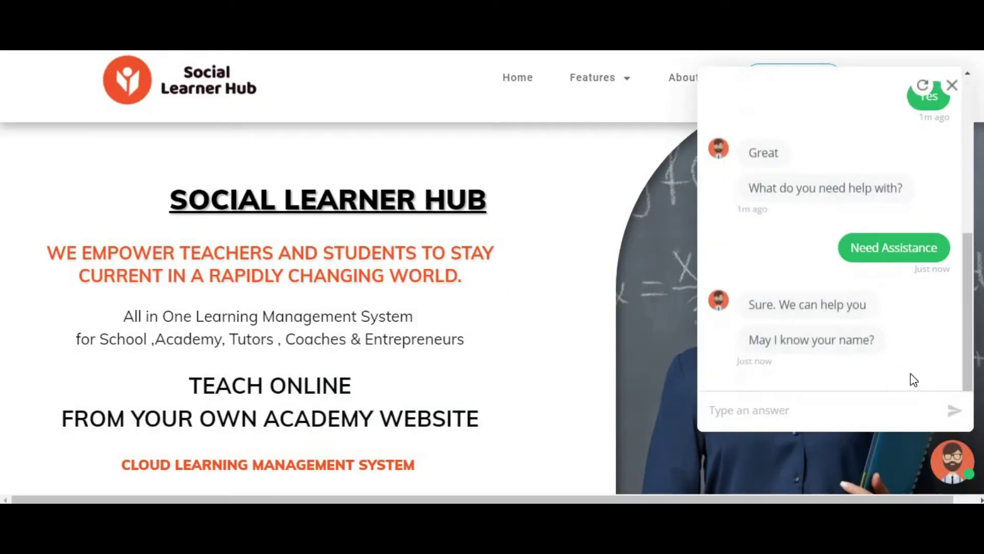
scroll(910, 373, down, 2)
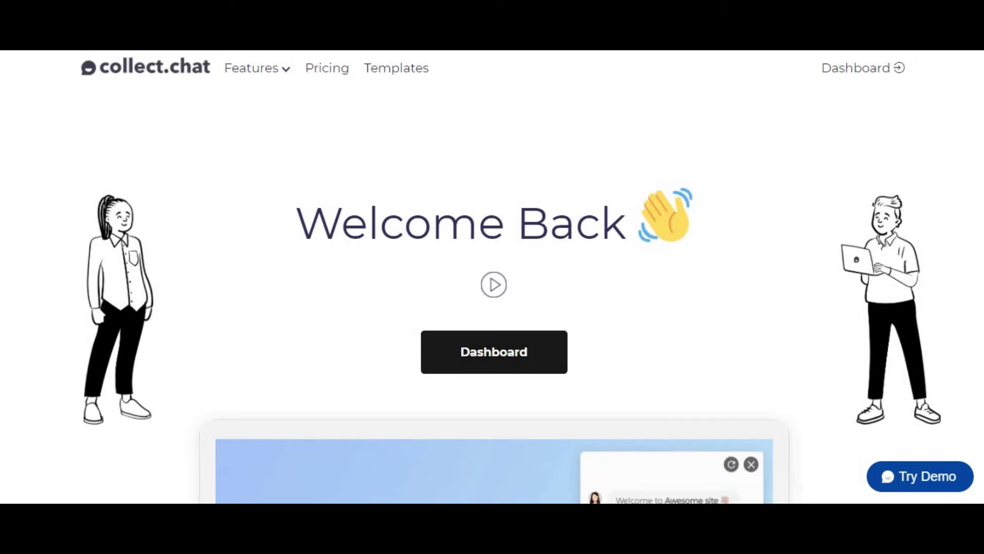
- Scroll the collect.chat homepage past the live widget demo to 'Grow your business with Bots'
scroll(547, 257, down, 6)
scroll(453, 345, up, 4)
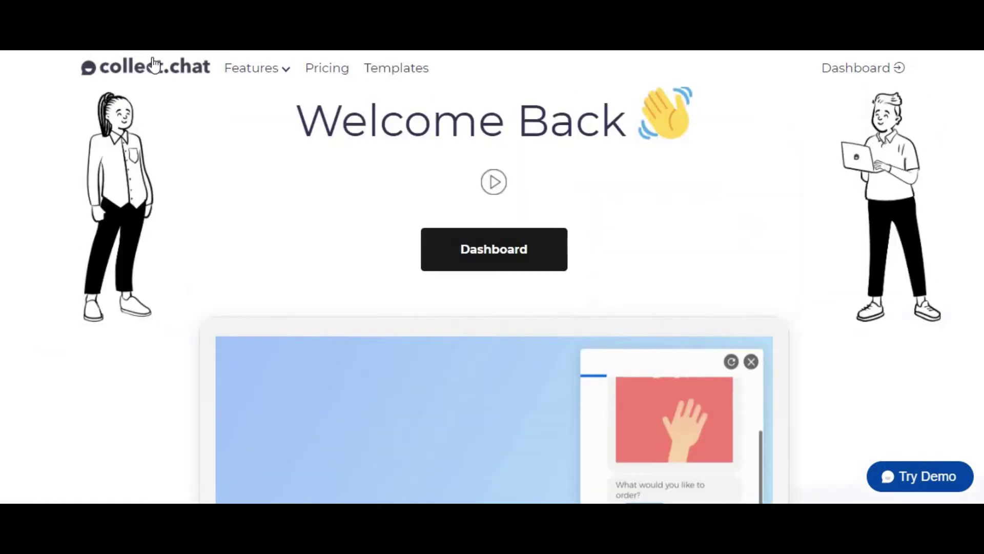
scroll(154, 65, up, 2)
mouse_move(229, 83)
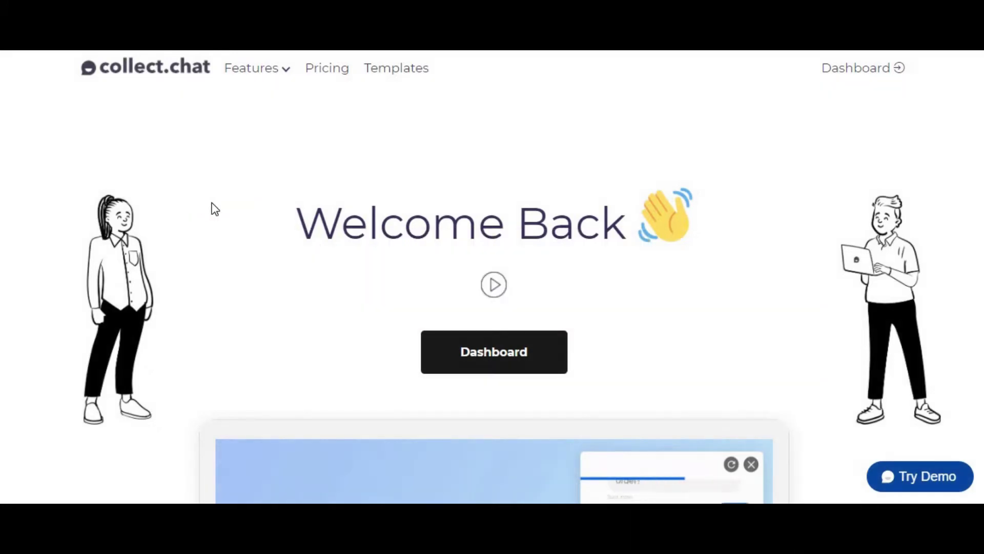
scroll(214, 218, down, 2)
scroll(214, 217, up, 2)
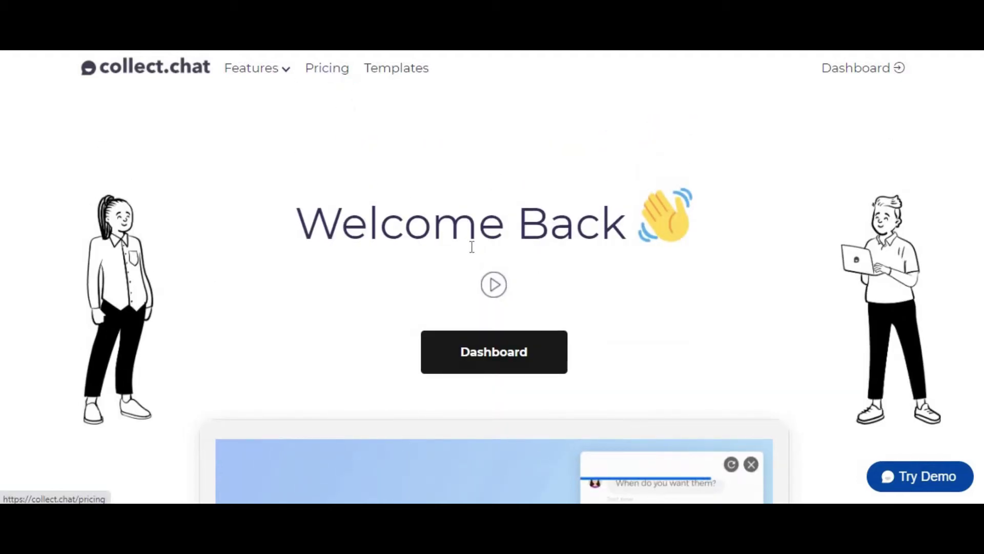
scroll(466, 255, down, 2)
scroll(361, 290, down, 4)
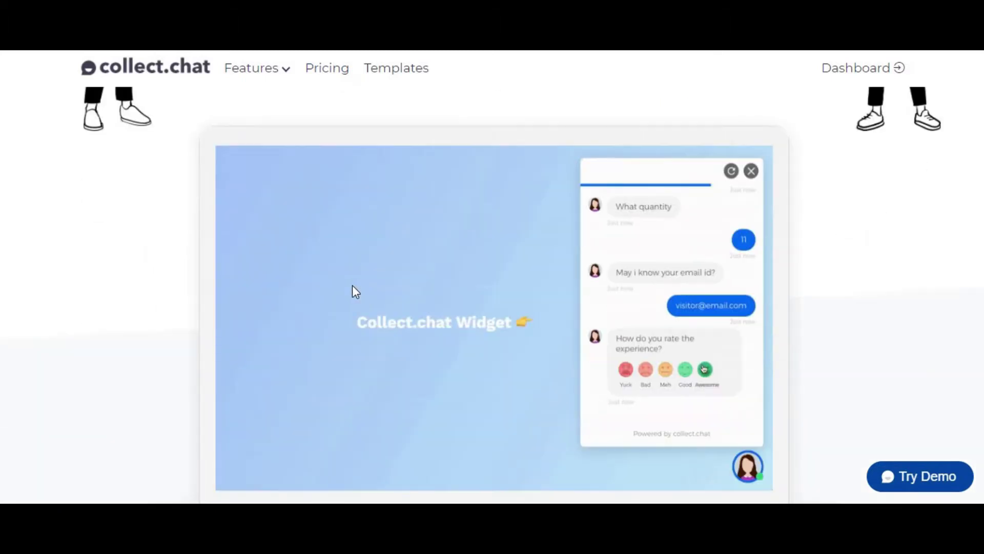
scroll(352, 286, down, 2)
scroll(351, 289, up, 7)
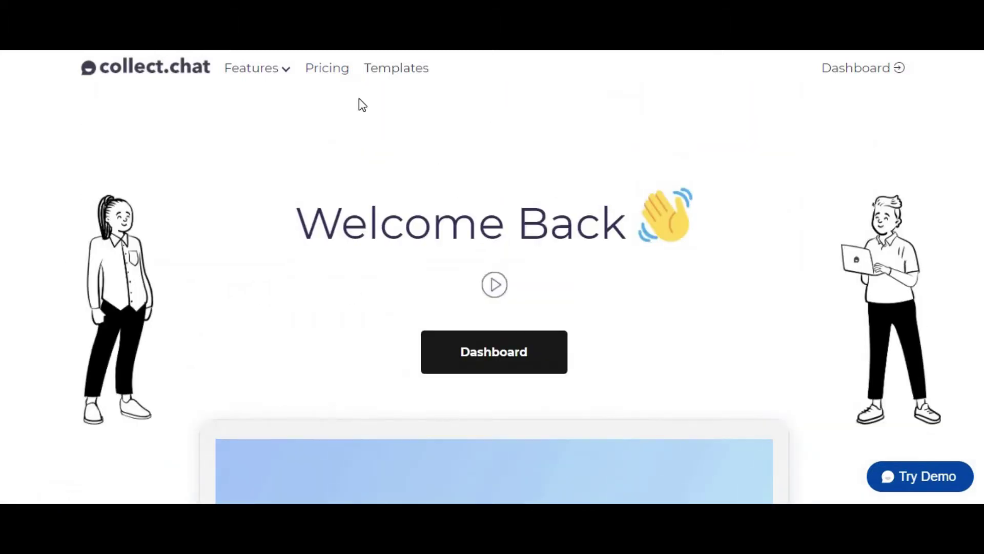
scroll(382, 300, down, 2)
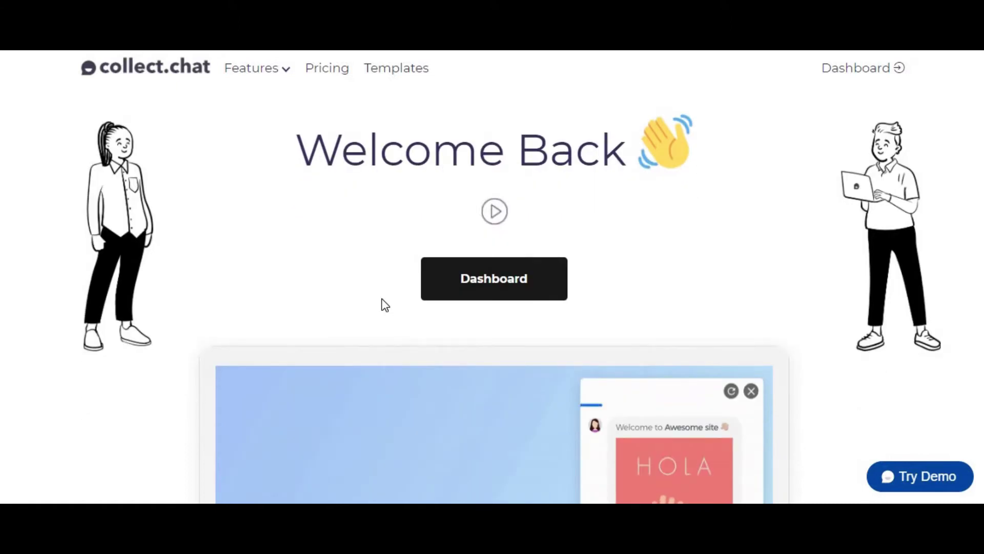
scroll(381, 299, up, 2)
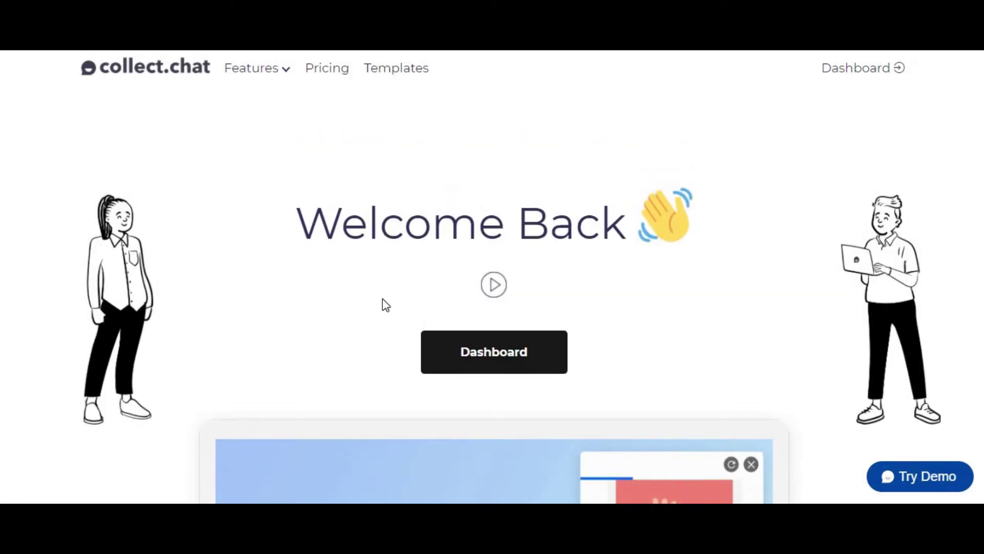
scroll(383, 299, down, 1)
scroll(382, 299, down, 3)
scroll(383, 298, up, 3)
scroll(187, 180, down, 5)
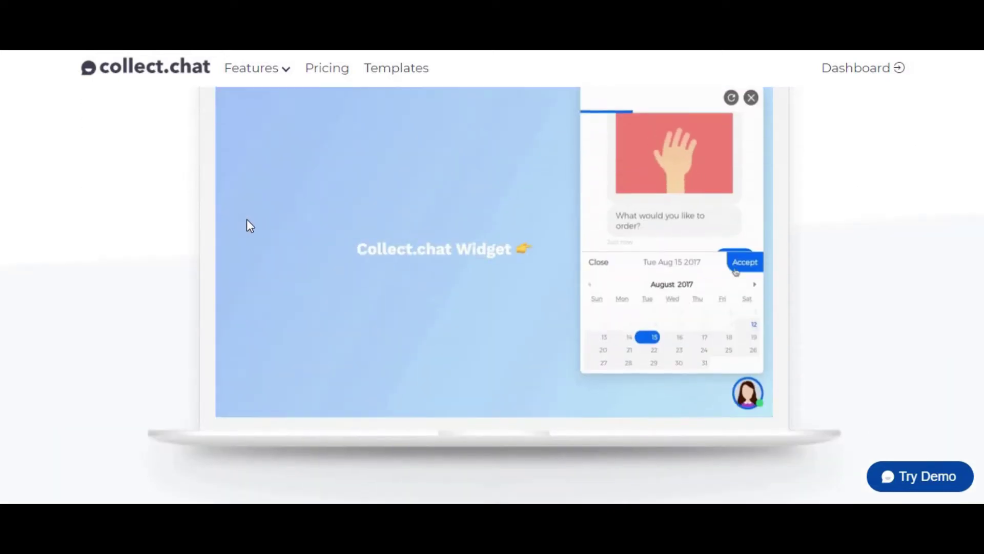
scroll(784, 461, up, 1)
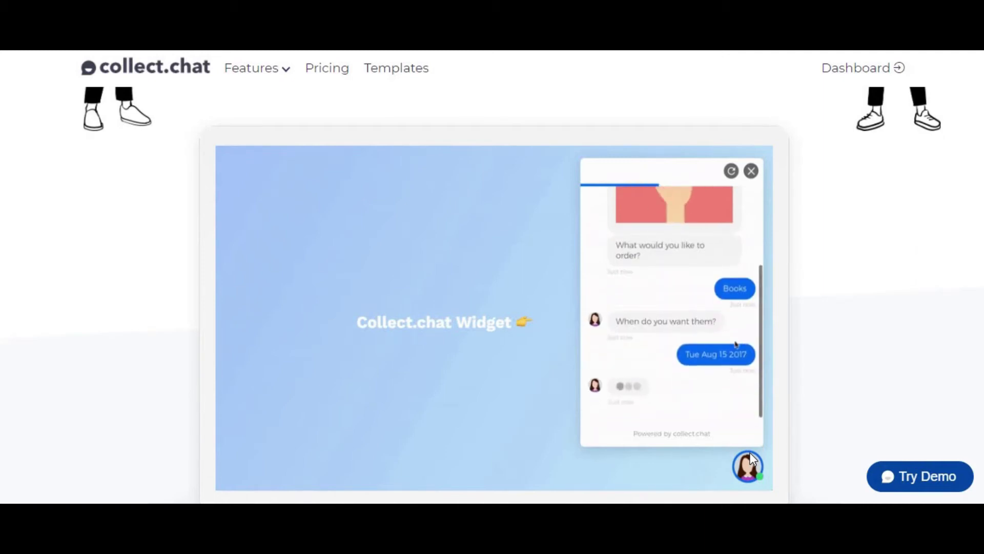
scroll(671, 347, down, 10)
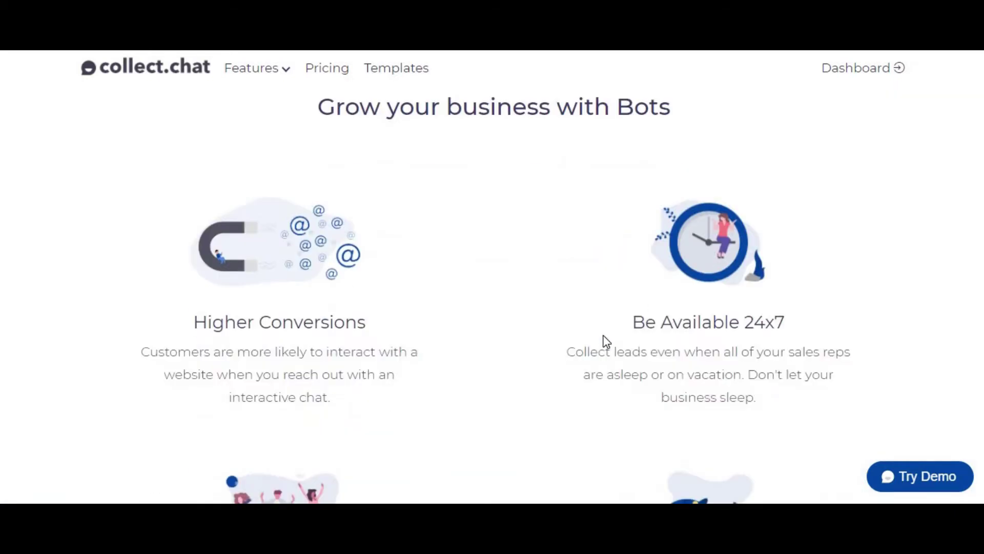
- Scroll through the benefits, how-it-works steps and statistics to 'Integrate with other apps without coding'
scroll(590, 341, down, 5)
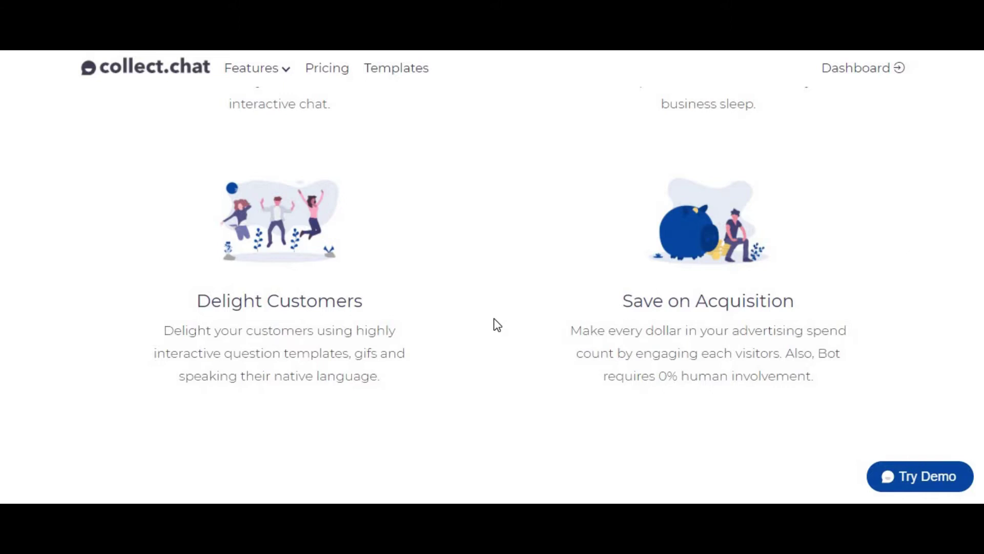
scroll(494, 320, down, 10)
scroll(497, 327, up, 1)
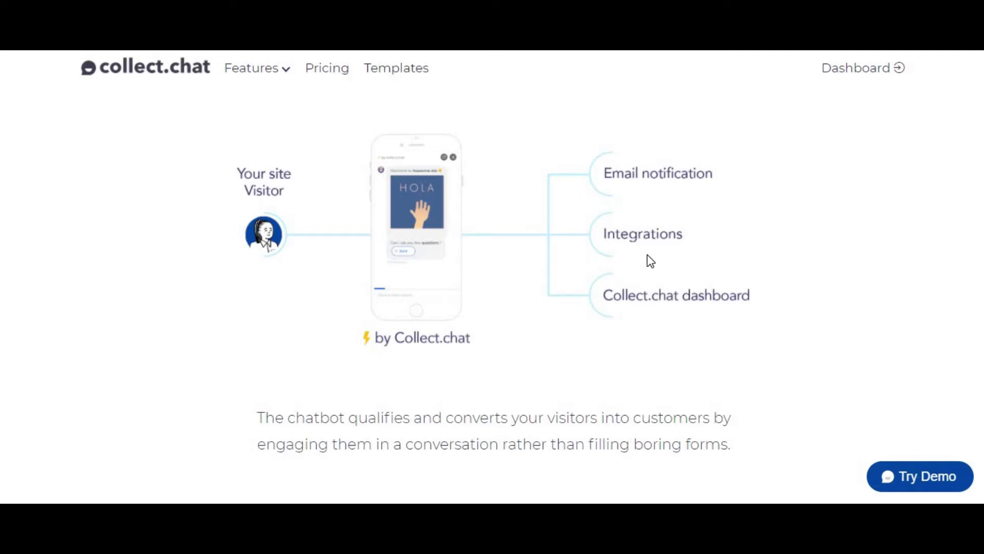
scroll(630, 351, down, 10)
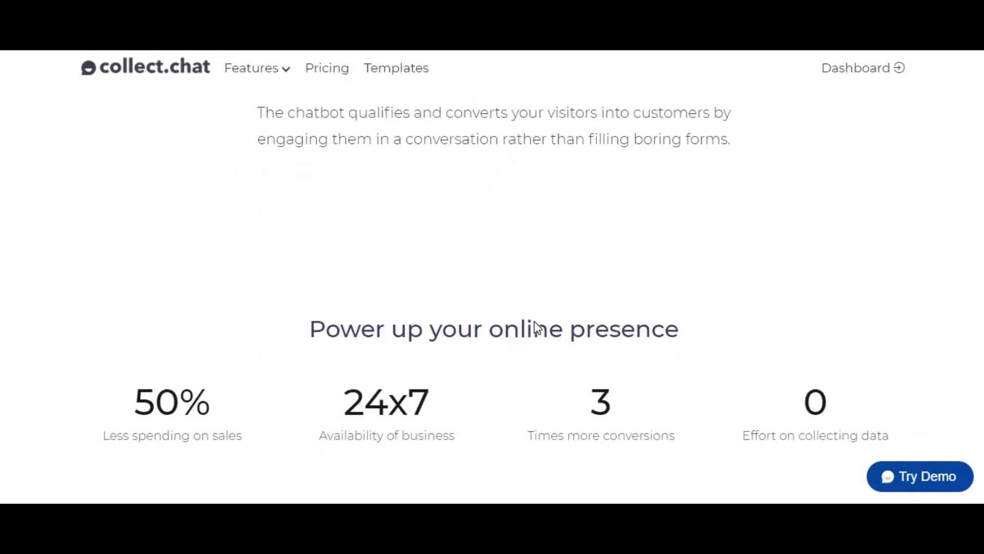
scroll(534, 322, down, 4)
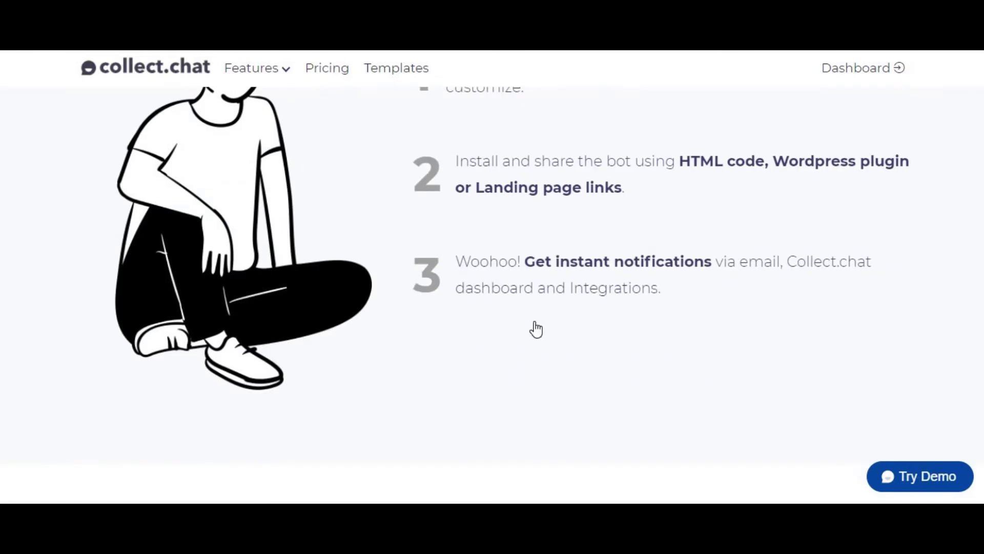
scroll(536, 329, down, 6)
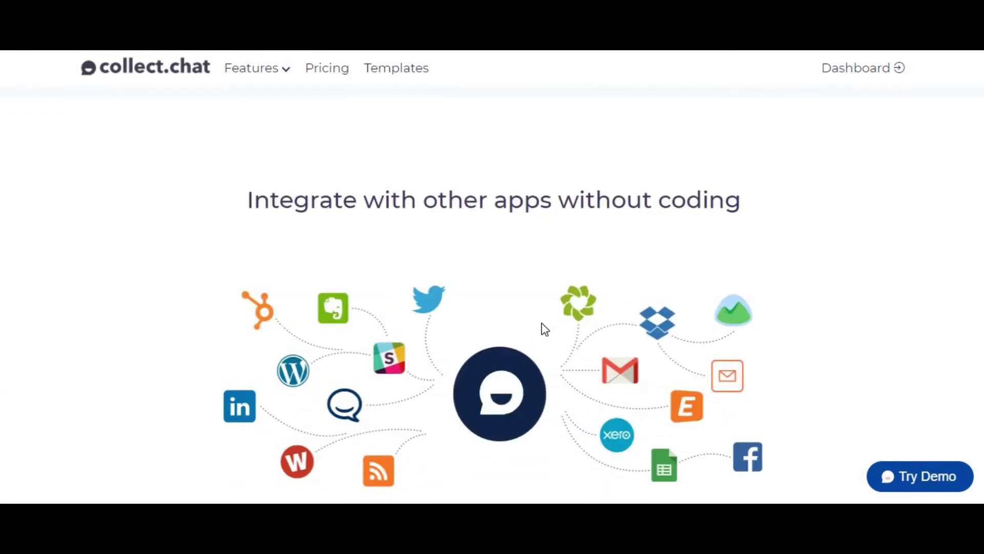
scroll(540, 325, down, 1)
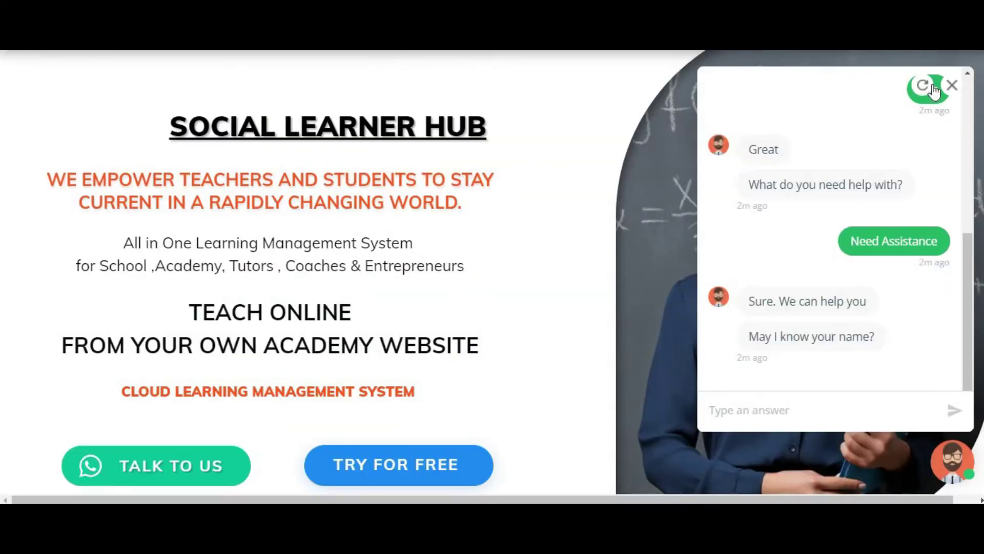
- Open and close the Social Learner Hub chat widget to confirm it works
scroll(492, 272, down, 15)
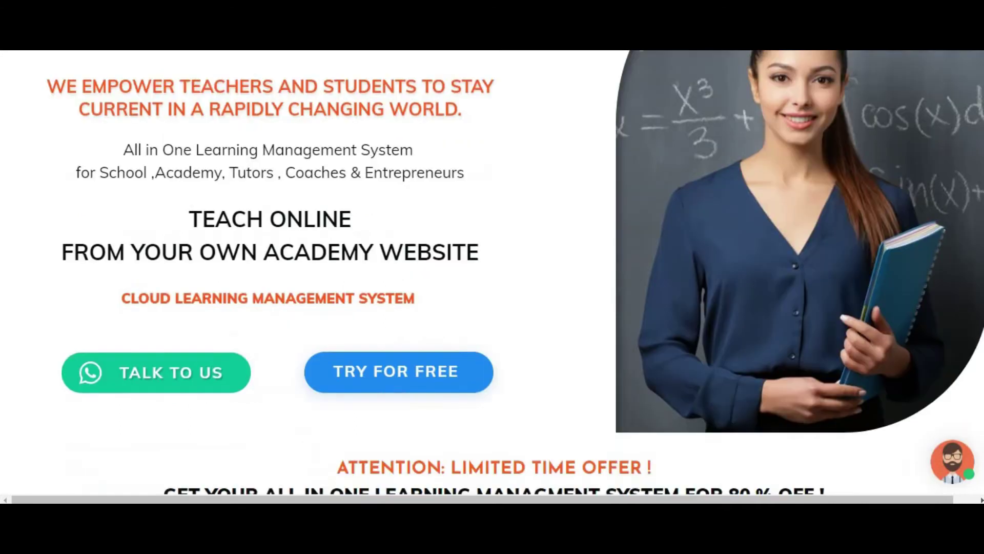
scroll(493, 272, down, 8)
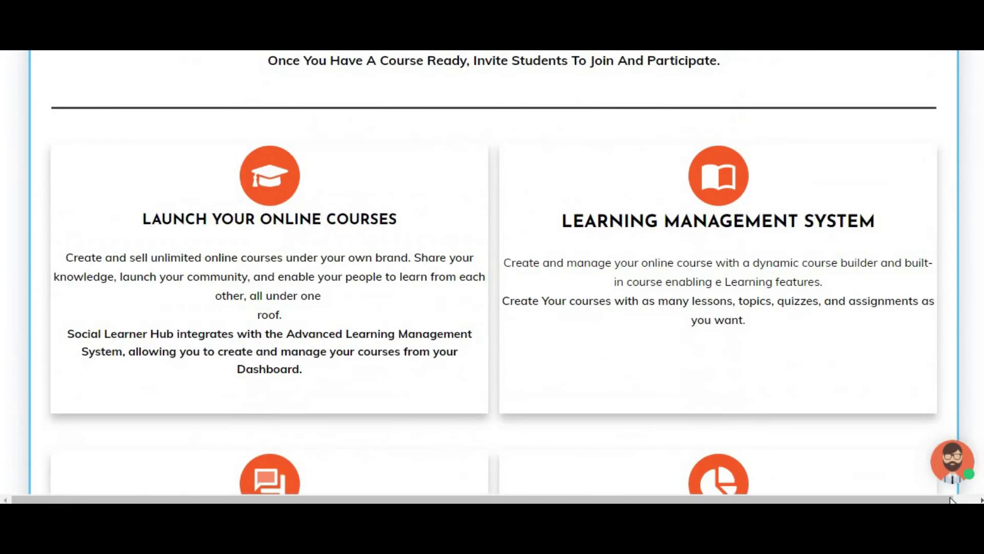
click(957, 474)
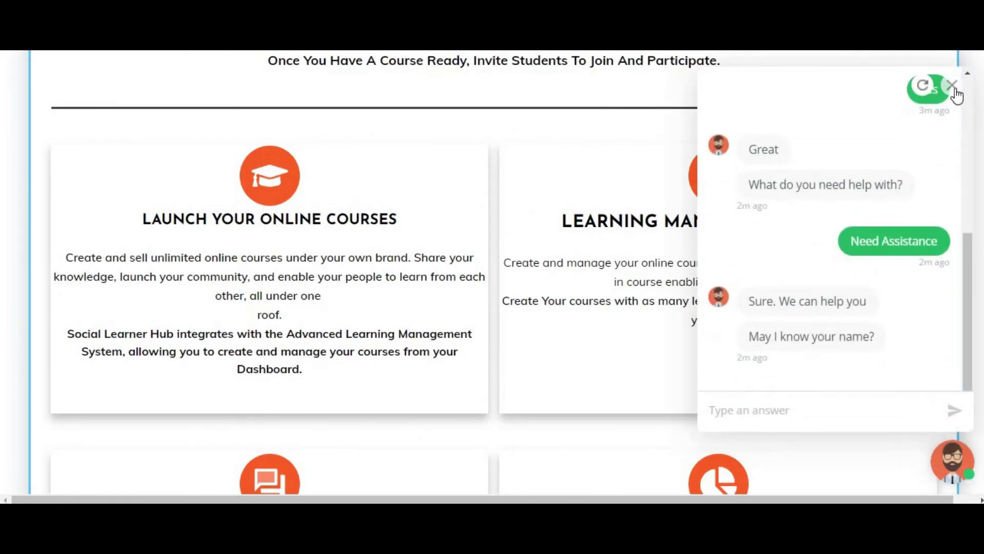
scroll(963, 195, up, 20)
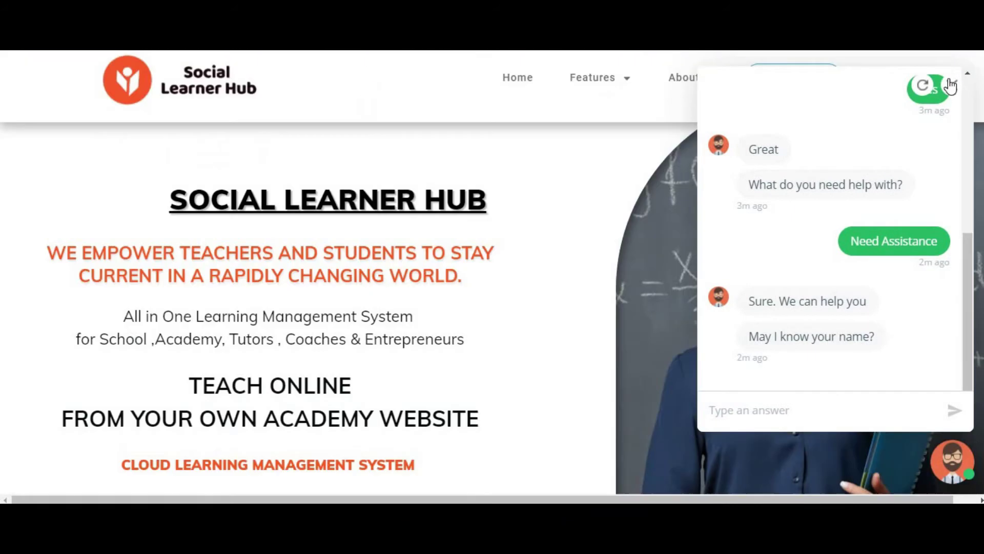
click(942, 474)
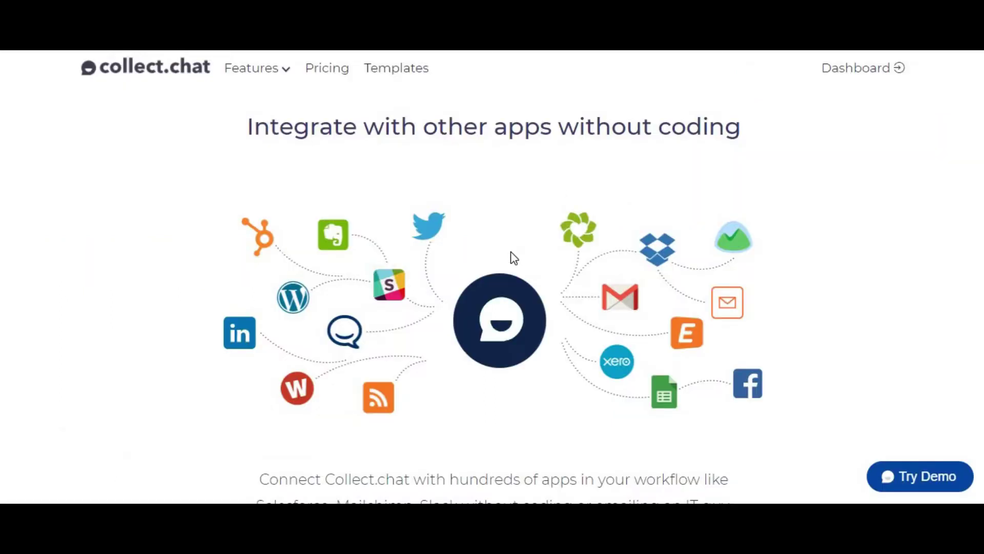
scroll(510, 252, down, 15)
scroll(511, 261, up, 10)
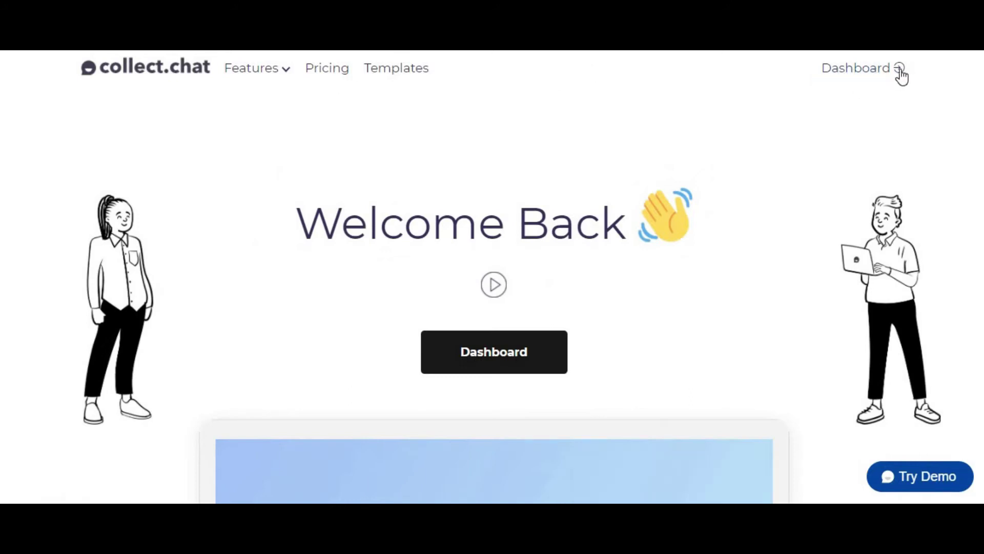
- Open the bot dashboard and start a new workspace, cancelling the first attempt
click(883, 77)
click(542, 352)
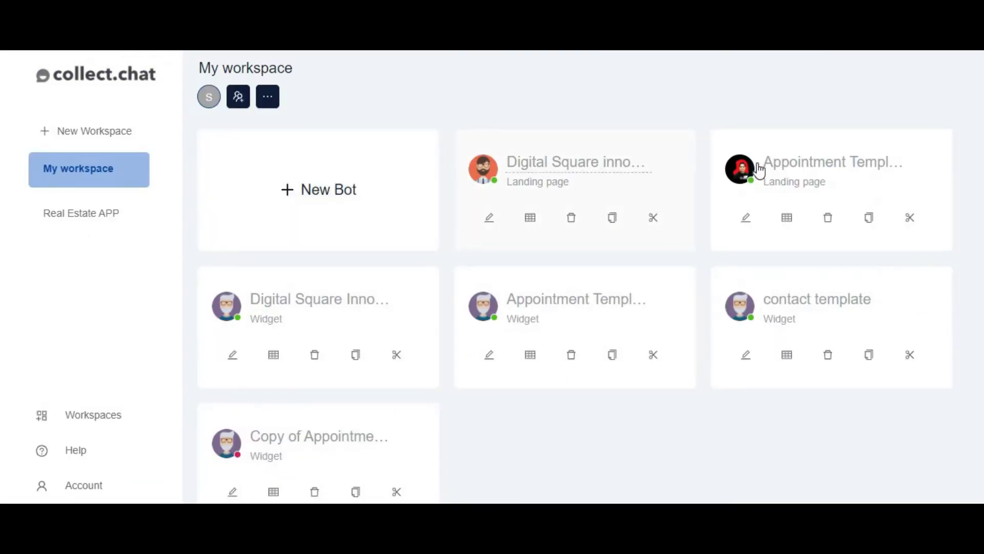
click(71, 168)
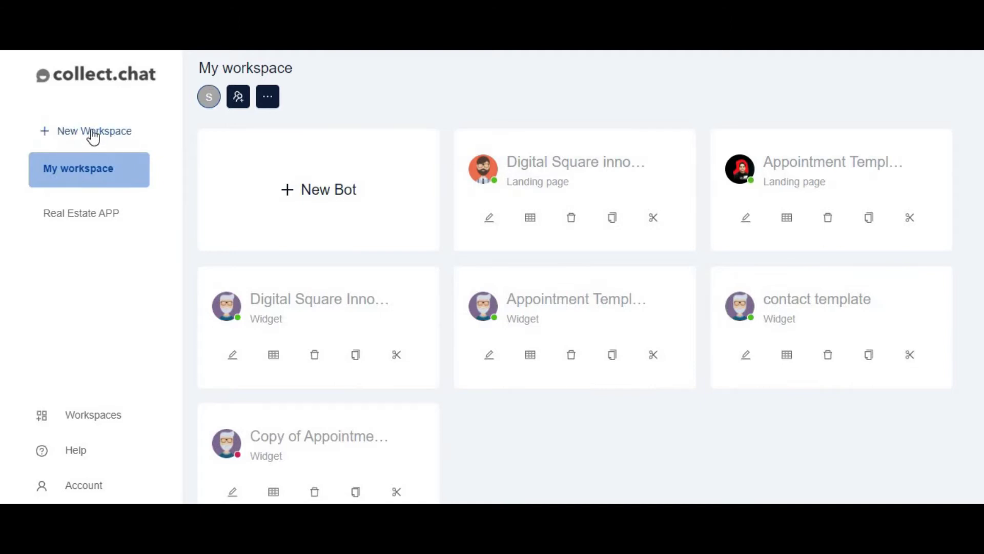
click(92, 134)
click(380, 280)
click(542, 334)
- Create a new workspace named 'Demo'
click(80, 214)
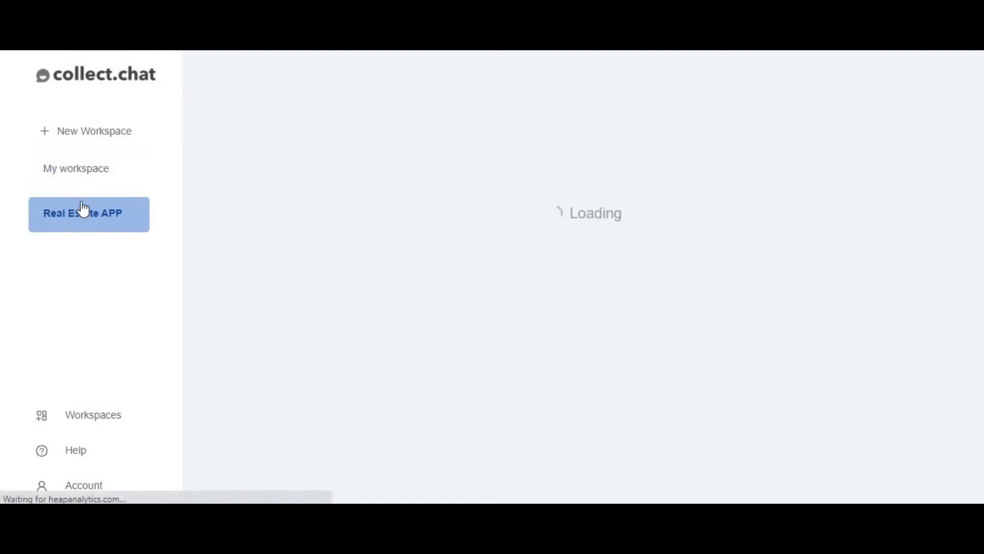
click(81, 169)
click(81, 130)
click(450, 275)
text(Demo)
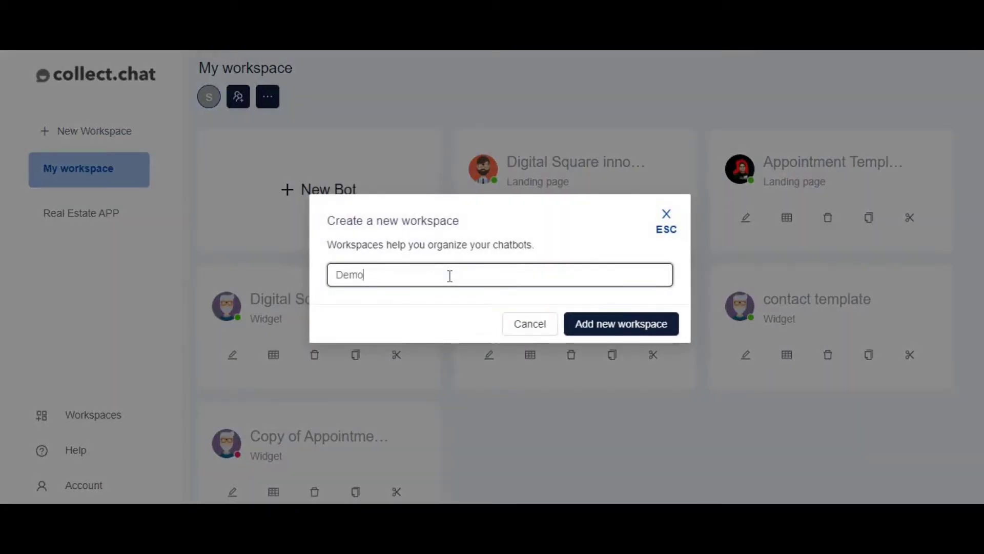
click(601, 331)
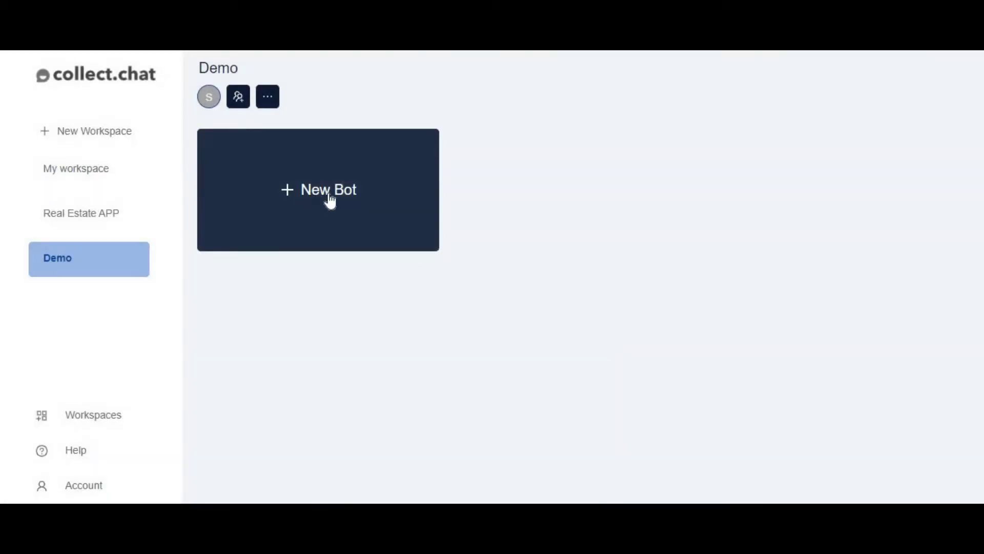
- Start a new bot in Demo and preview it with Landing Page usage
click(331, 198)
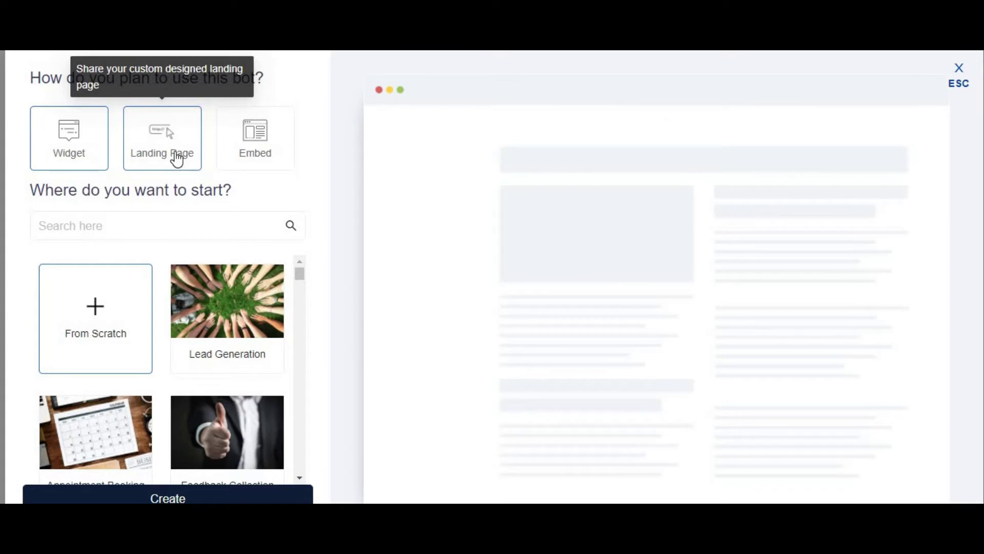
click(177, 160)
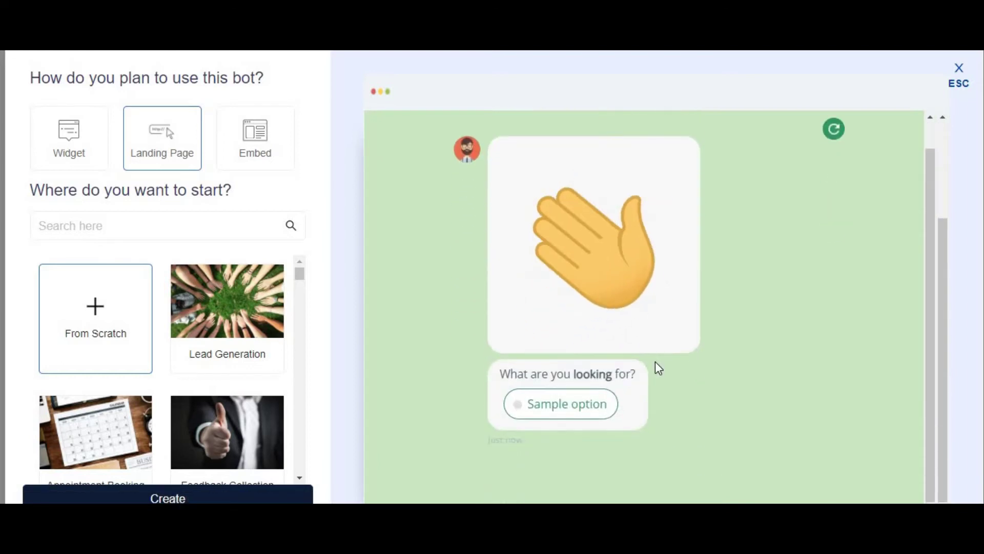
scroll(601, 268, up, 3)
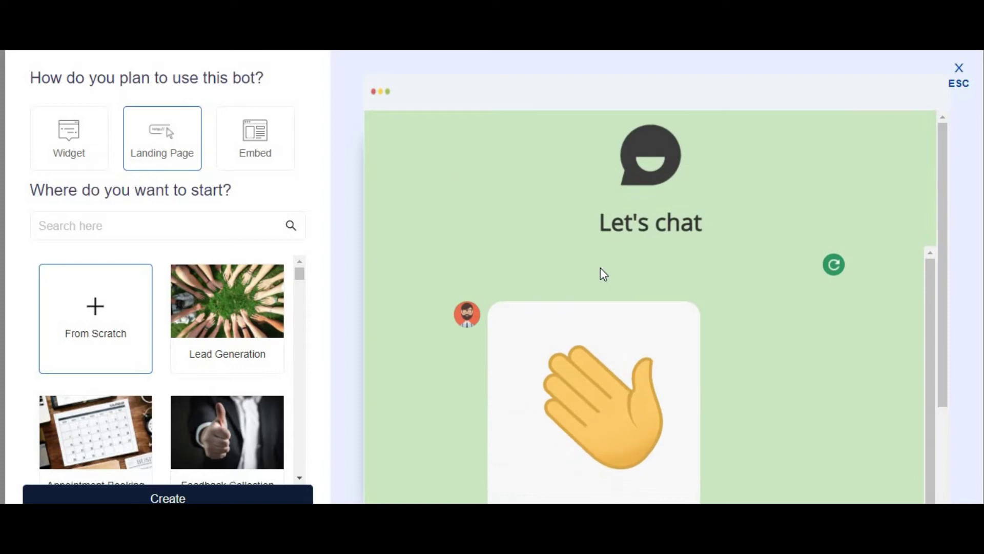
- Set the bot's usage to Widget and browse the template gallery
click(82, 149)
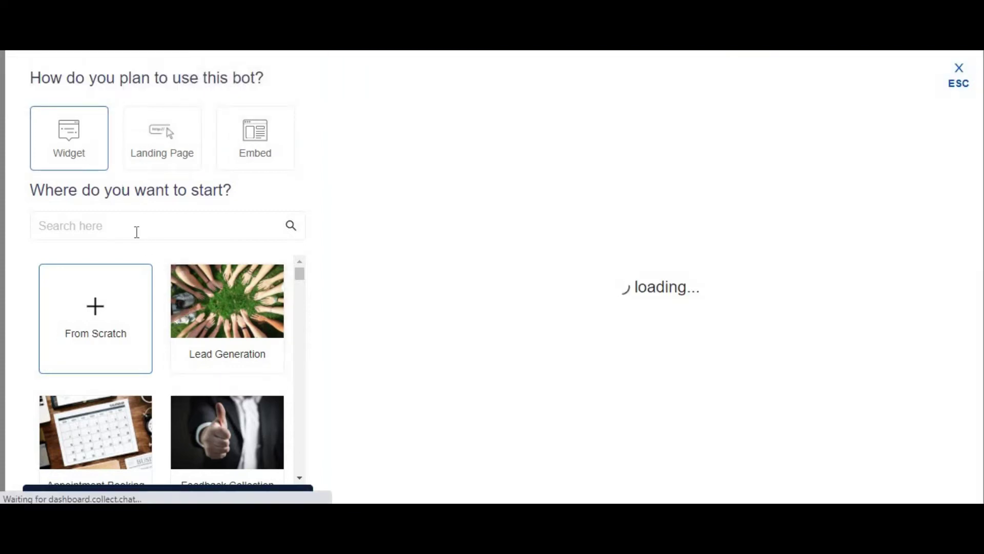
scroll(137, 231, down, 1)
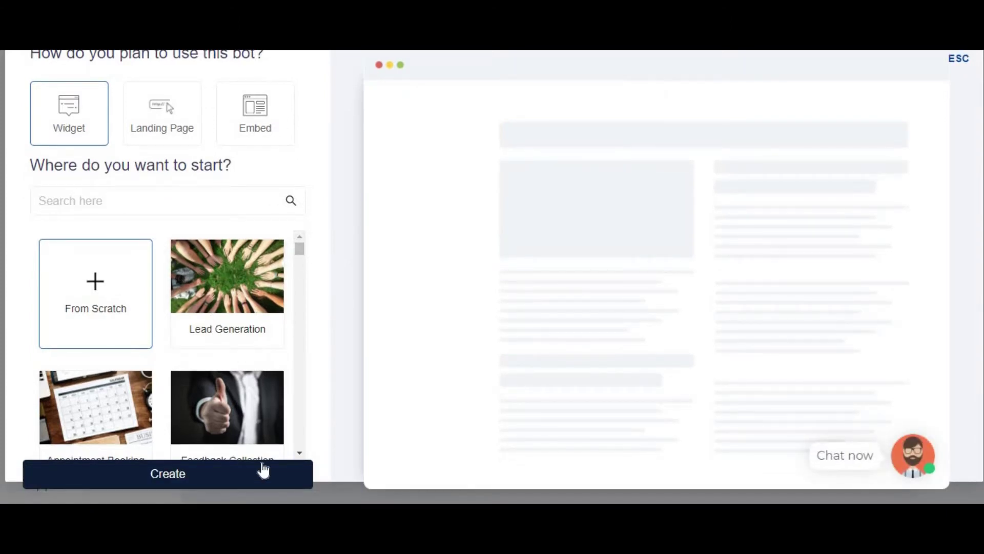
scroll(163, 308, down, 3)
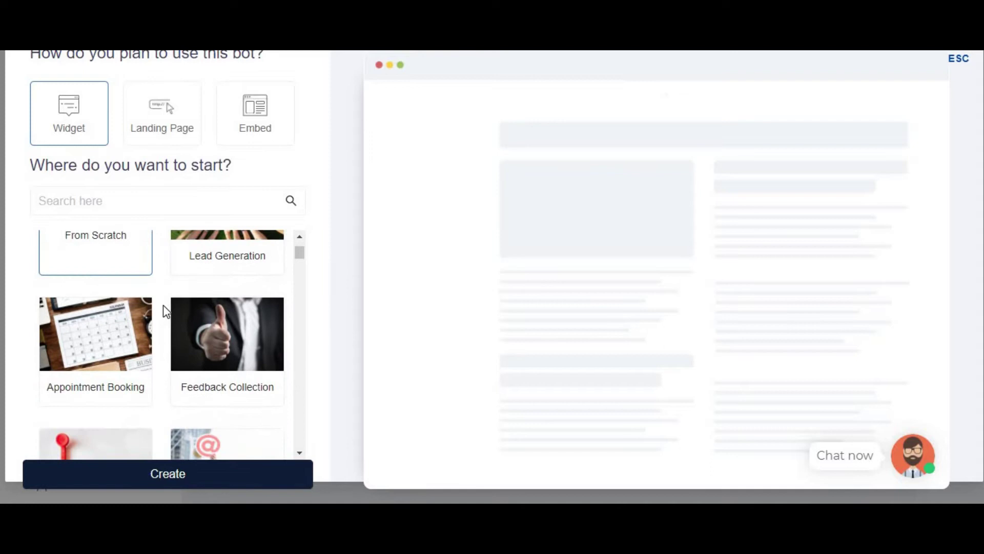
scroll(163, 307, down, 3)
scroll(184, 342, up, 3)
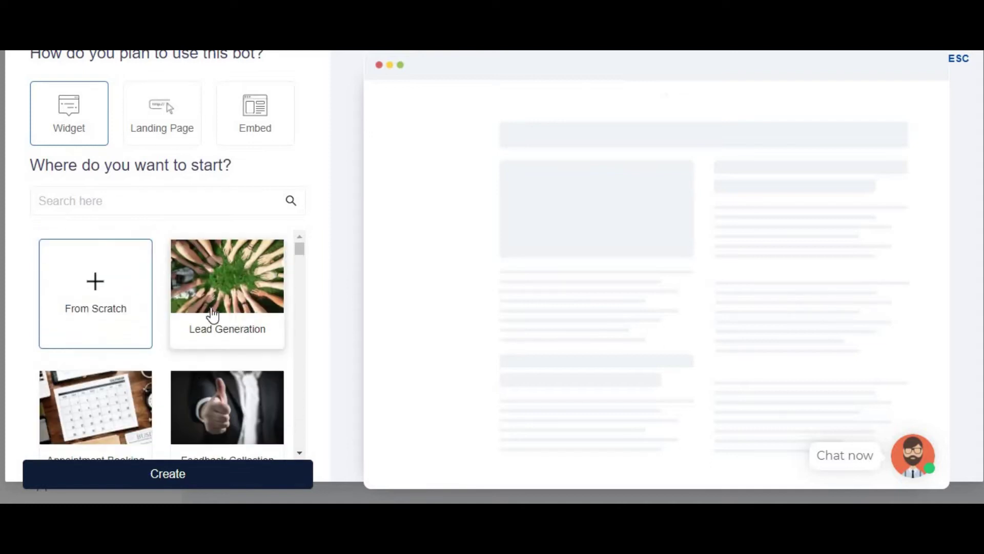
scroll(226, 333, down, 3)
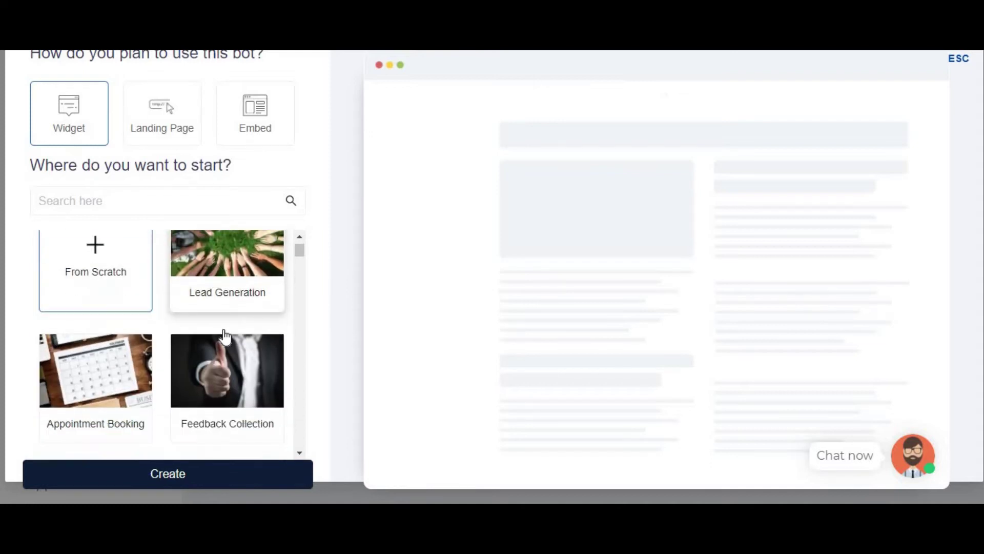
scroll(210, 330, up, 3)
scroll(231, 332, down, 3)
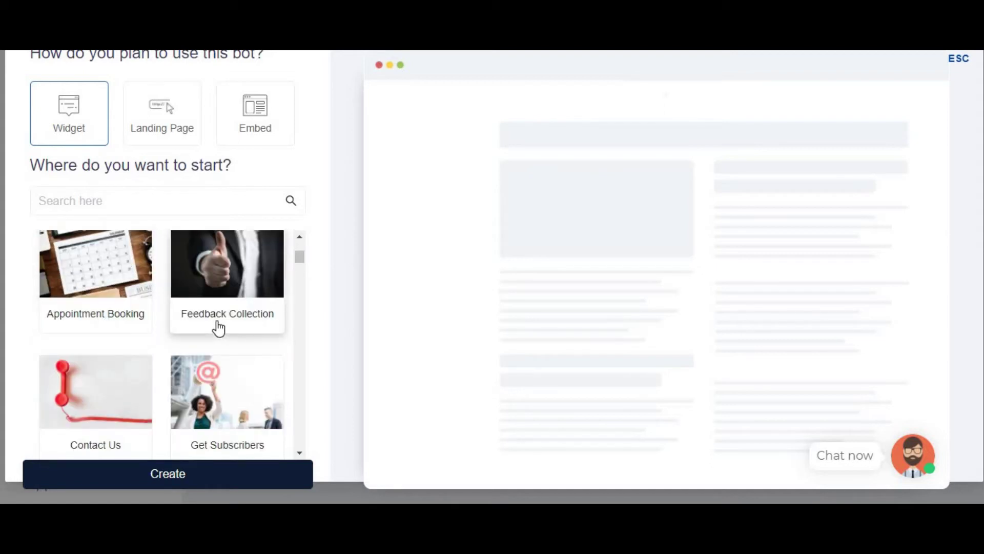
scroll(218, 326, down, 3)
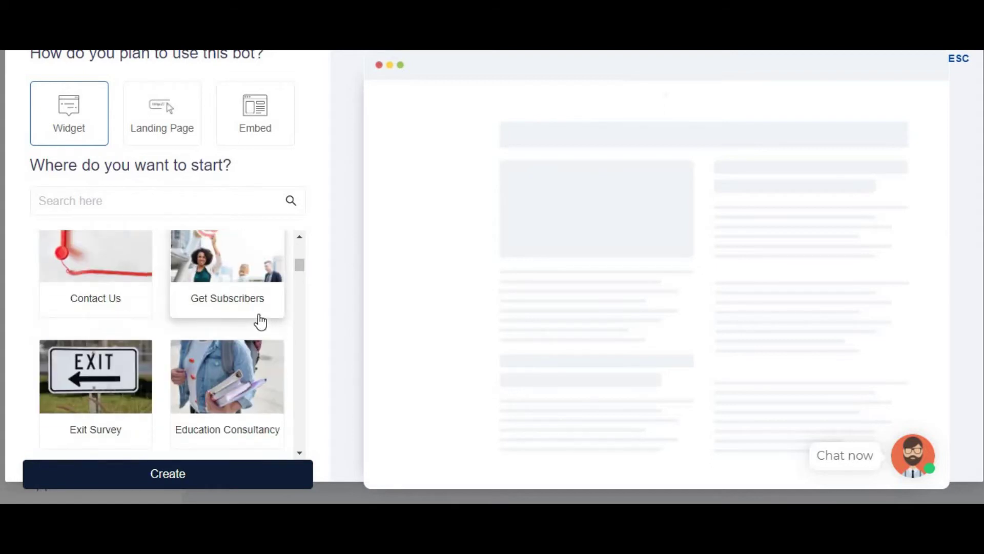
scroll(260, 321, down, 3)
scroll(238, 329, up, 1)
scroll(234, 359, down, 3)
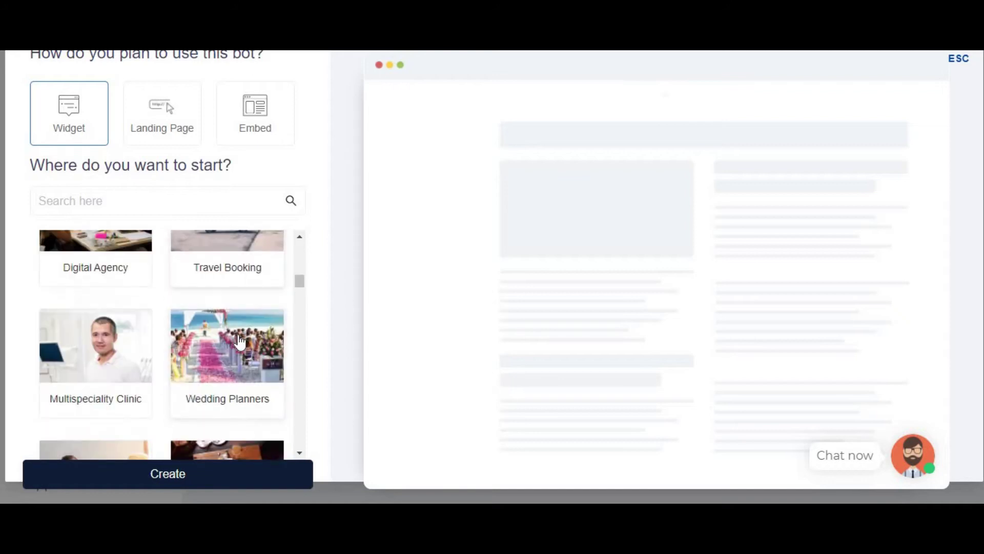
scroll(240, 341, up, 1)
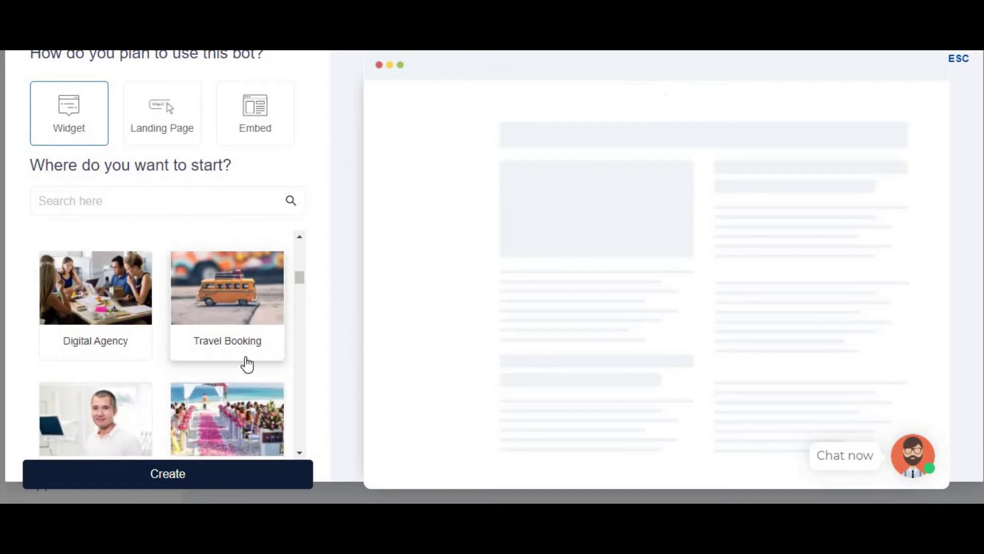
- Preview Travel Booking, choose the Lead Generation template, and answer Yes in its preview chat
click(231, 321)
scroll(195, 349, up, 1)
scroll(110, 333, down, 2)
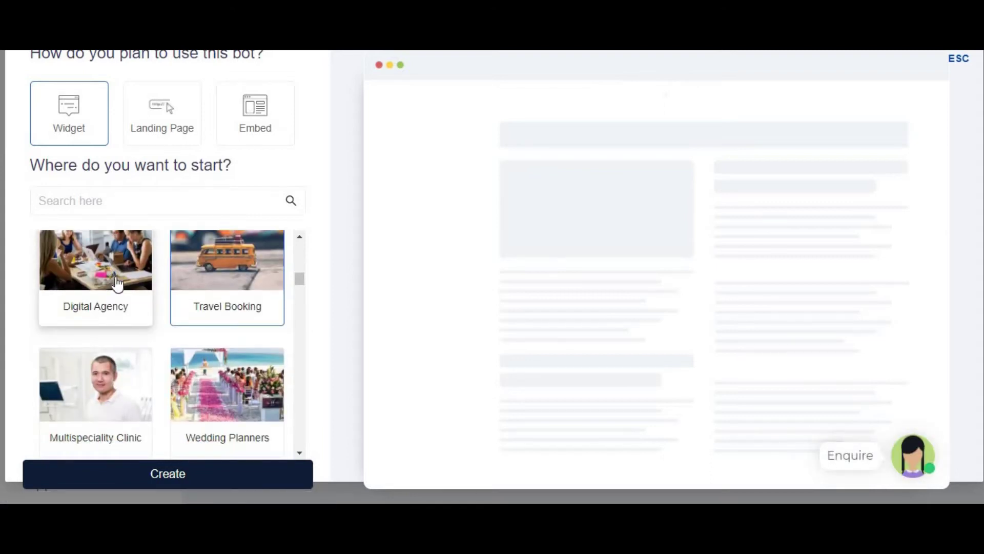
scroll(171, 338, down, 5)
scroll(171, 346, down, 10)
scroll(170, 346, down, 9)
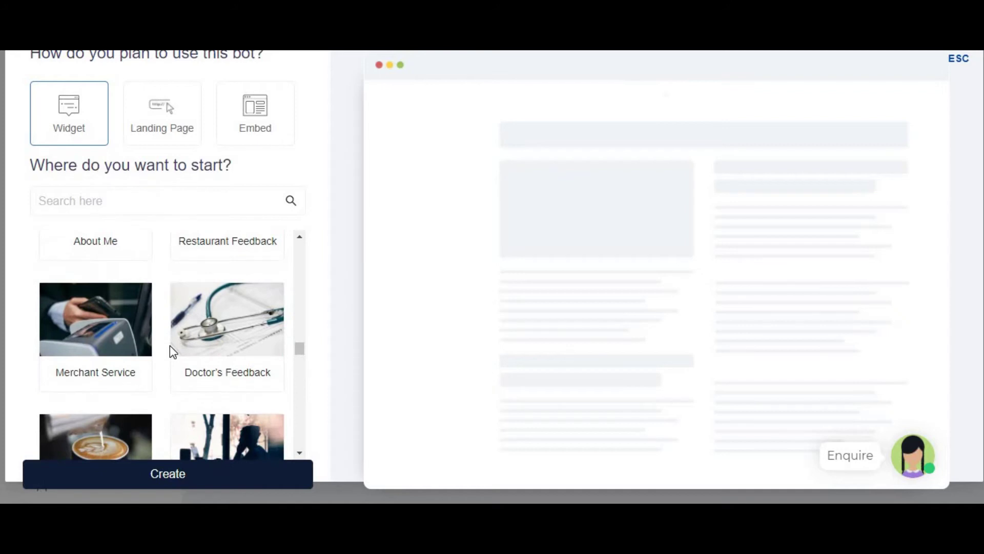
scroll(170, 345, down, 12)
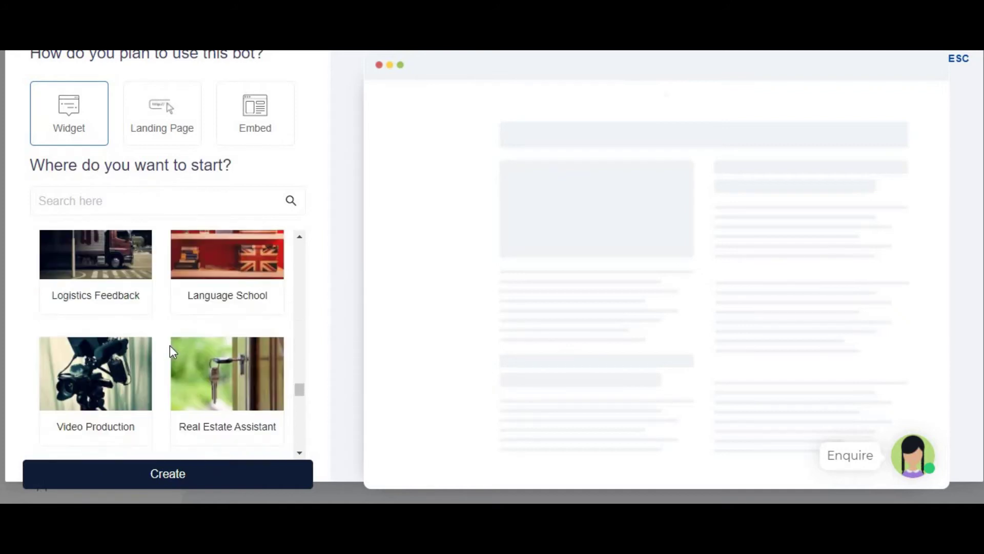
scroll(170, 346, down, 5)
scroll(178, 352, down, 7)
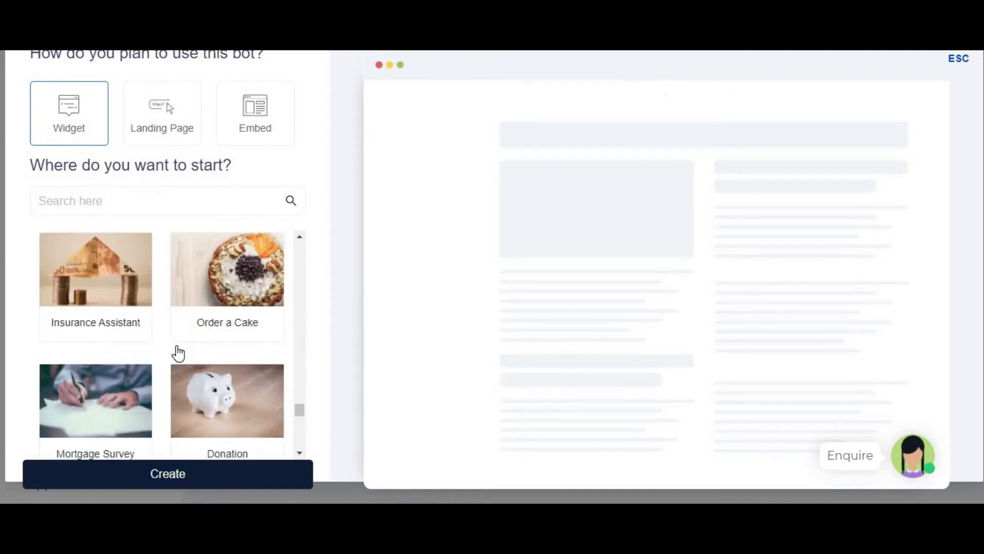
scroll(185, 354, down, 2)
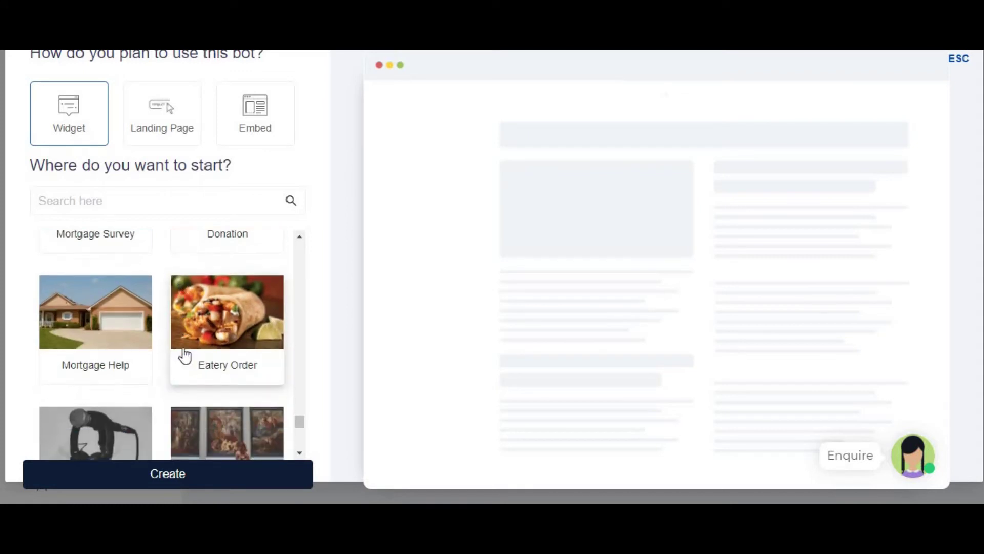
scroll(232, 359, down, 4)
scroll(228, 356, down, 5)
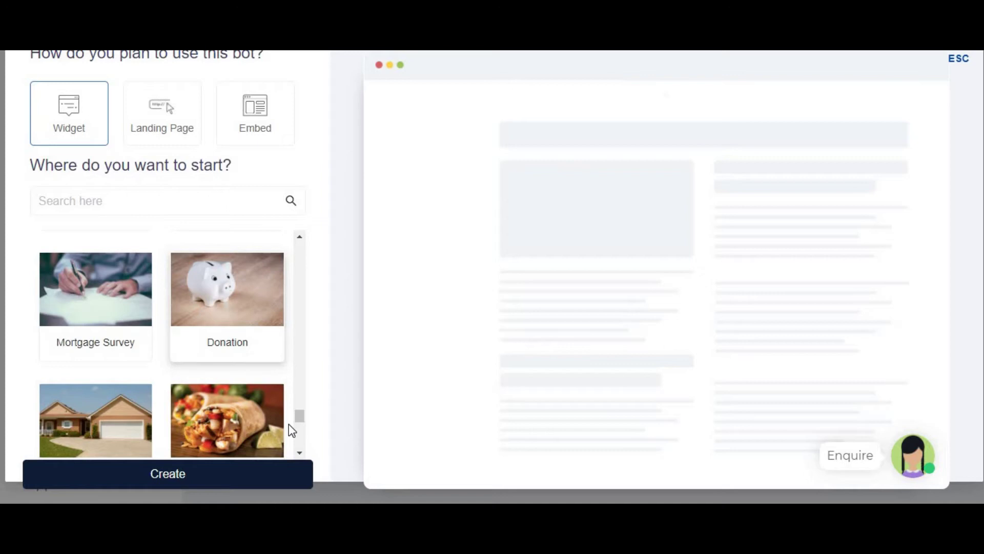
drag(301, 417, 300, 243)
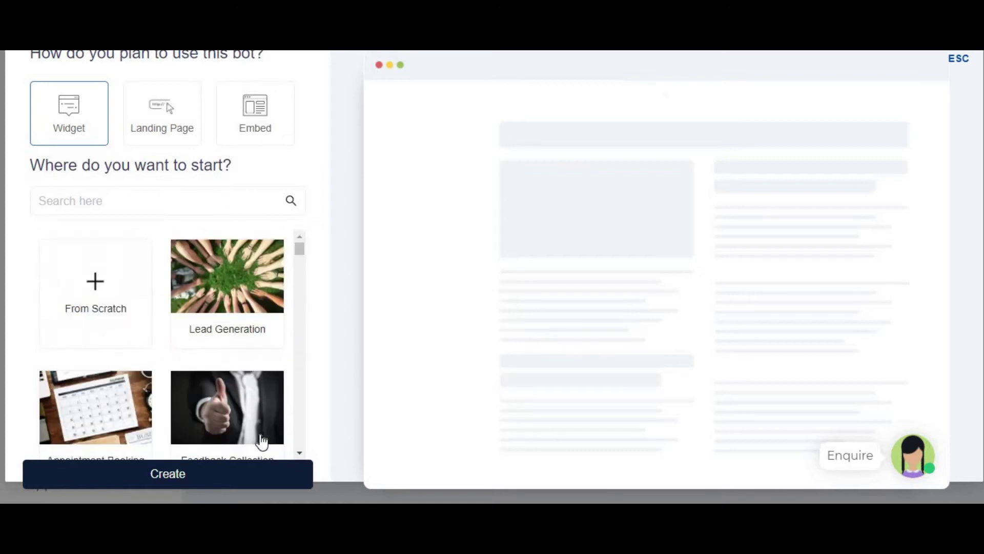
scroll(132, 374, down, 2)
scroll(143, 384, down, 2)
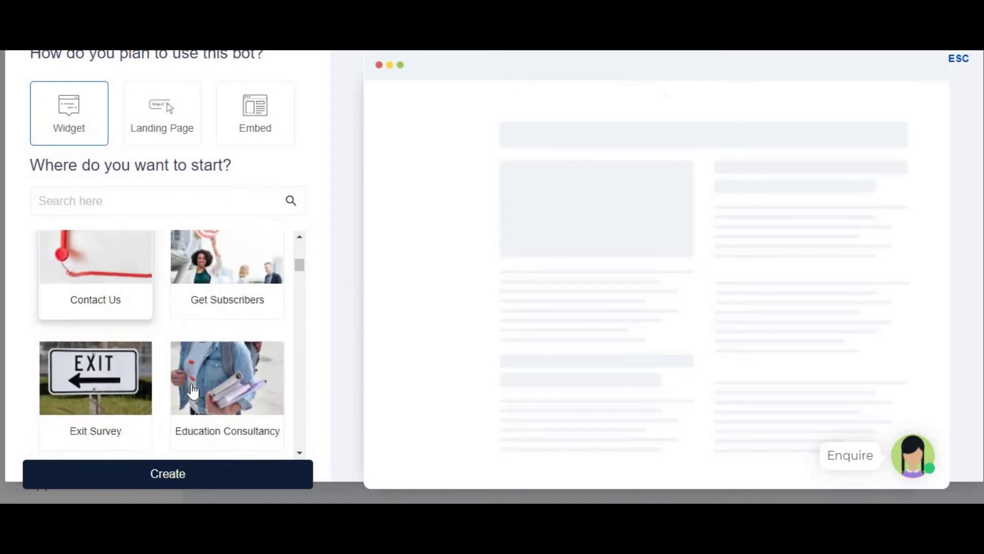
scroll(193, 391, down, 4)
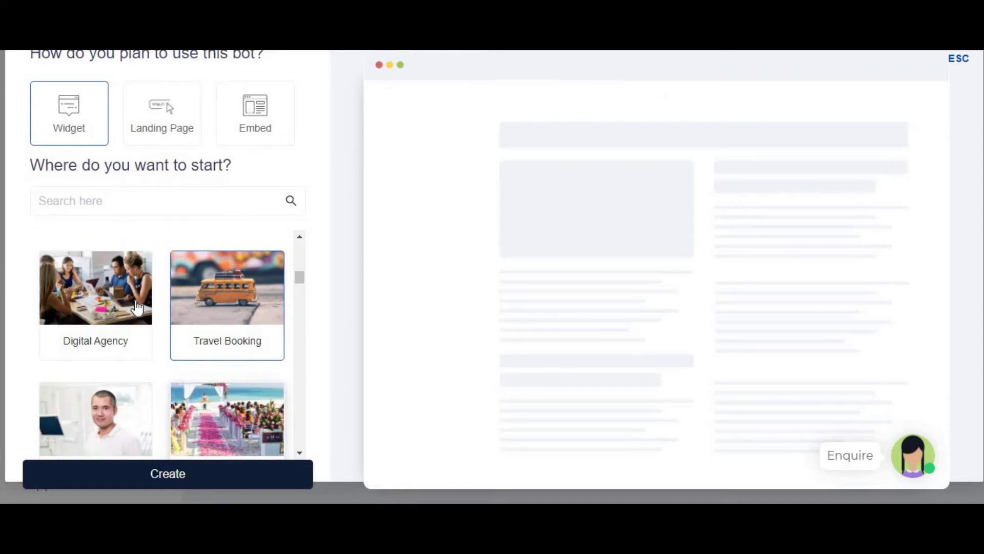
scroll(175, 358, up, 8)
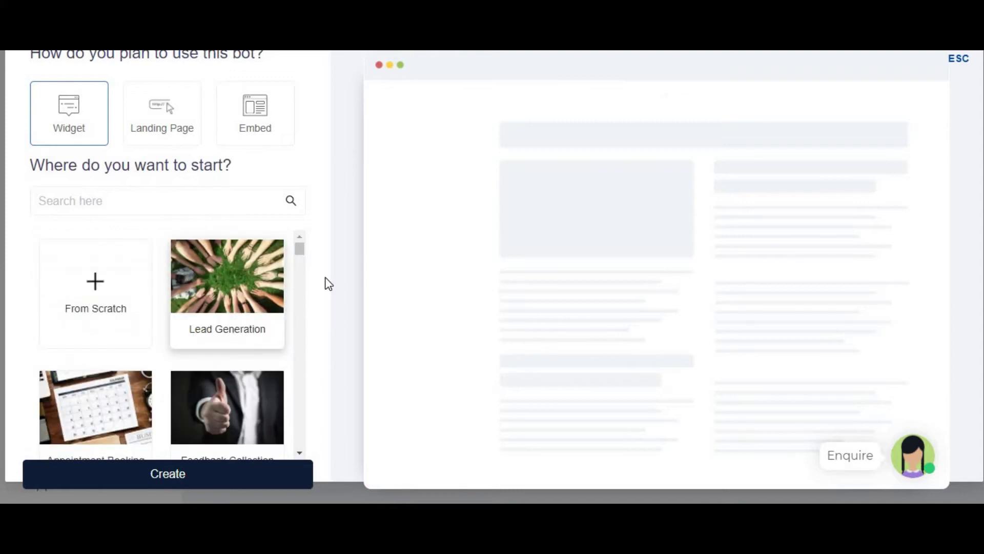
click(229, 294)
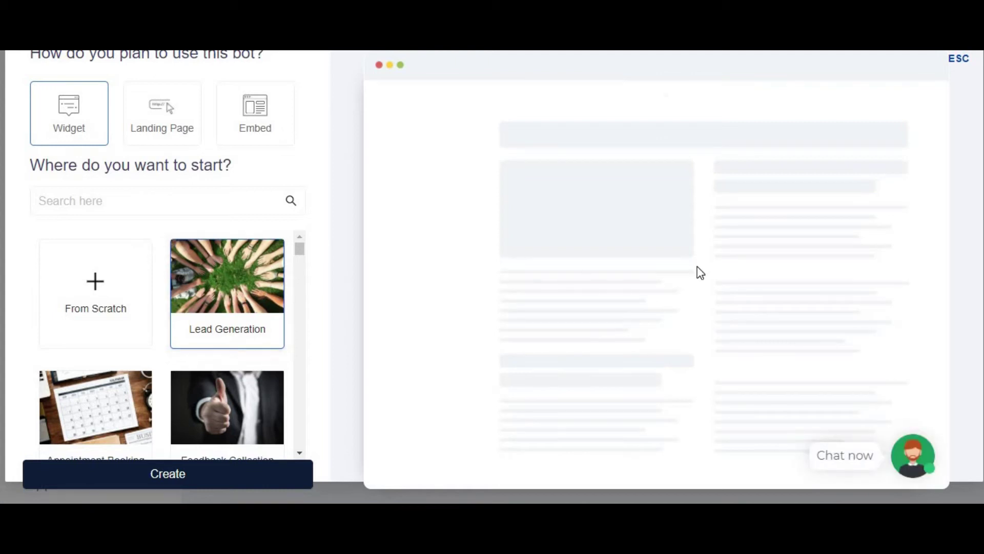
click(917, 464)
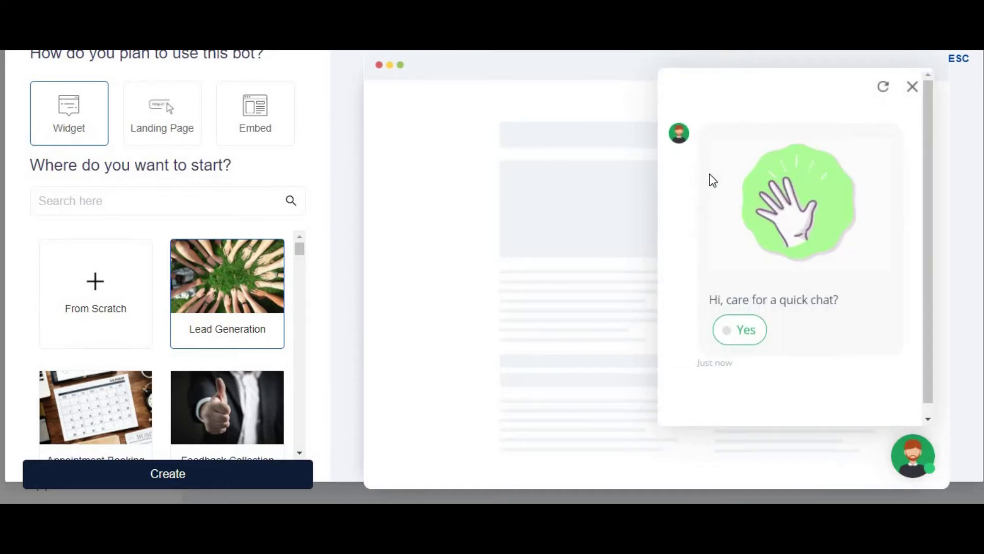
click(744, 333)
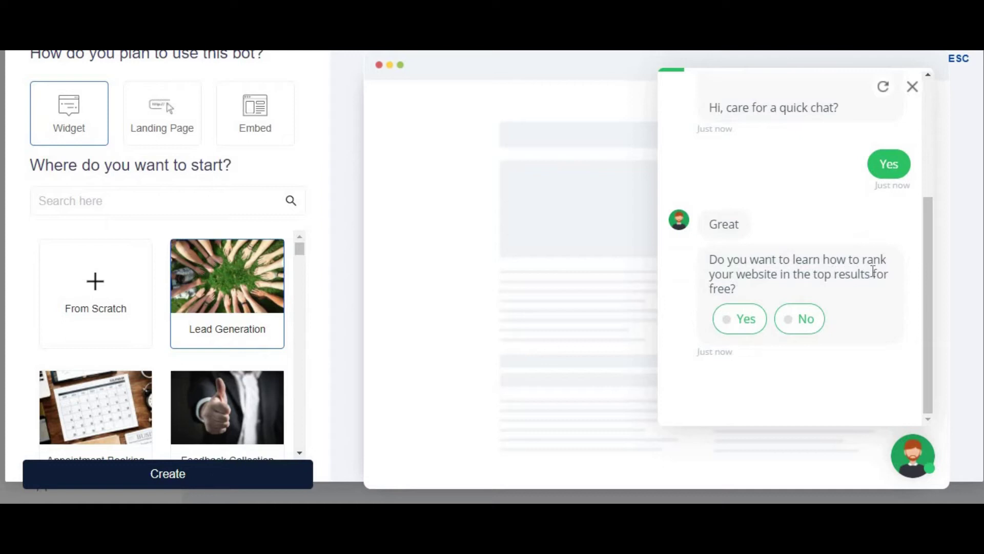
- Answer the preview bot's questions with a sample name and phone number
click(754, 328)
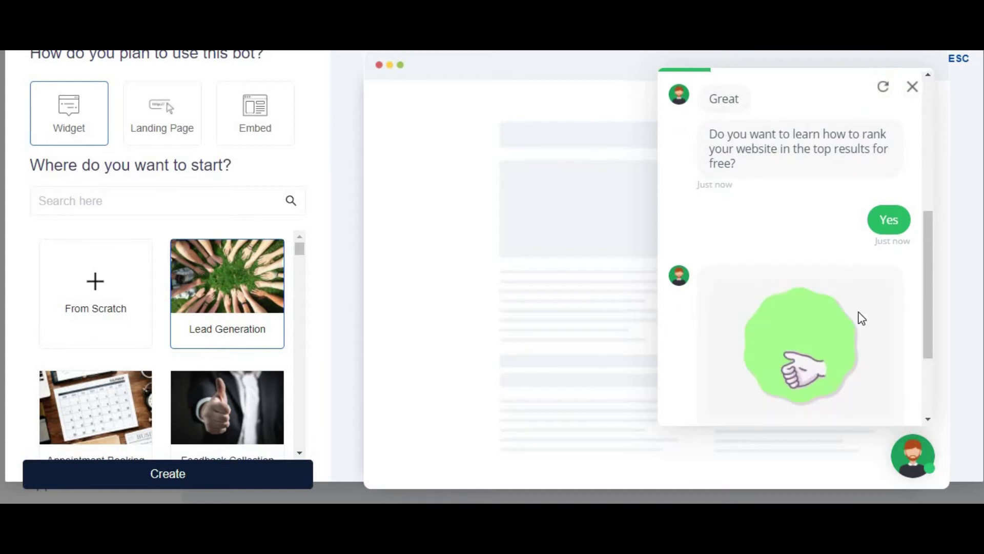
click(764, 321)
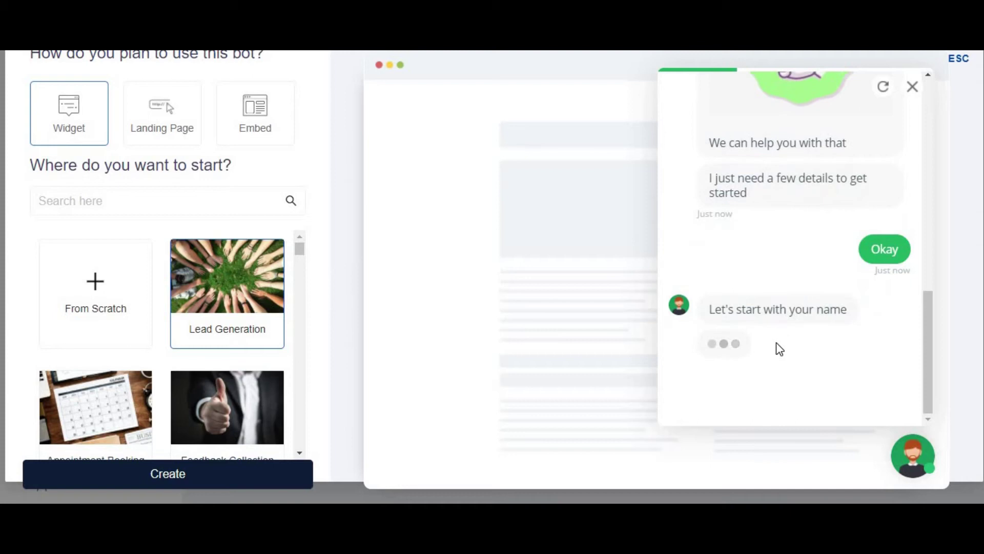
text(som)
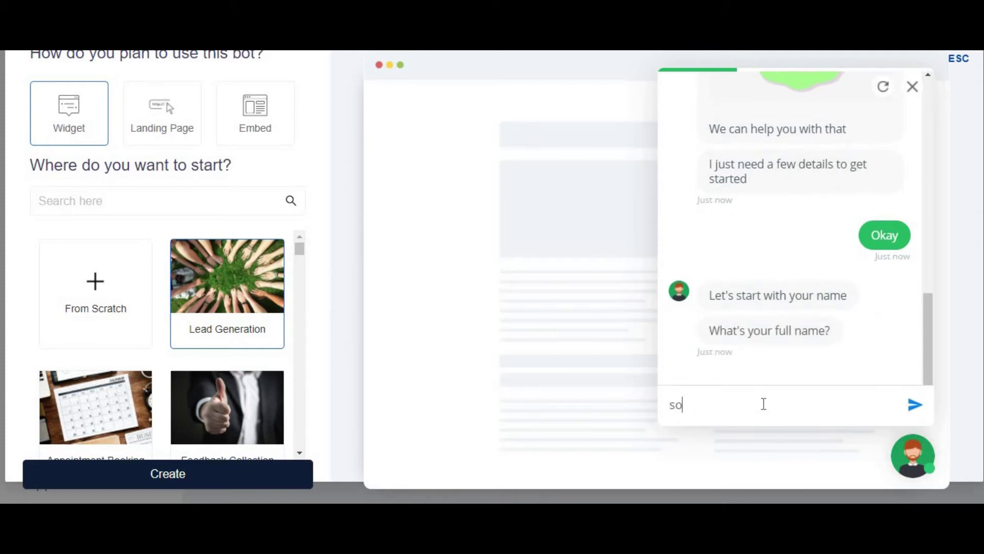
key(Return)
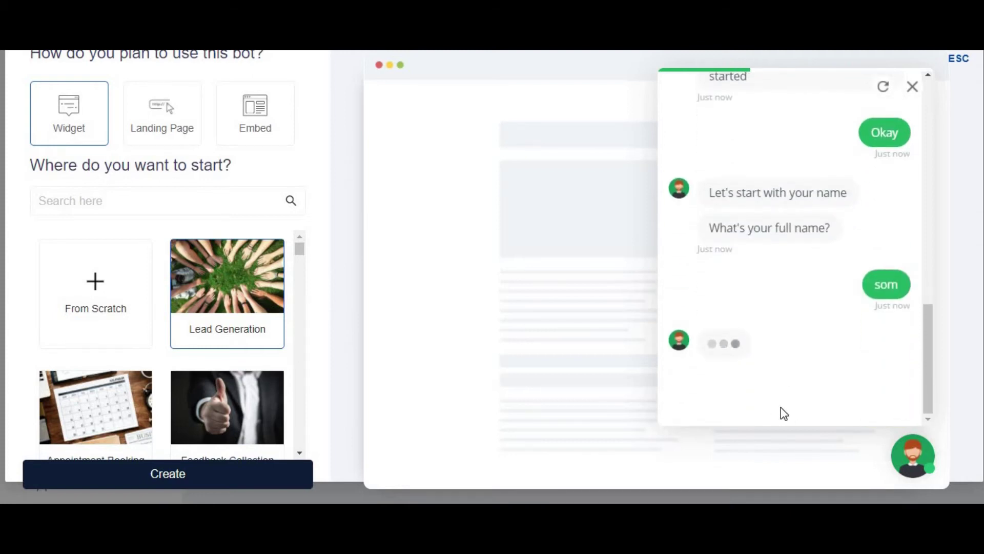
click(744, 319)
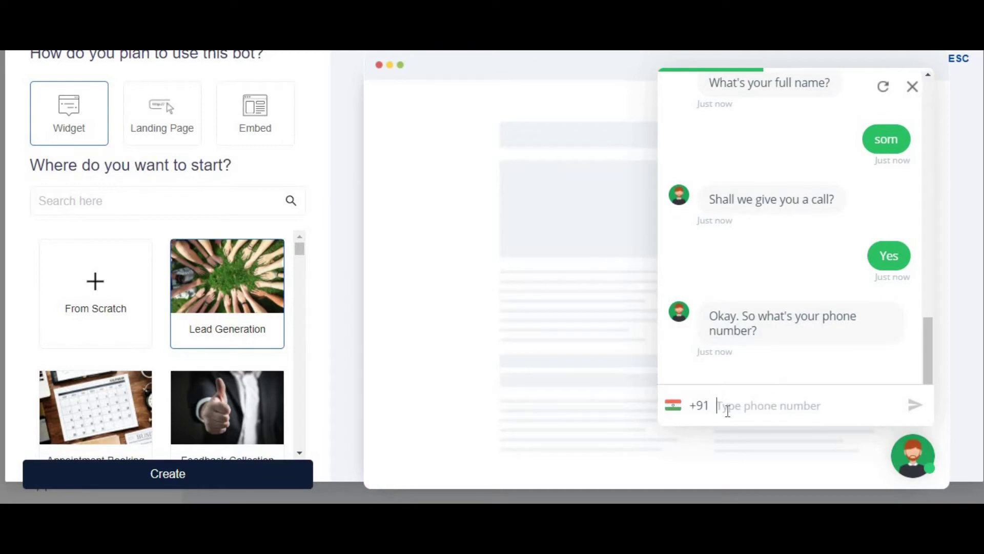
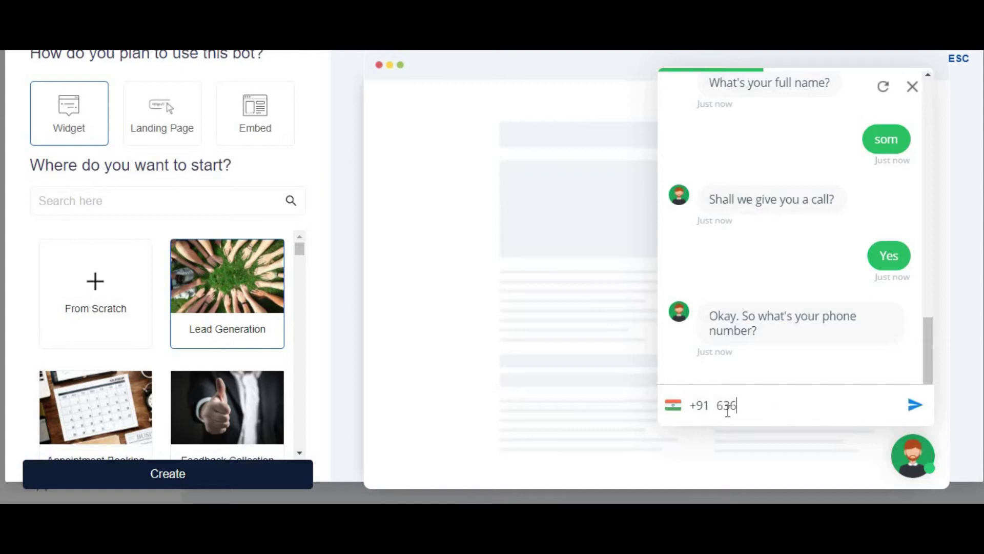
key(Return)
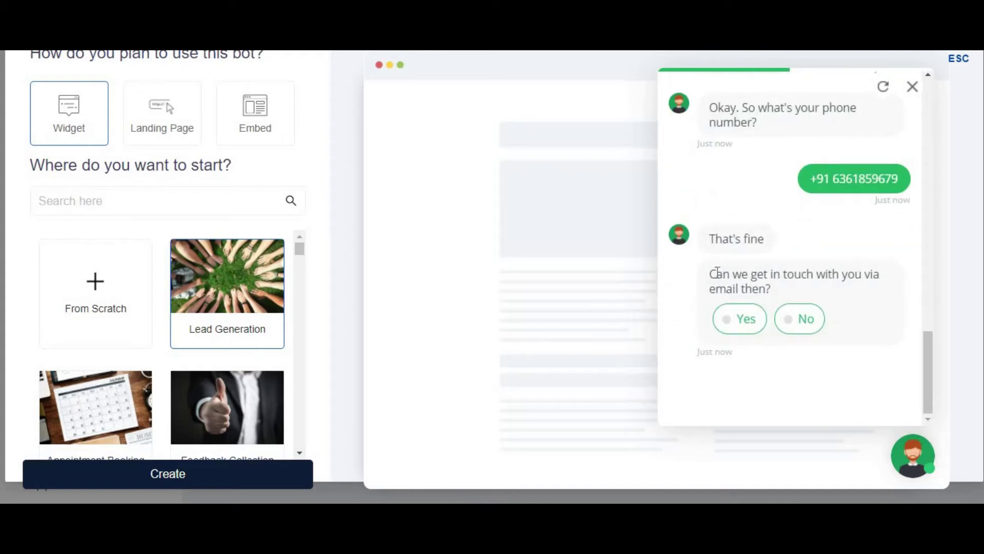
- Give a sample email address, then close the preview chat
click(757, 334)
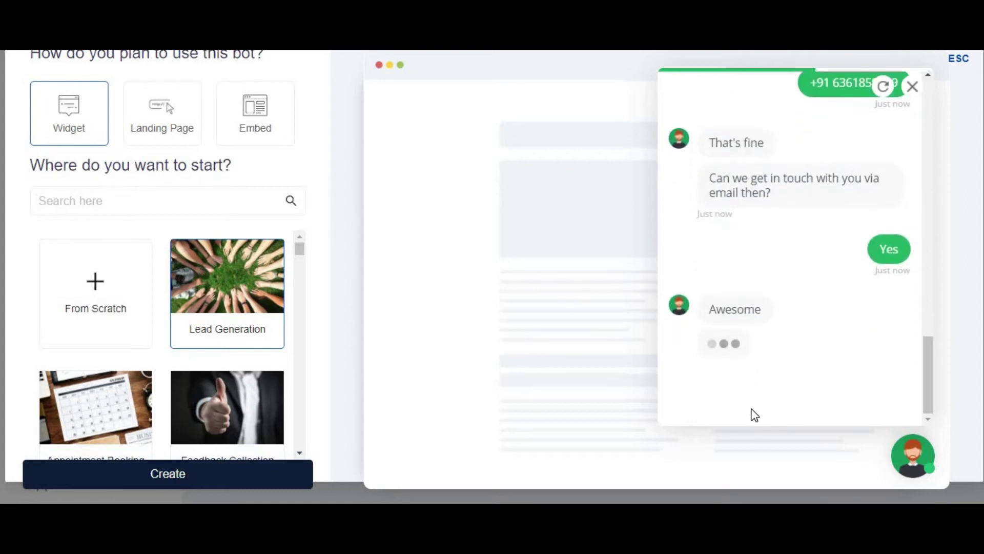
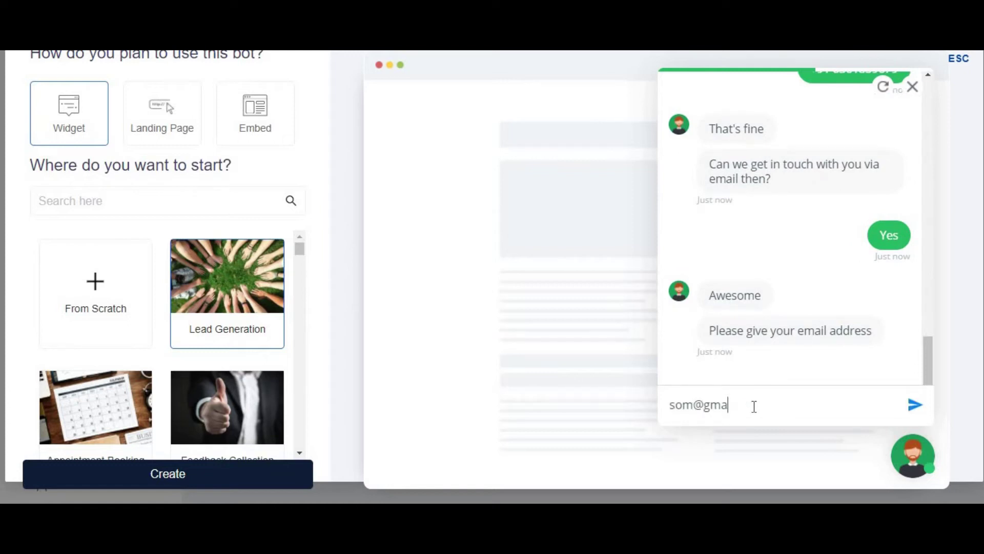
key(Return)
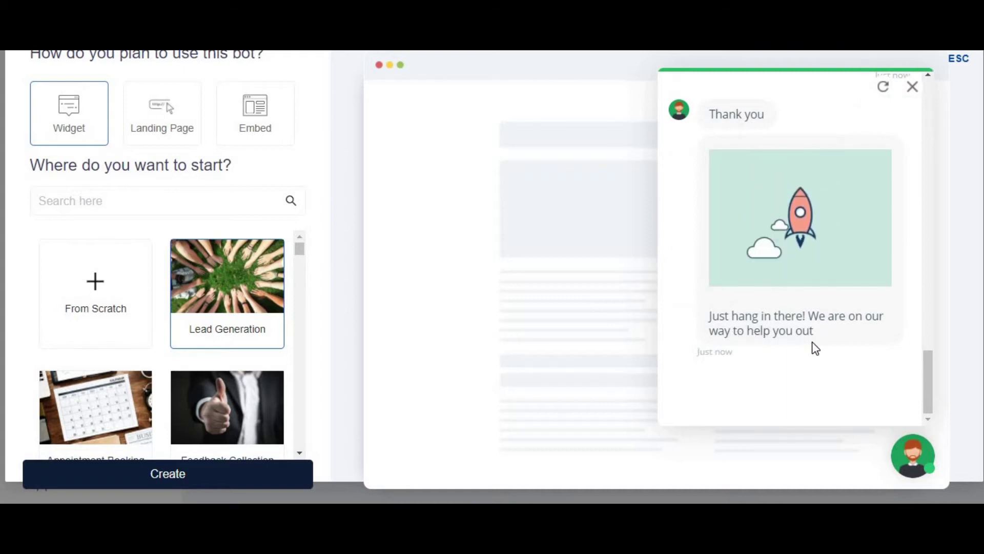
scroll(828, 308, up, 15)
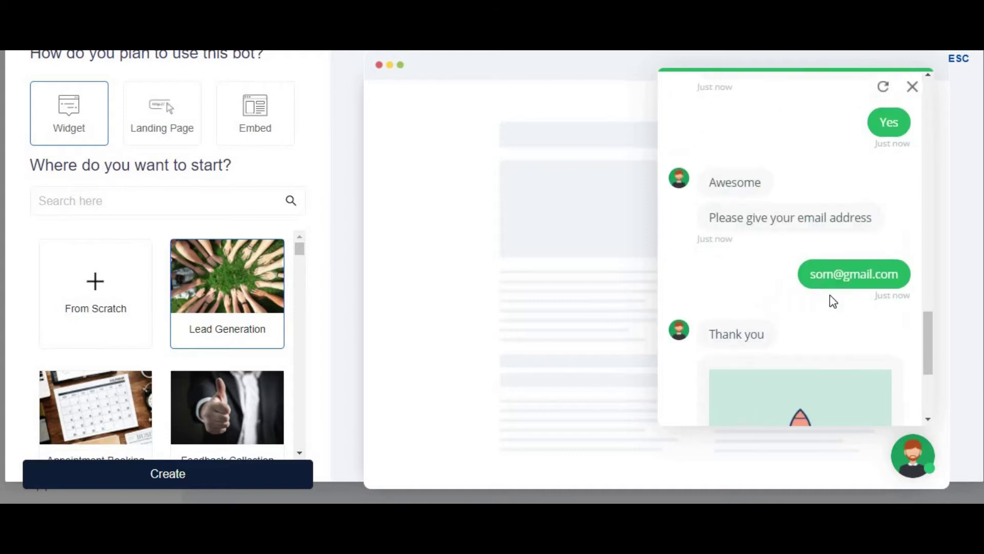
click(918, 91)
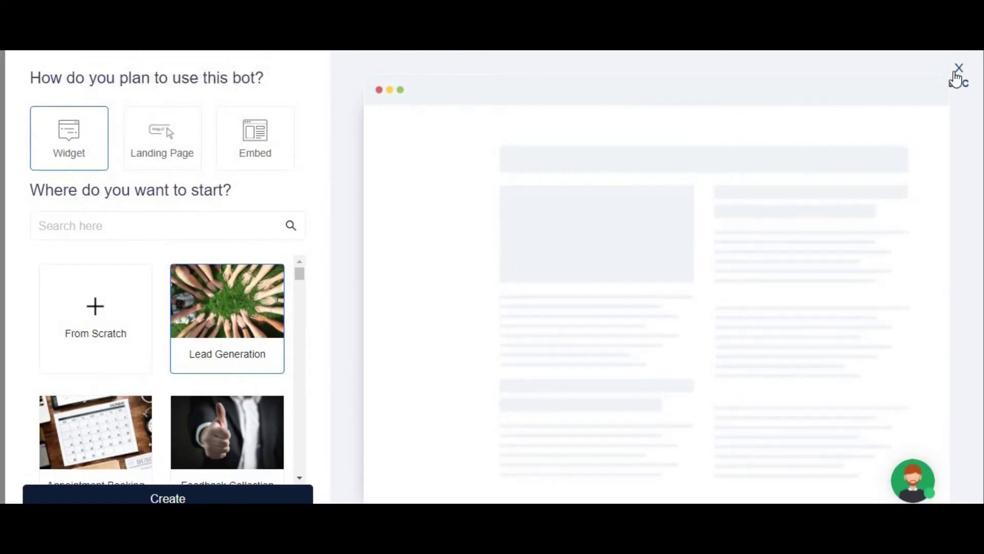
- Create the bot from Lead Generation and pick the grey-haired man with glasses as avatar
click(174, 498)
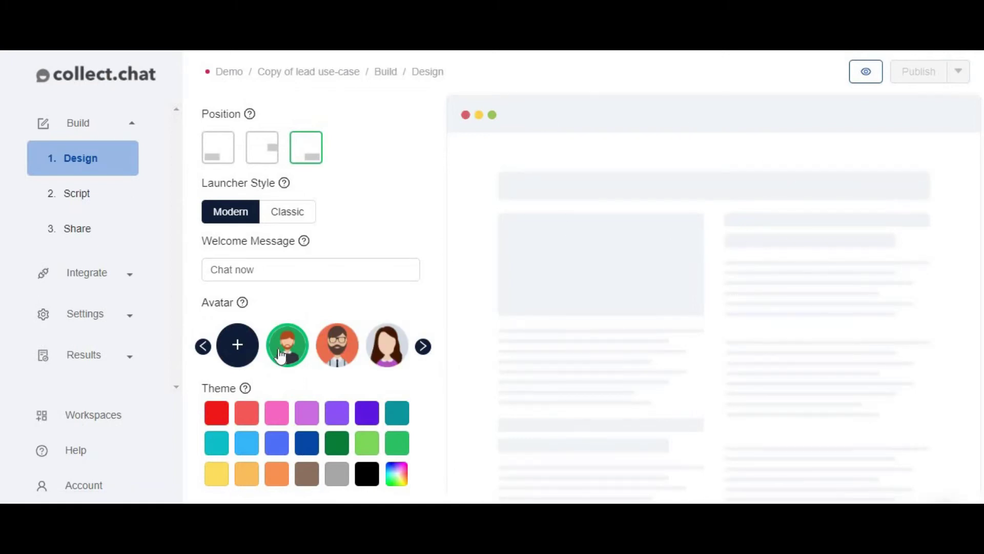
click(351, 354)
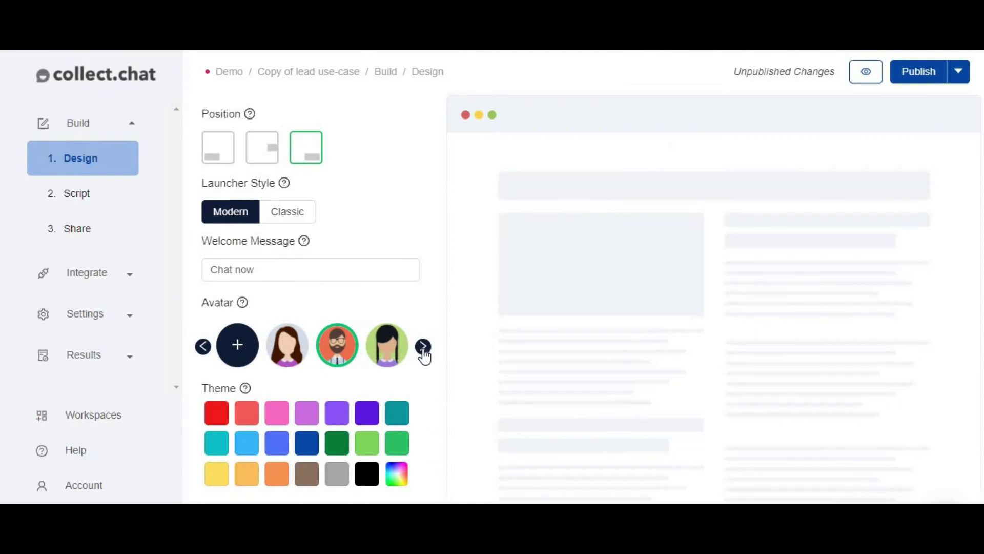
click(424, 346)
click(423, 347)
click(424, 347)
click(424, 346)
click(423, 347)
click(424, 346)
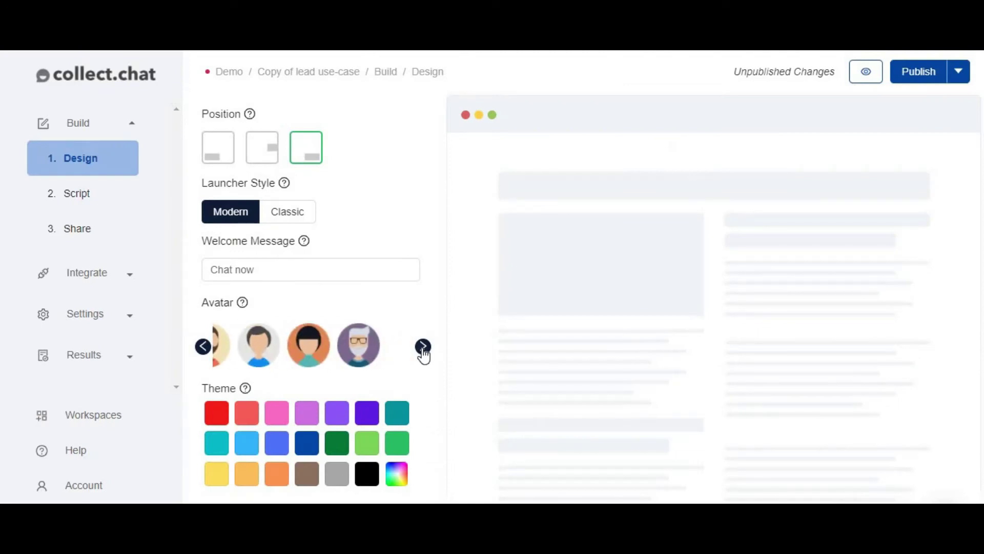
click(287, 353)
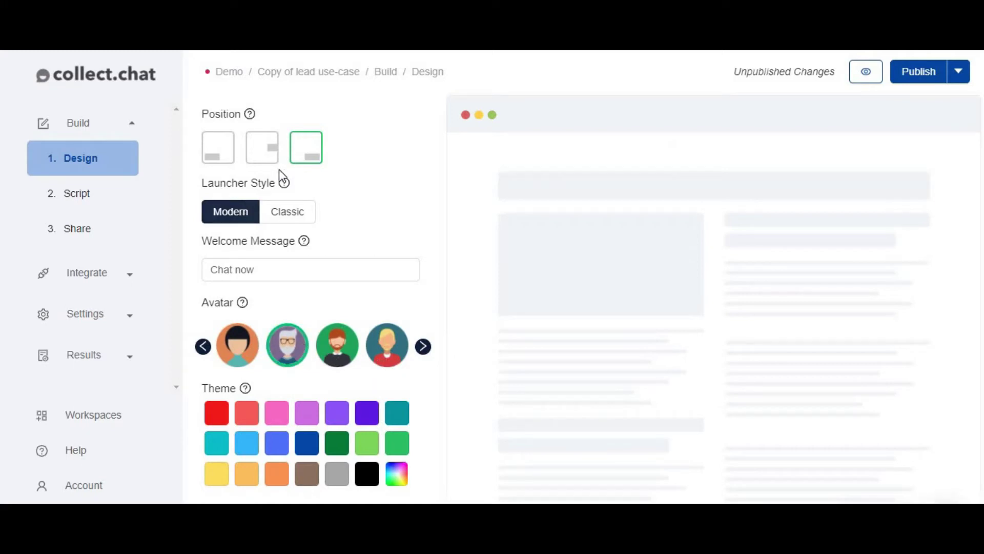
- Scroll the avatar carousel back and forth to bring the grey-haired avatar into view
click(428, 348)
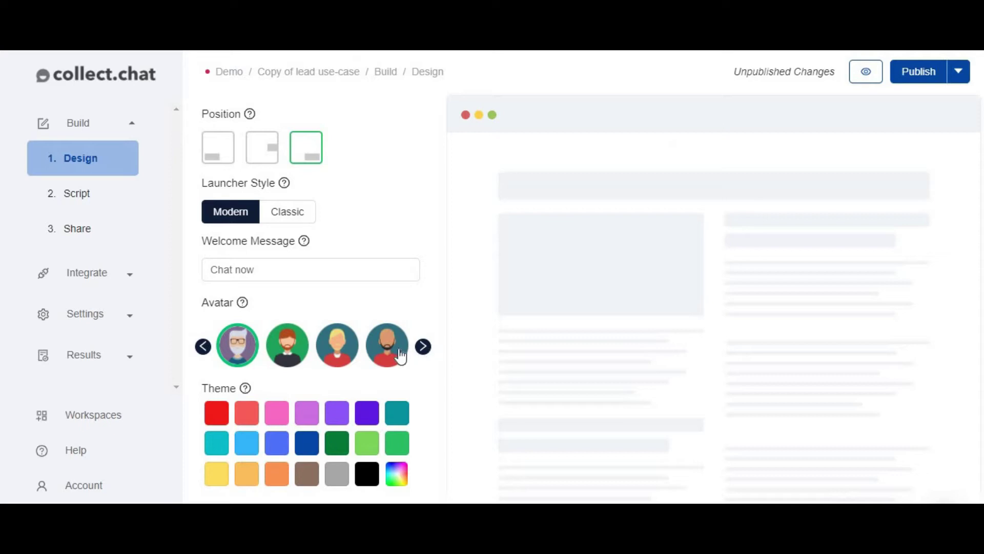
click(424, 348)
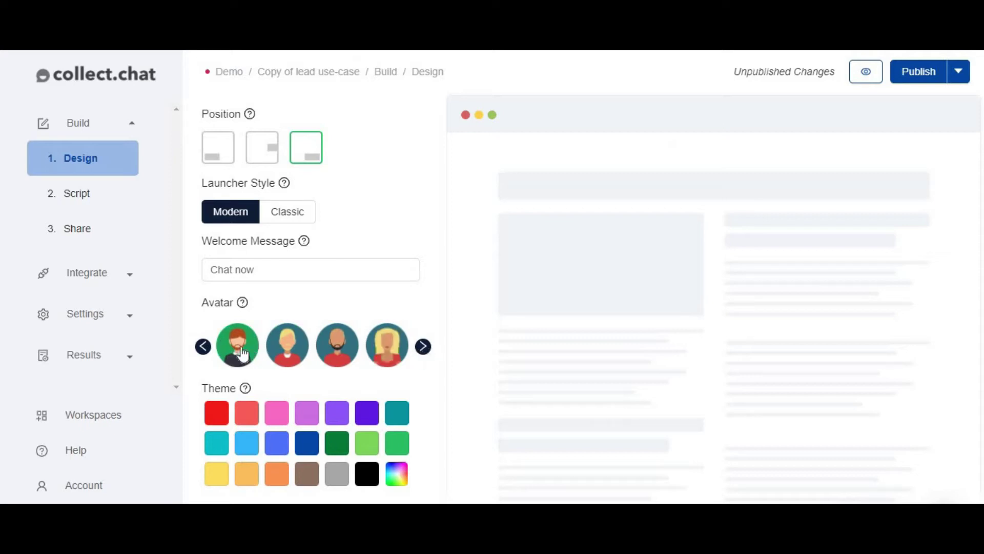
click(203, 348)
click(204, 347)
click(204, 347)
click(203, 348)
click(203, 347)
click(203, 347)
click(203, 347)
click(204, 348)
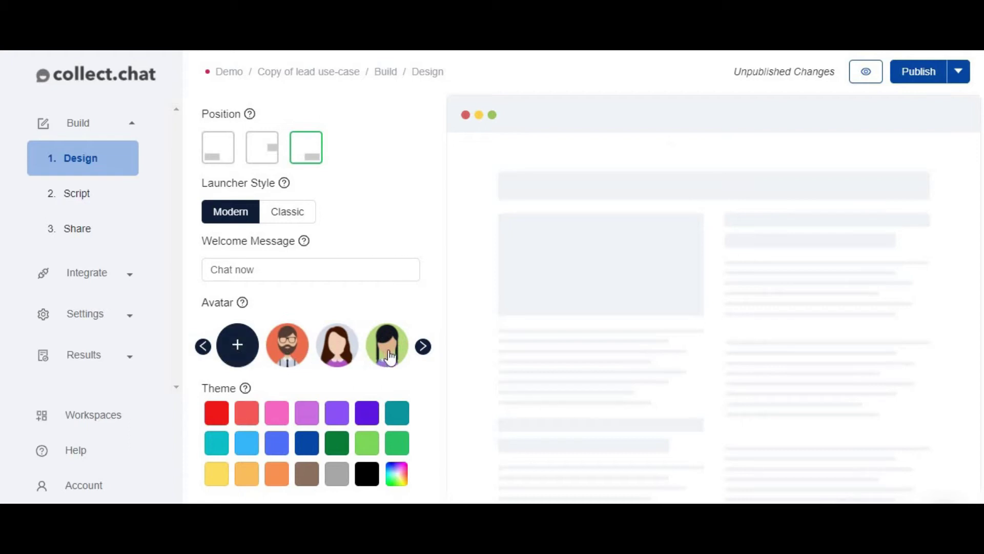
click(423, 347)
click(423, 347)
click(423, 347)
click(424, 347)
click(423, 347)
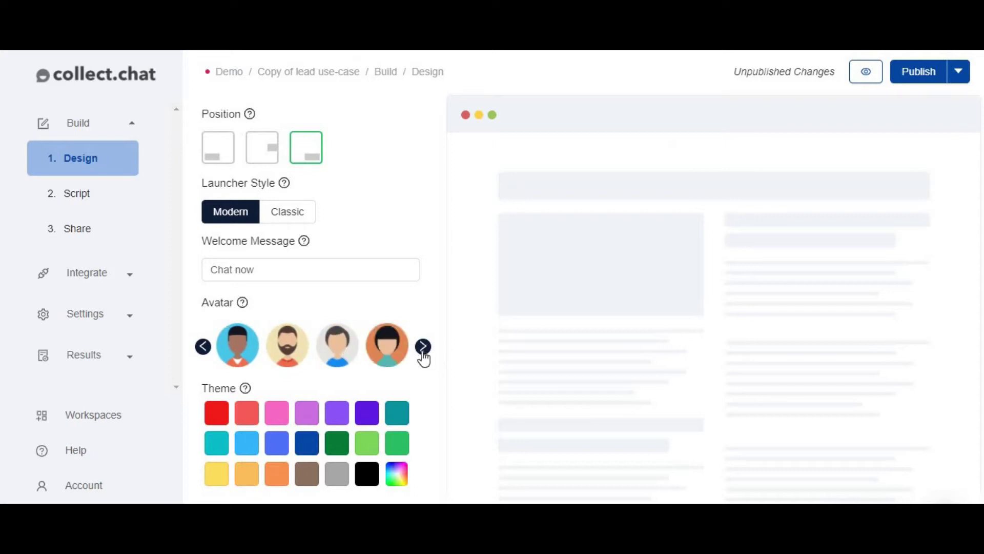
click(423, 347)
click(389, 345)
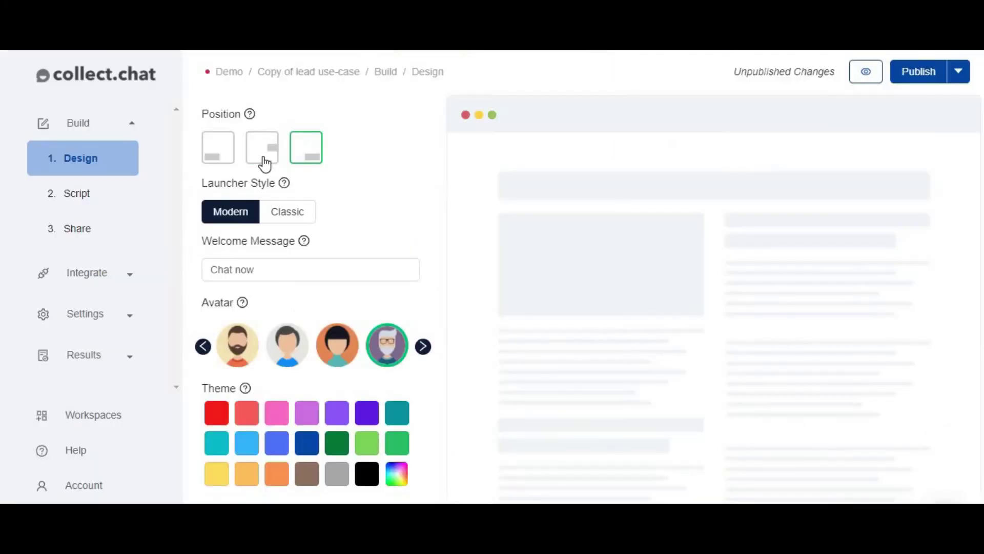
click(265, 163)
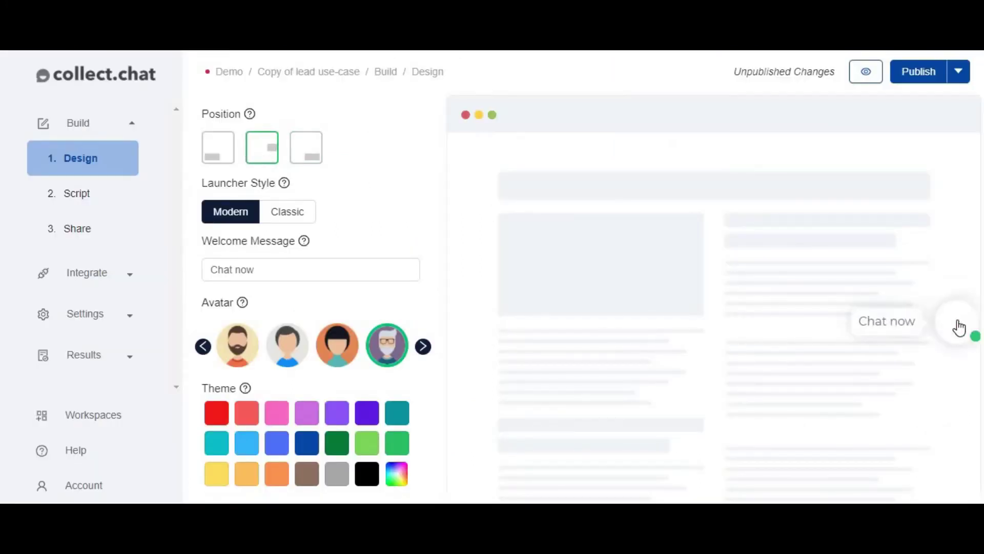
click(217, 162)
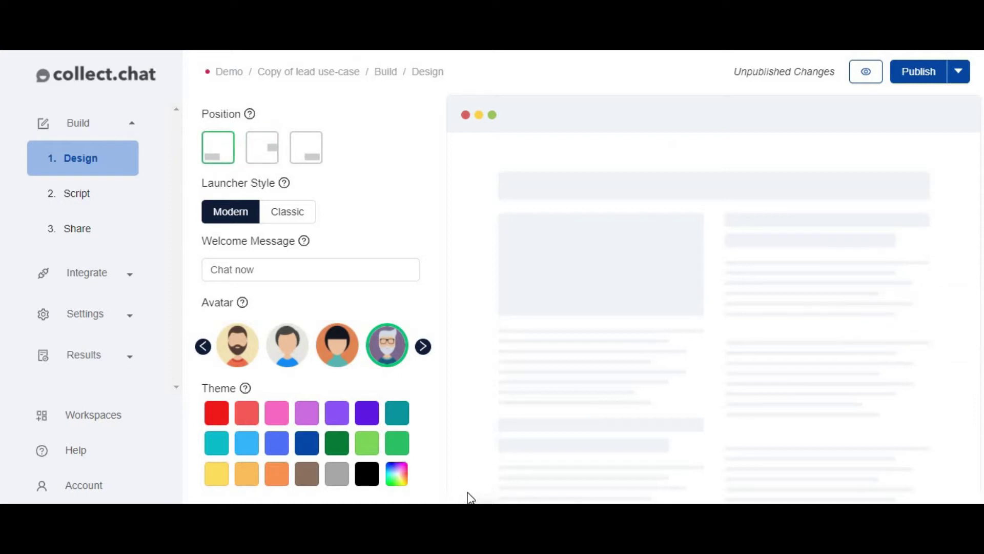
scroll(477, 435, down, 1)
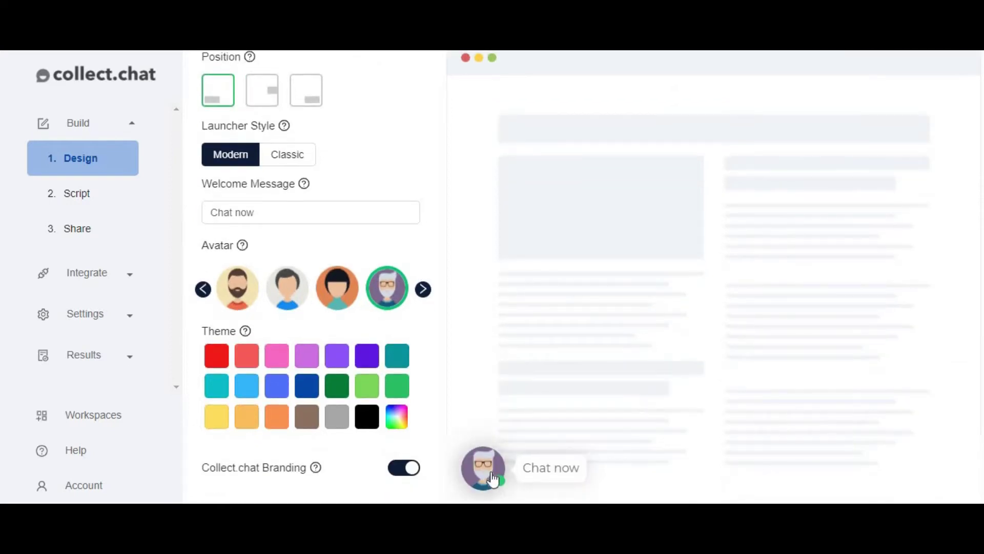
scroll(384, 308, up, 1)
click(310, 156)
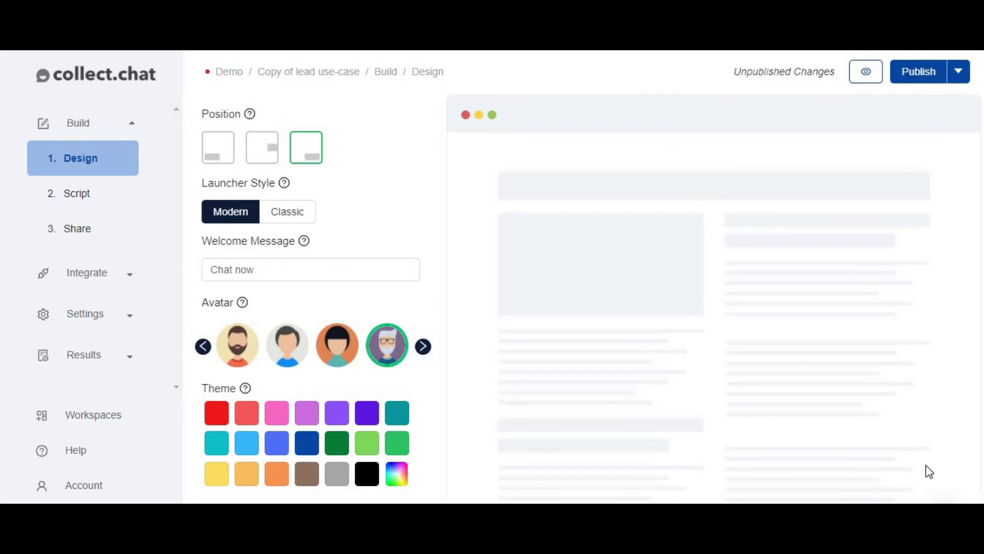
scroll(275, 262, down, 1)
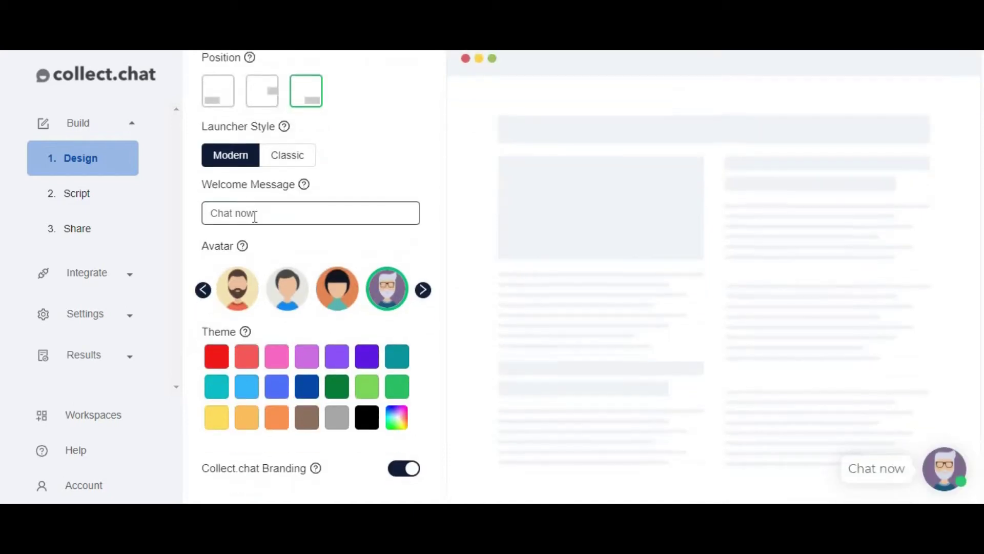
mouse_move(304, 183)
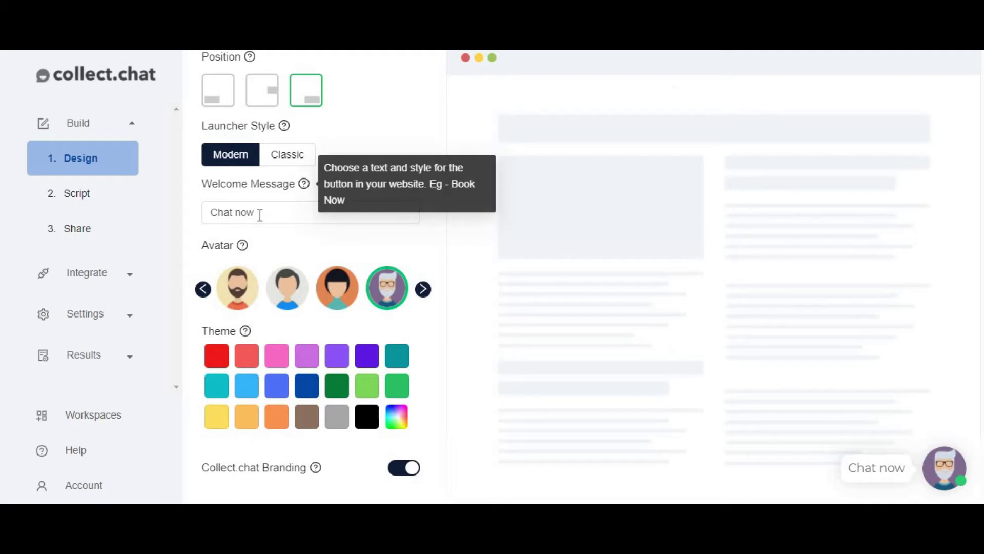
click(268, 213)
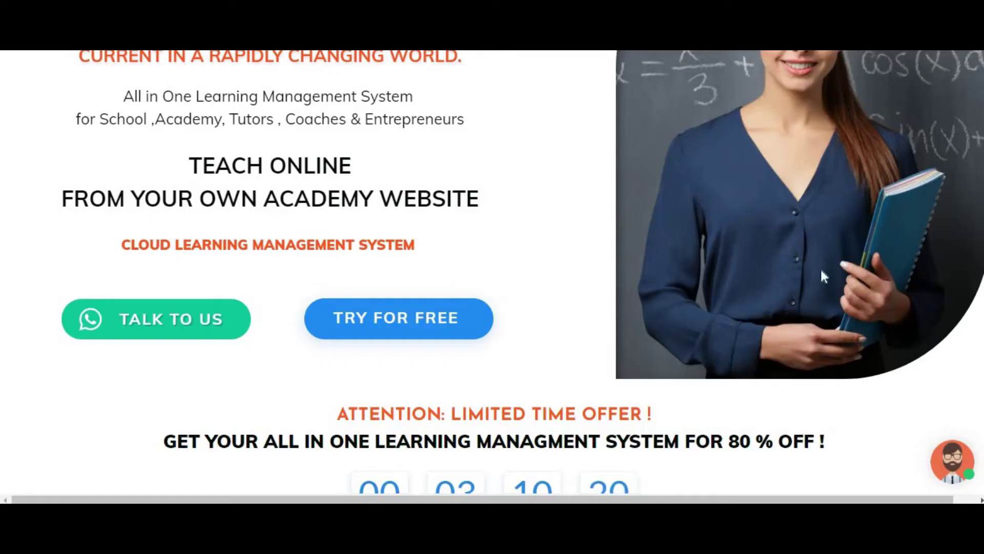
click(951, 477)
click(951, 477)
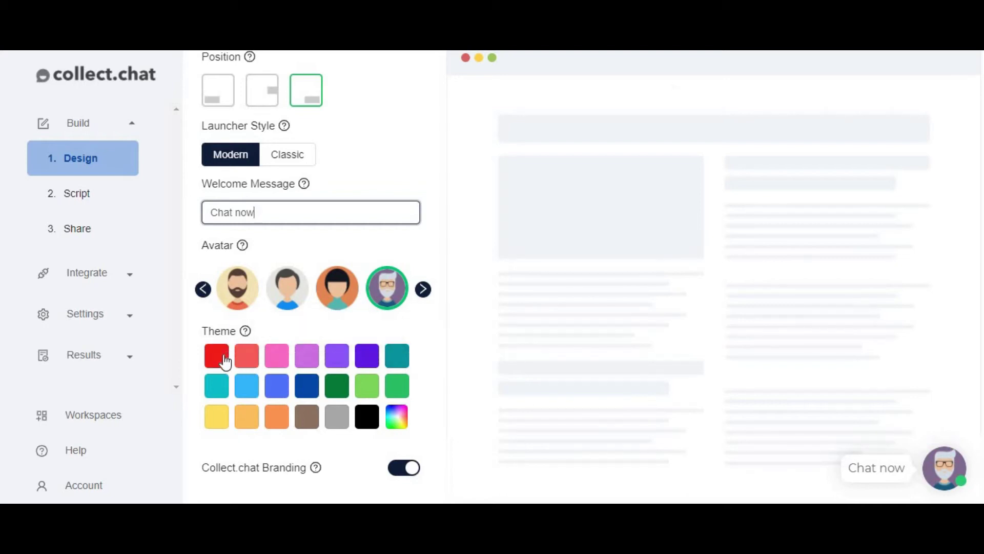
click(230, 365)
click(399, 368)
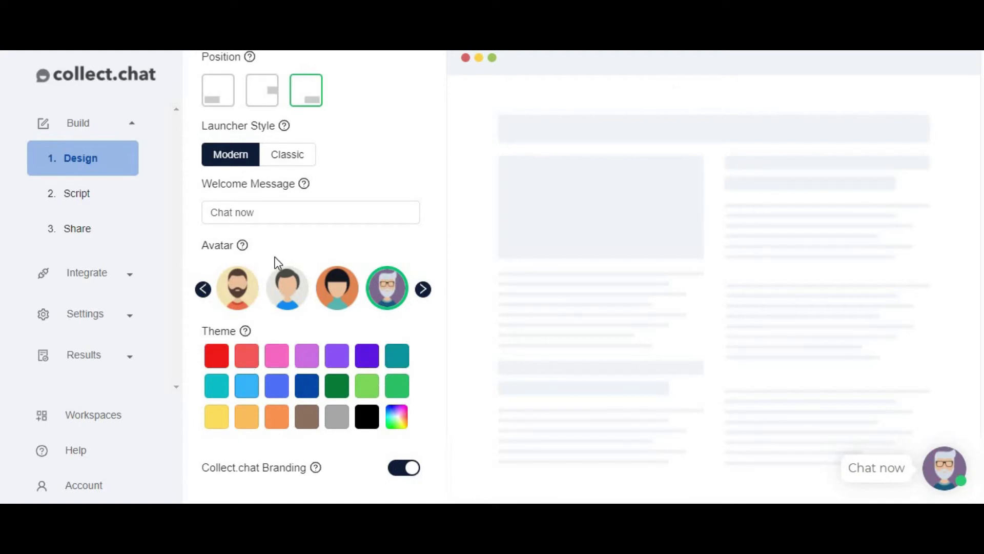
scroll(280, 297, up, 1)
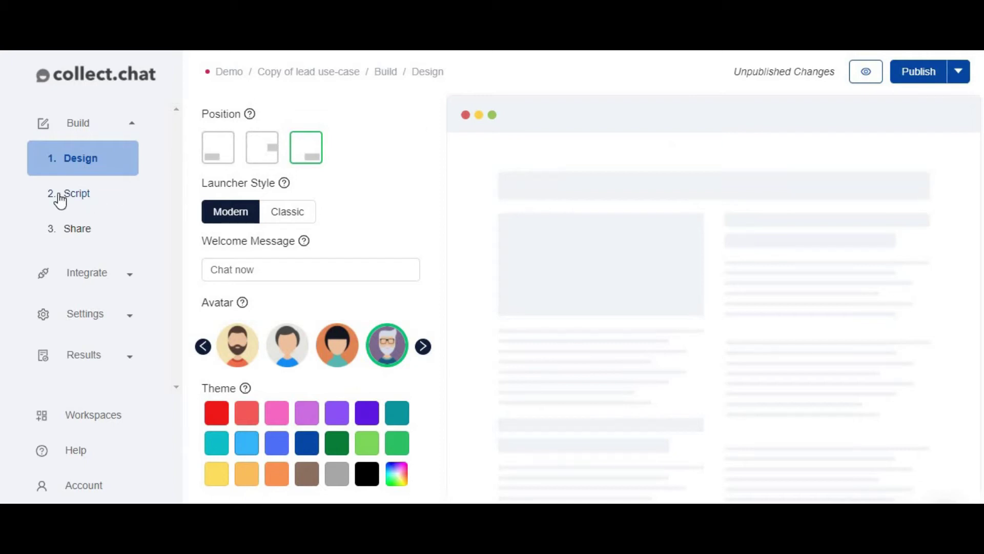
- On the Script page, edit the 'Hi, care for a quick chat?' question and begin adding an image
click(98, 211)
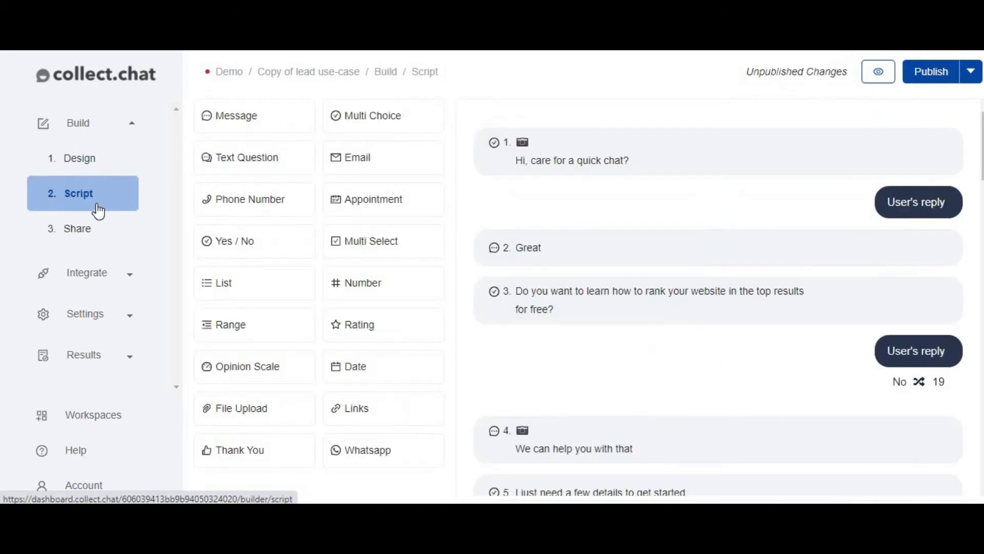
mouse_move(552, 160)
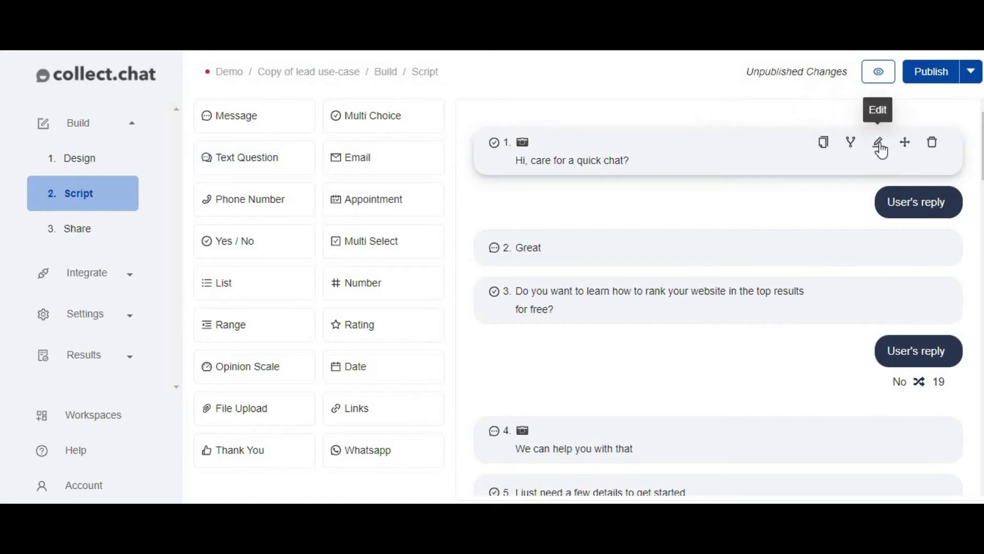
click(880, 145)
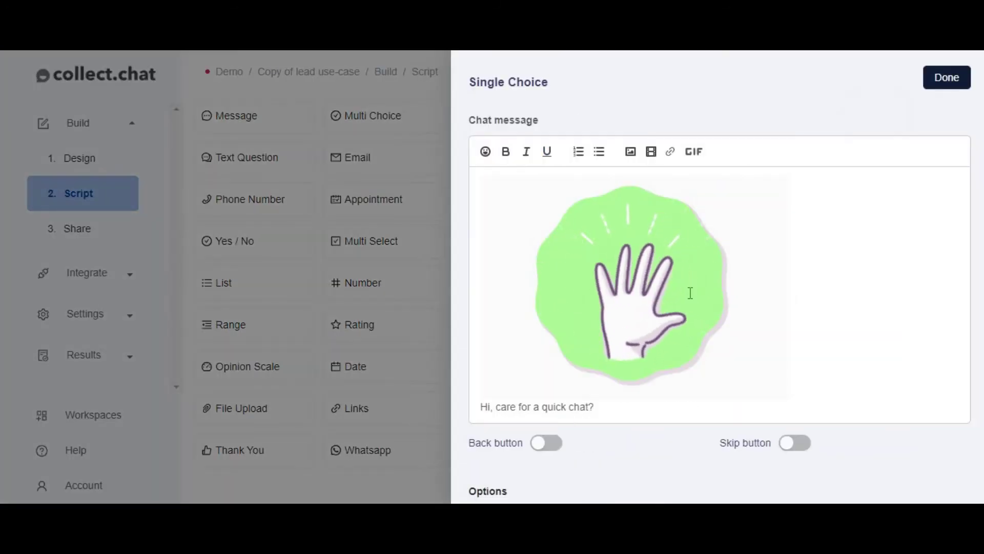
click(631, 154)
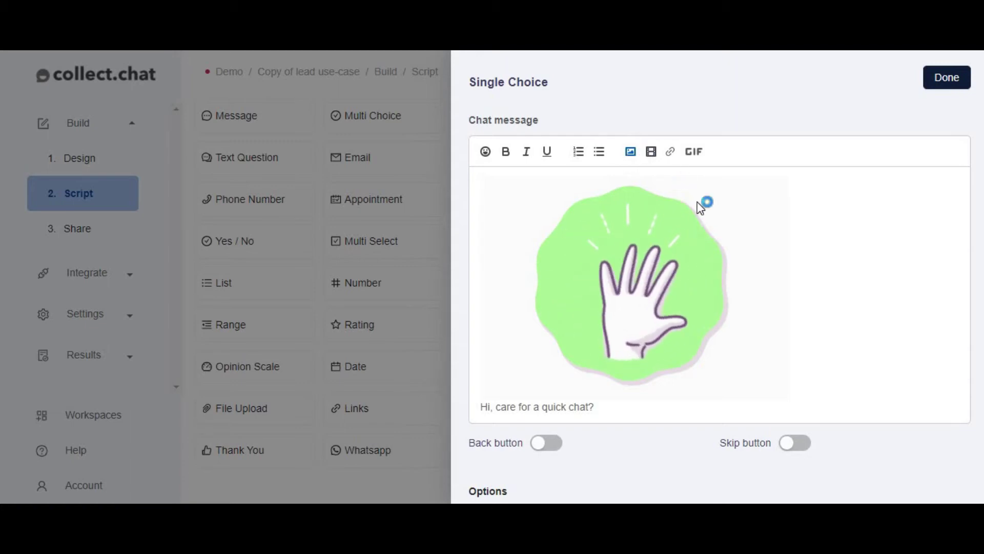
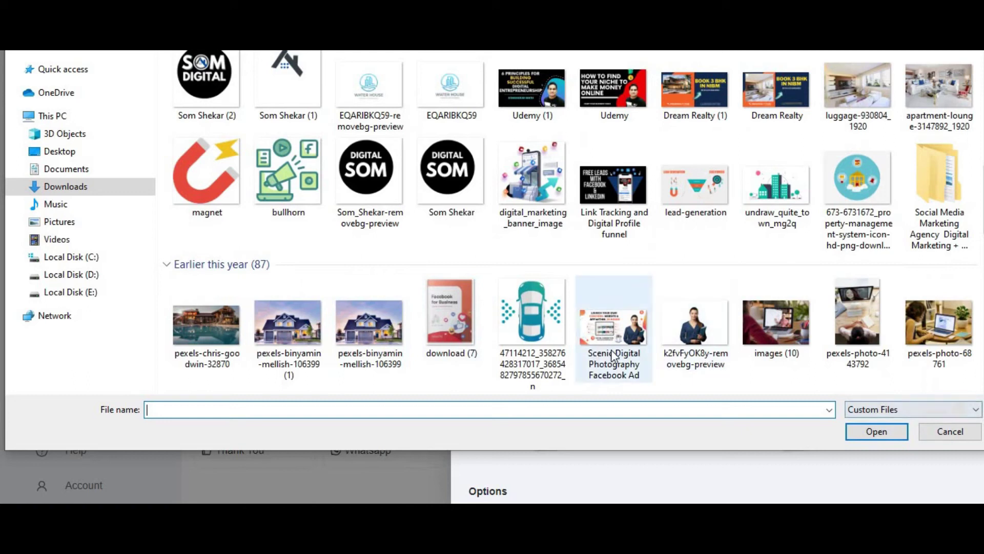
- Switch the Downloads file-type filter to All Files and scroll through every file listed
scroll(820, 303, down, 10)
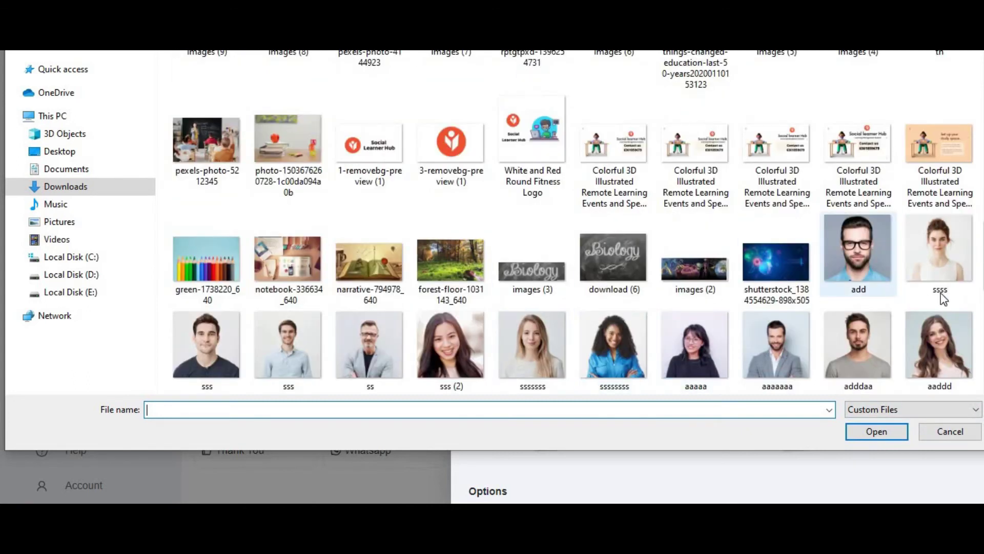
scroll(510, 328, down, 10)
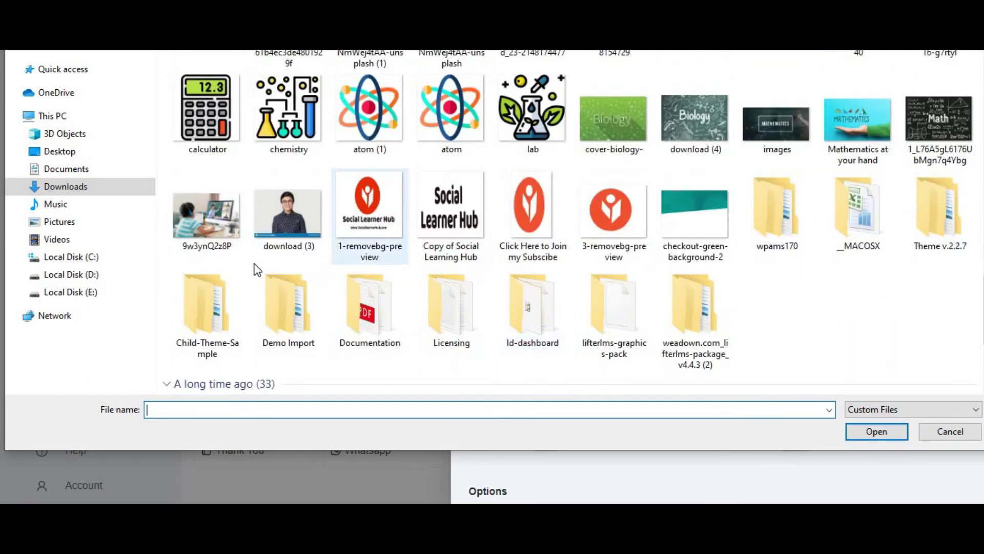
scroll(769, 318, down, 5)
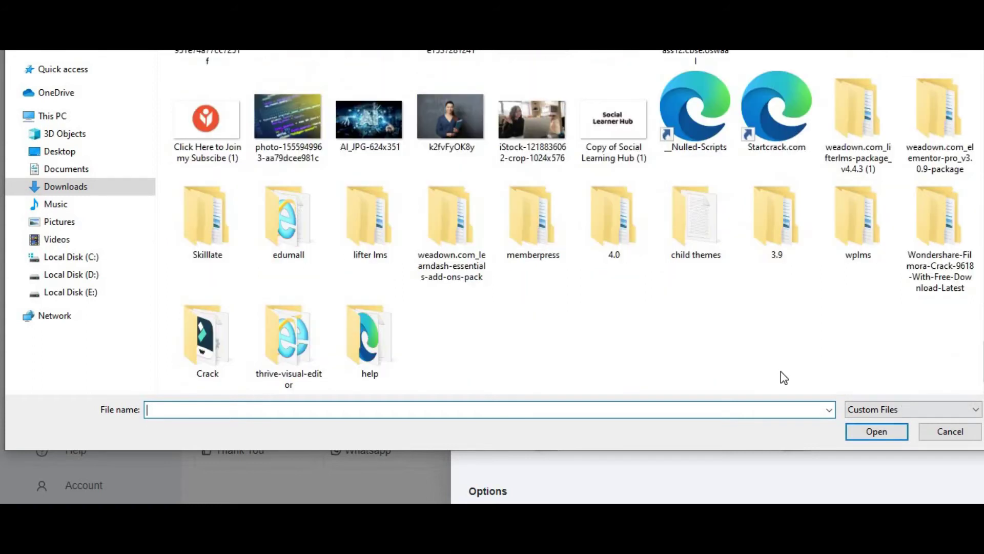
click(919, 406)
click(879, 434)
scroll(536, 226, down, 5)
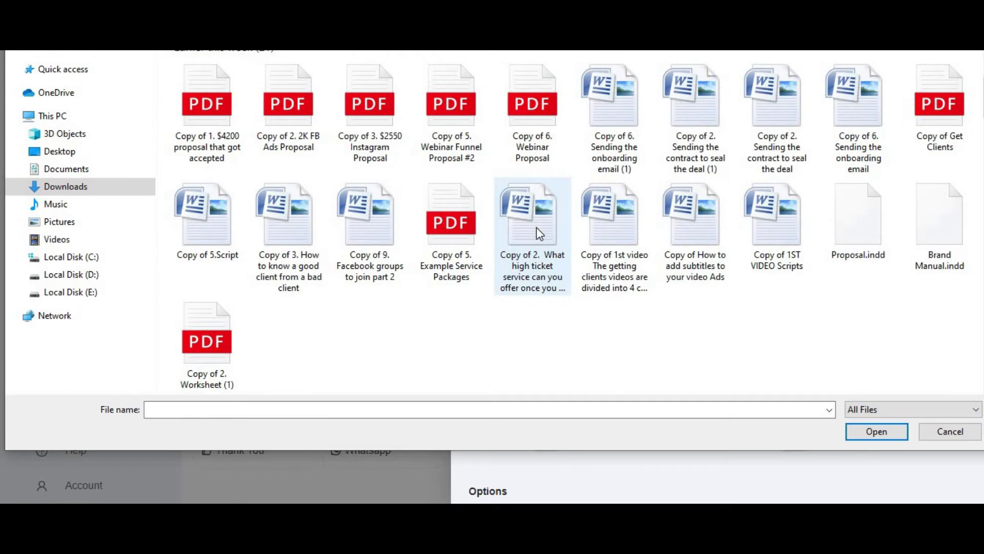
scroll(710, 292, down, 10)
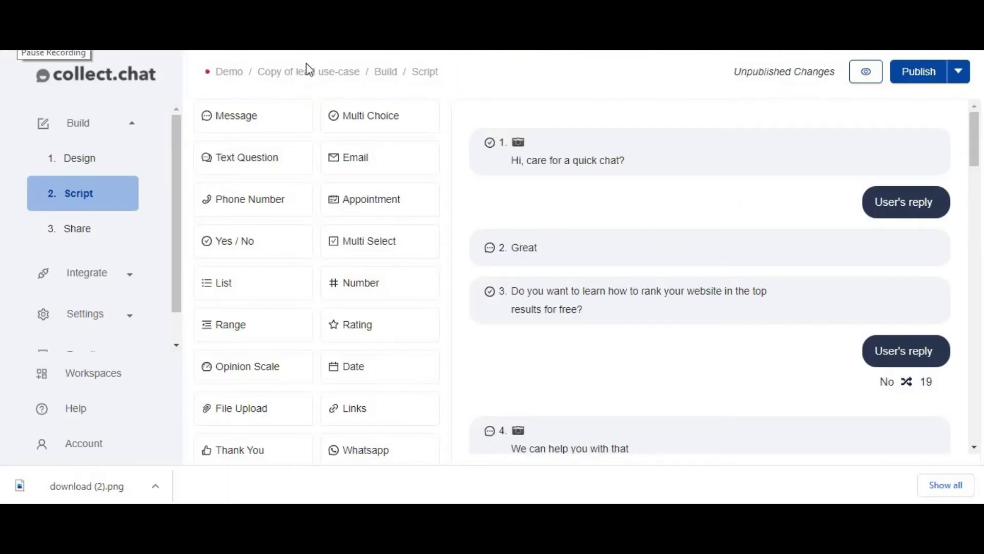
click(865, 145)
scroll(564, 205, down, 2)
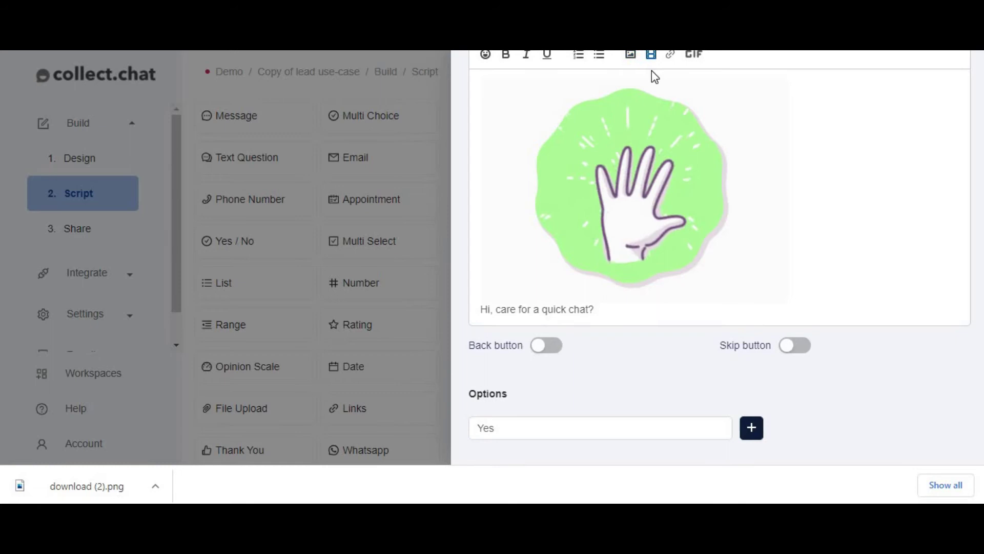
scroll(671, 113, up, 2)
click(696, 133)
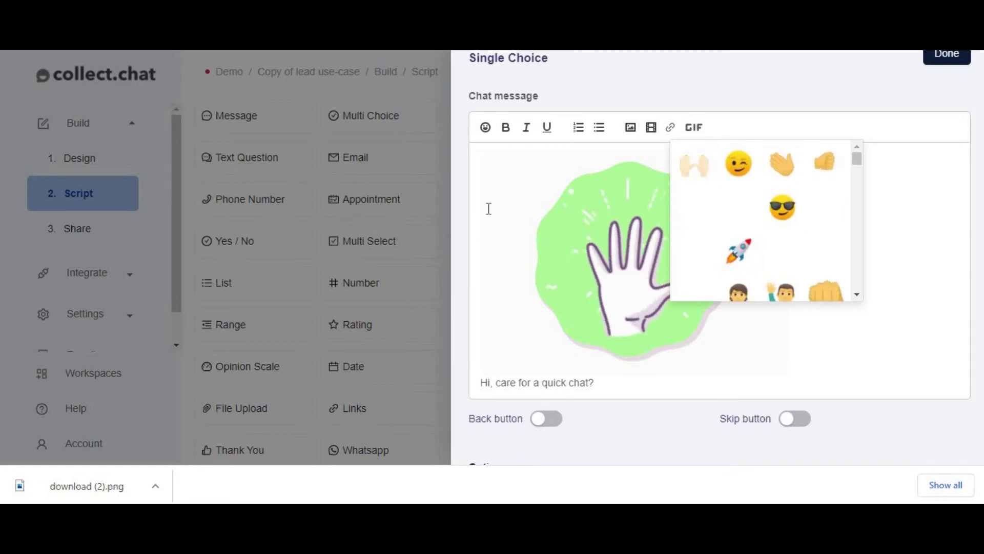
click(698, 130)
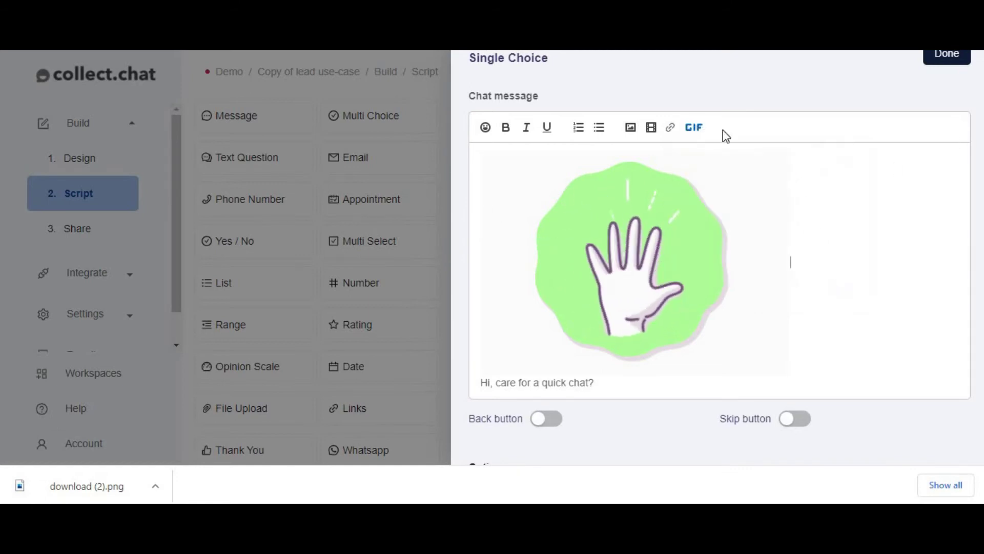
scroll(708, 358, down, 2)
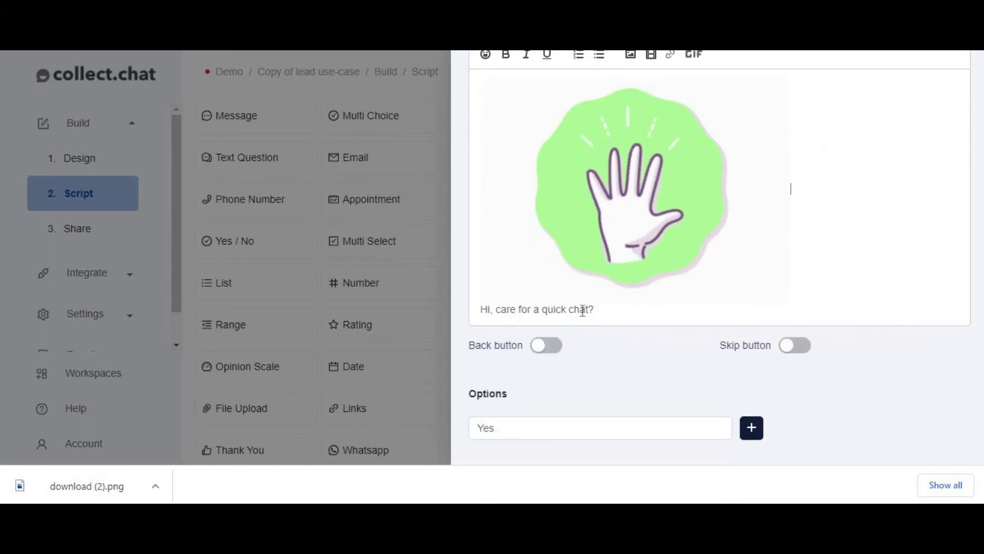
drag(477, 313, 649, 309)
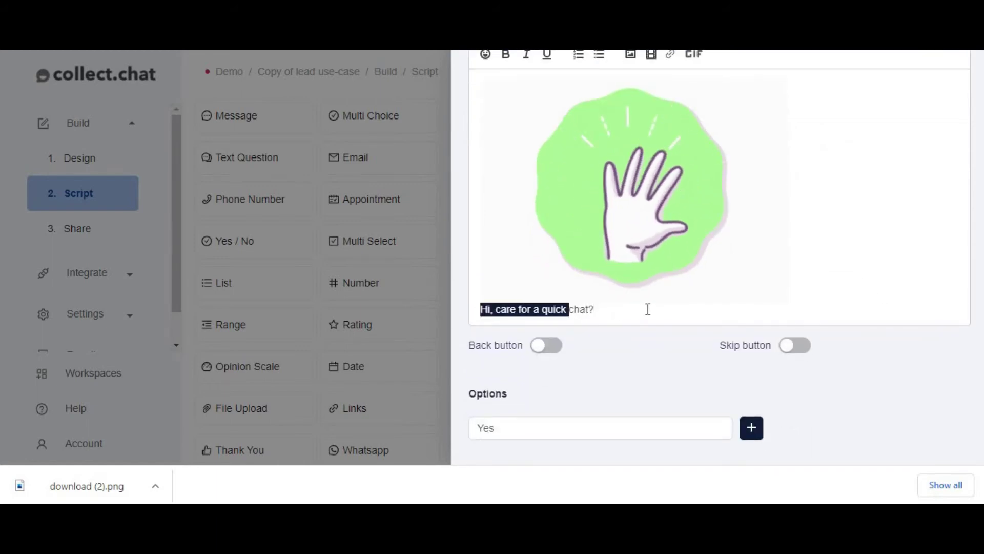
click(592, 310)
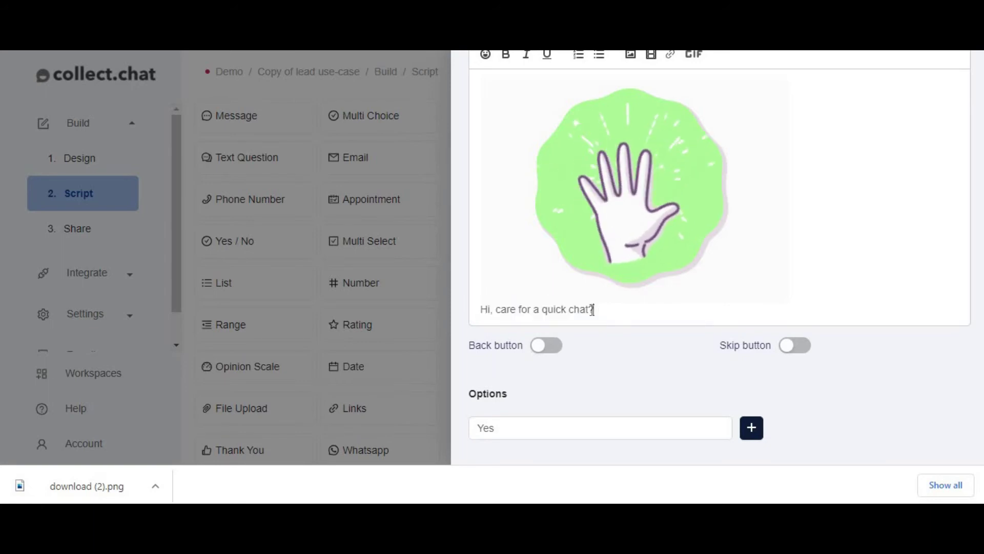
drag(502, 308, 502, 310)
click(608, 315)
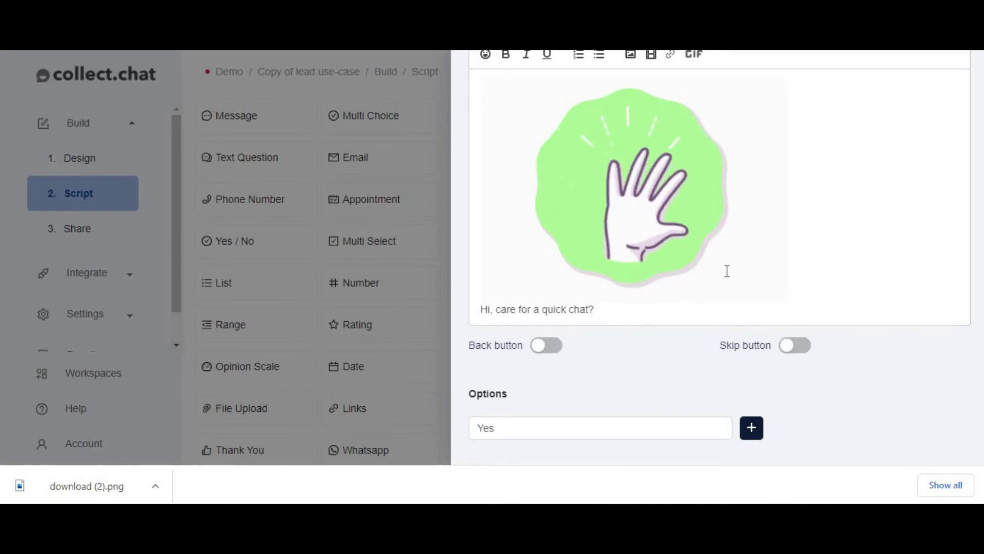
scroll(725, 236, up, 2)
click(944, 77)
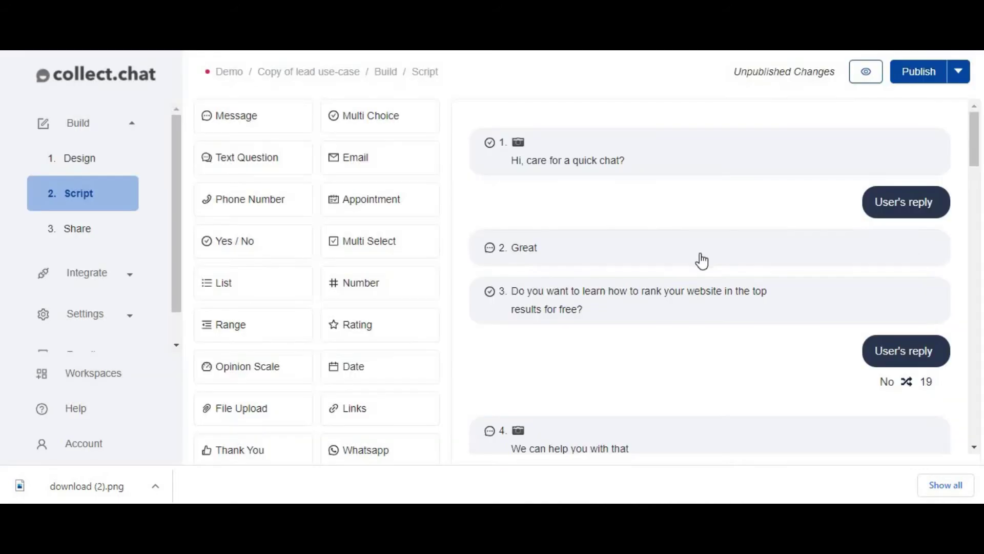
mouse_move(563, 265)
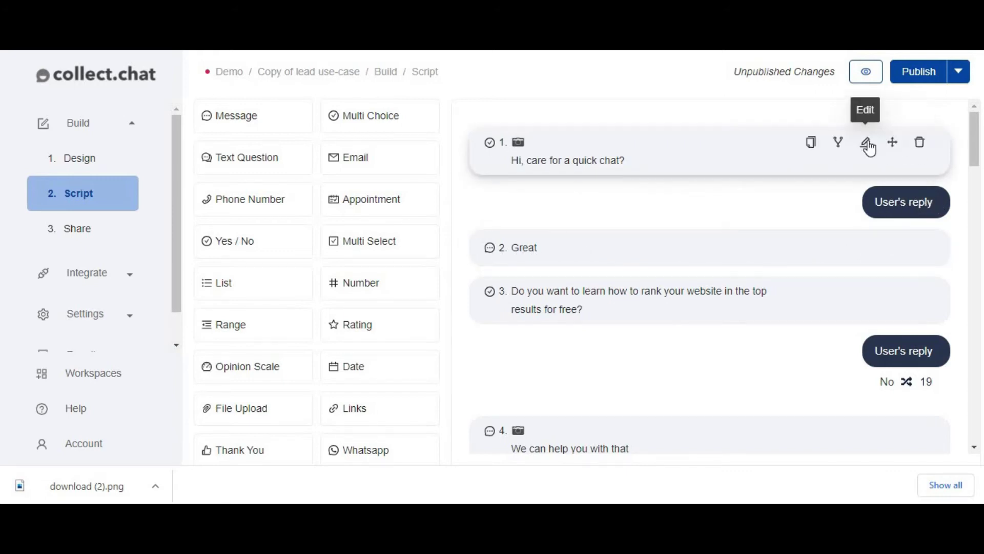
click(865, 142)
scroll(565, 413, down, 3)
click(514, 432)
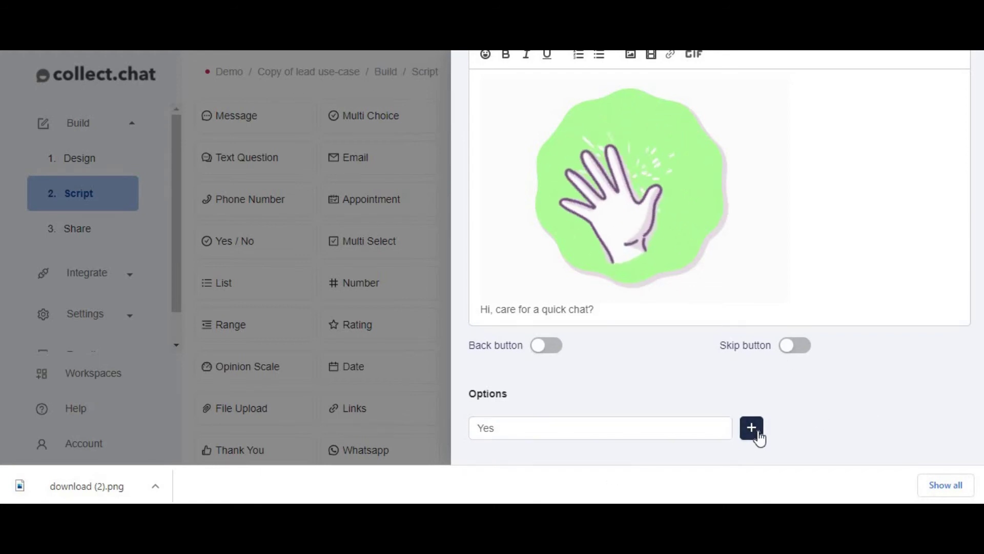
scroll(920, 169, up, 2)
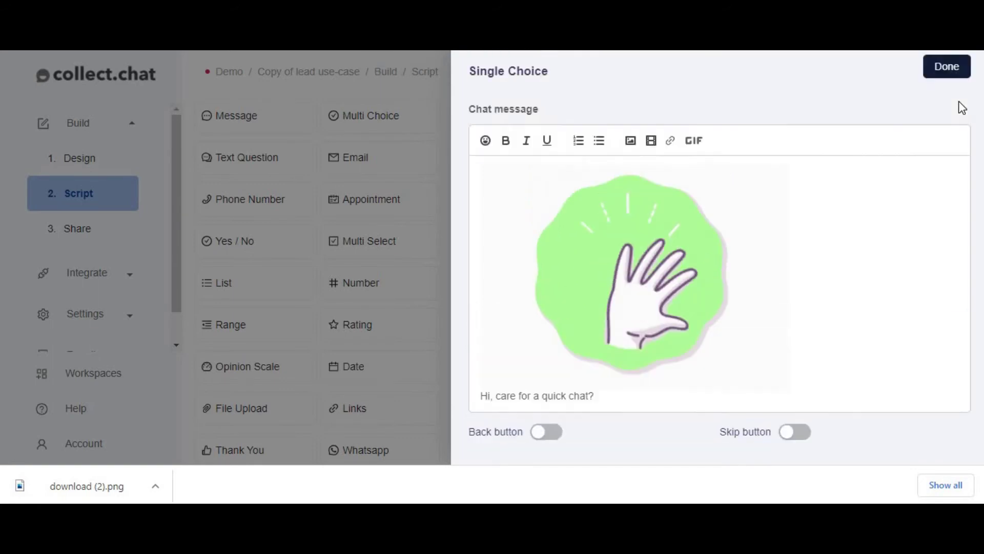
click(922, 84)
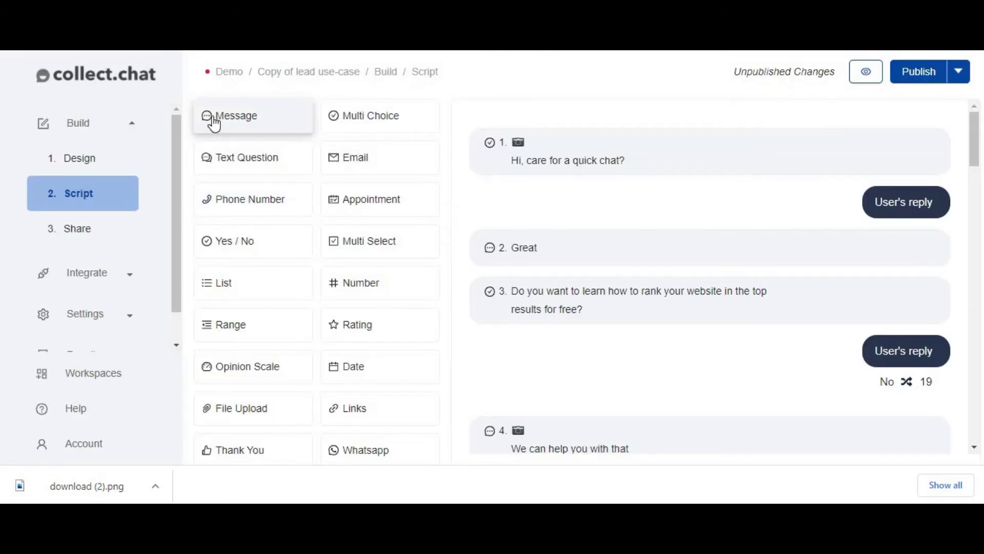
drag(371, 175, 556, 223)
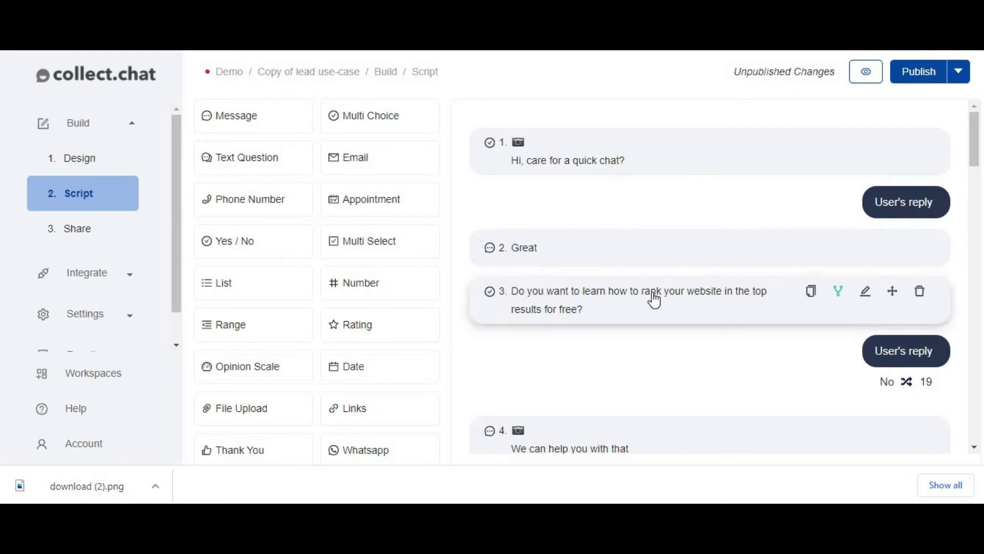
mouse_move(517, 268)
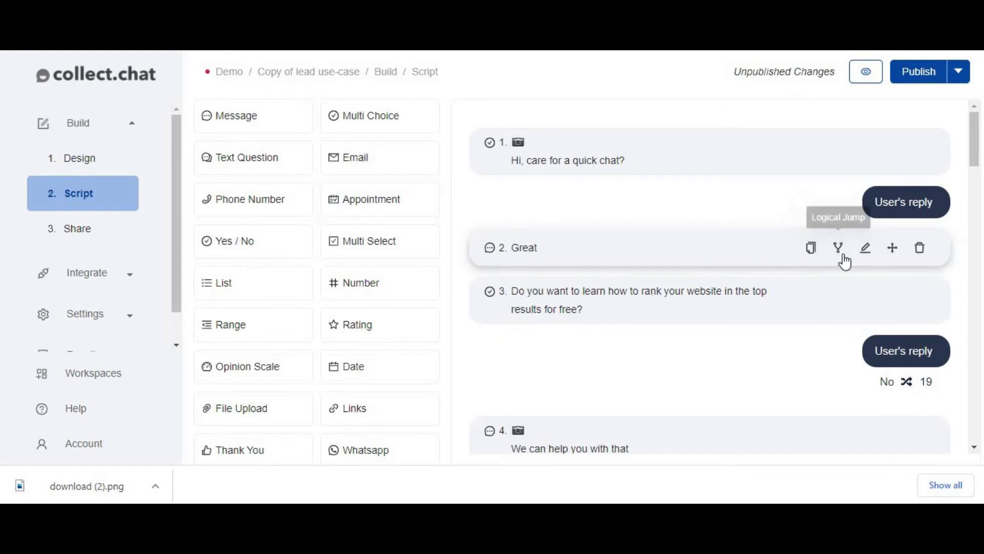
click(871, 250)
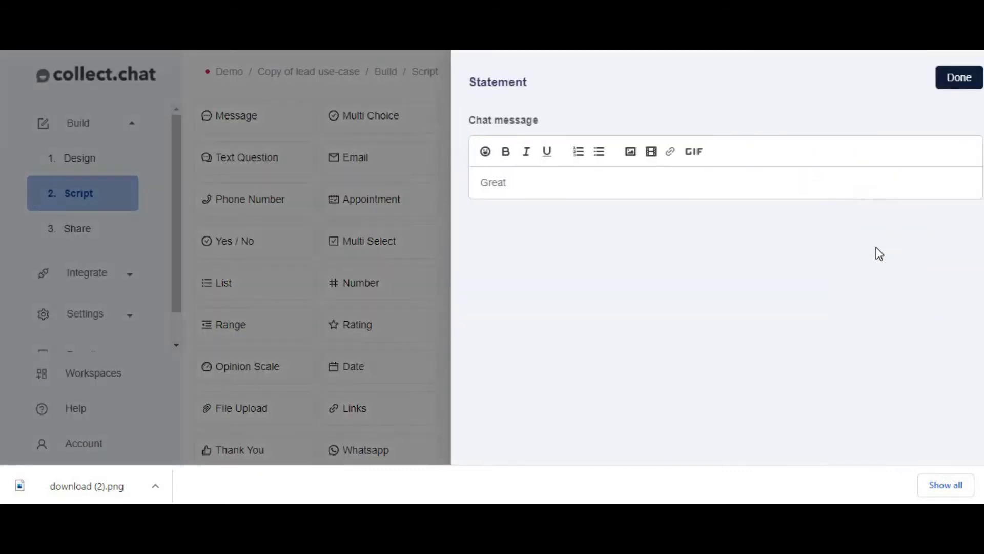
click(960, 78)
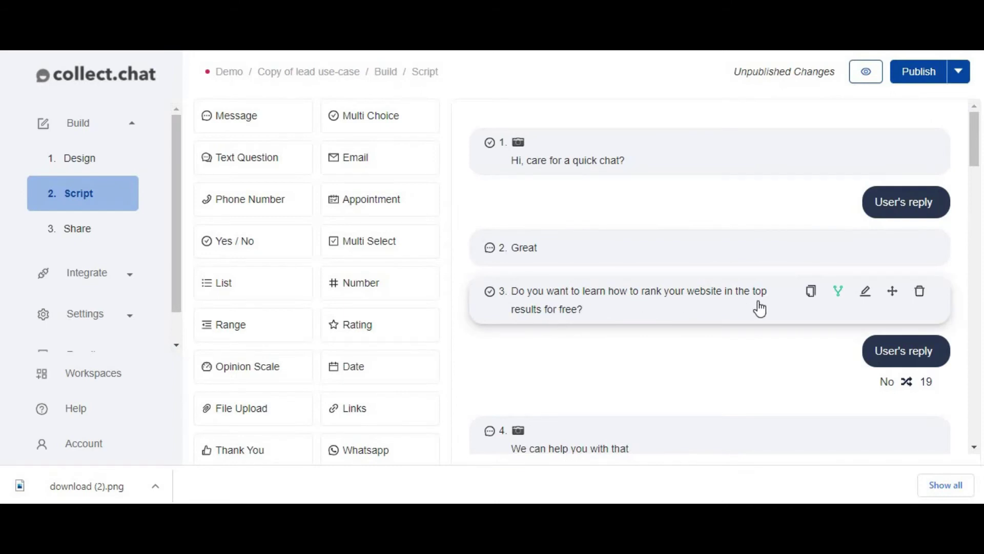
click(865, 293)
click(516, 307)
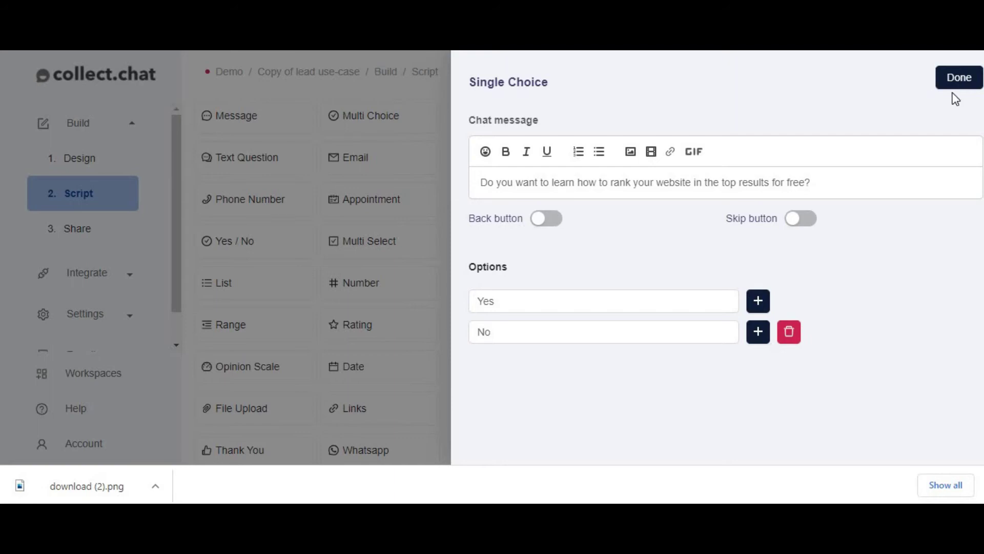
key(Escape)
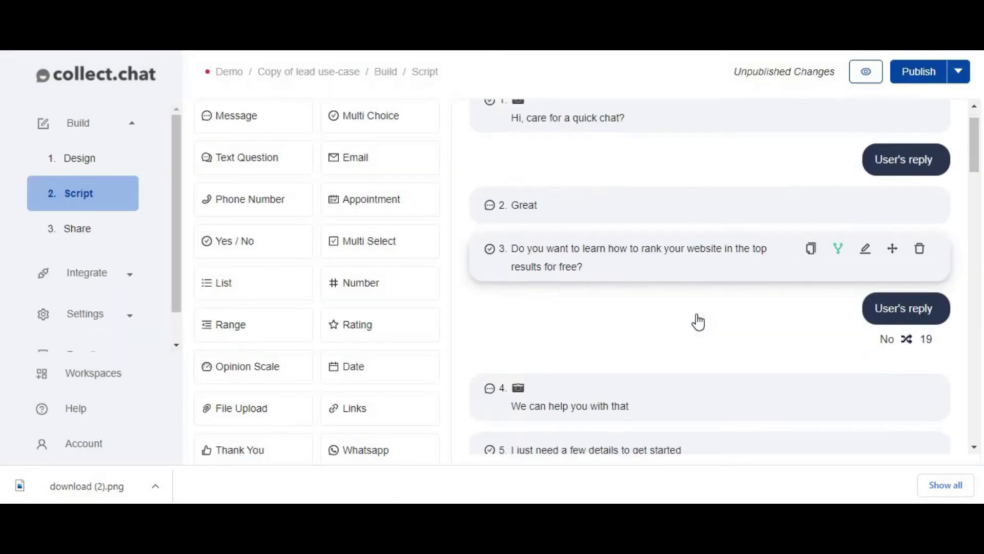
- Open message 4 and insert the download (2) lightbulb image into it
scroll(696, 323, down, 3)
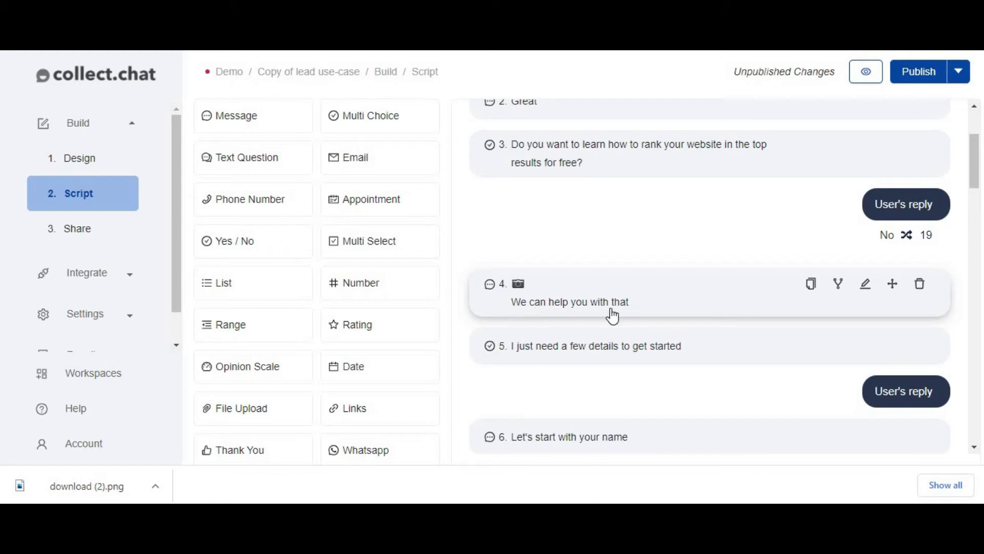
click(866, 289)
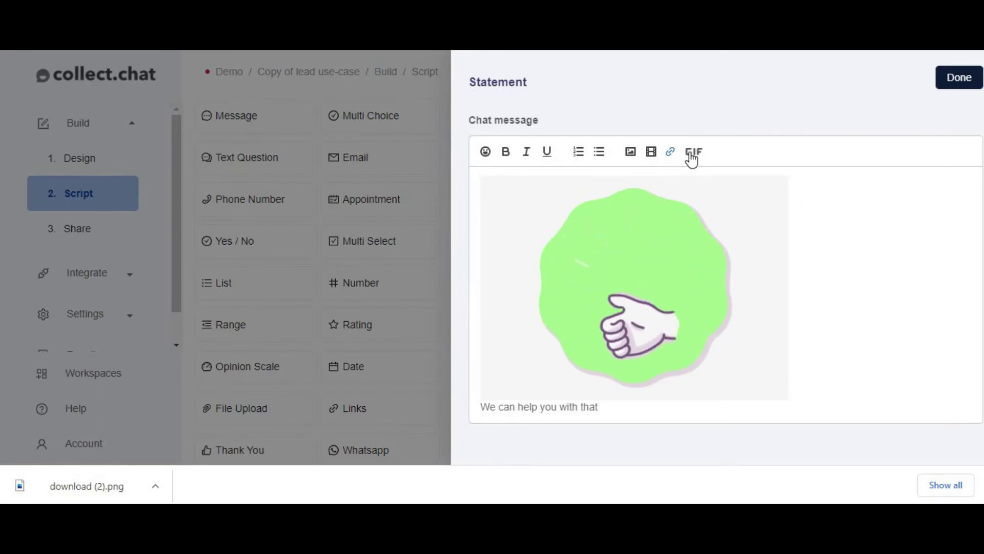
click(632, 154)
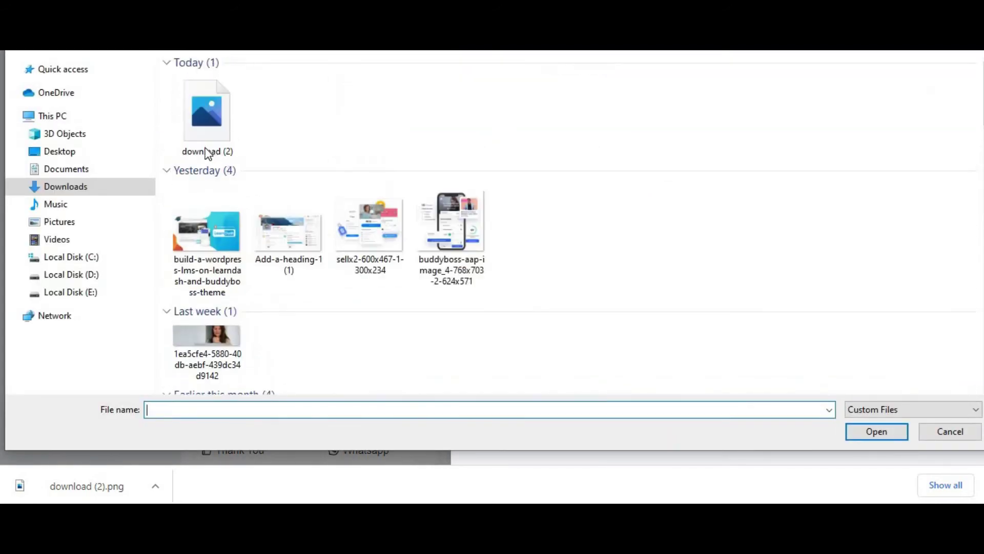
click(208, 153)
click(875, 434)
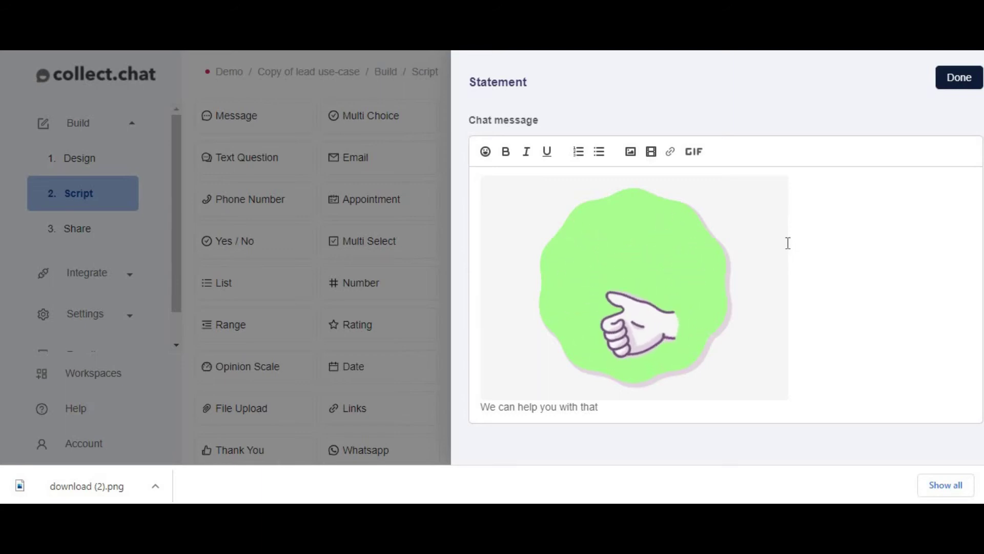
- Remove the thumbs-up GIF, place 'We can help you with that' below the image, and save
click(482, 409)
key(BackSpace)
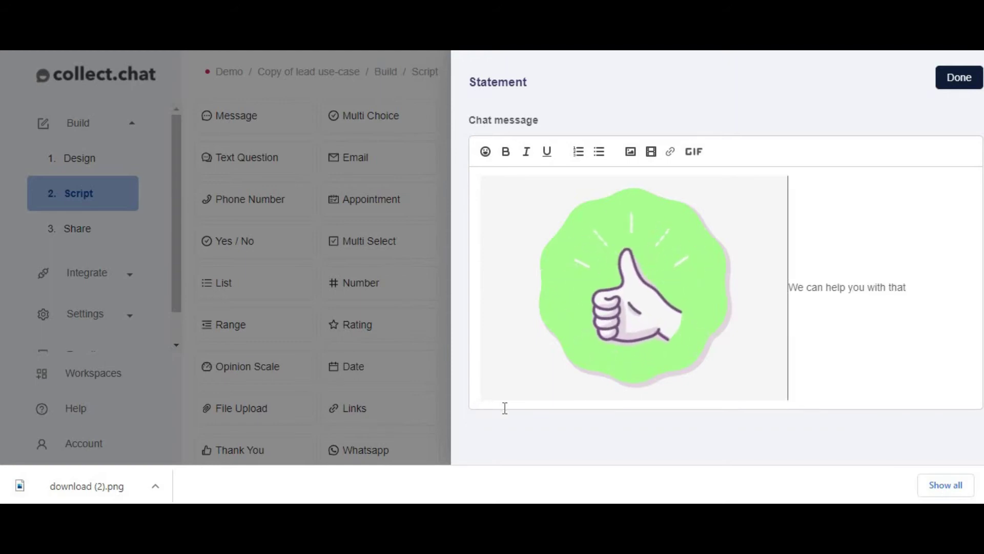
key(BackSpace)
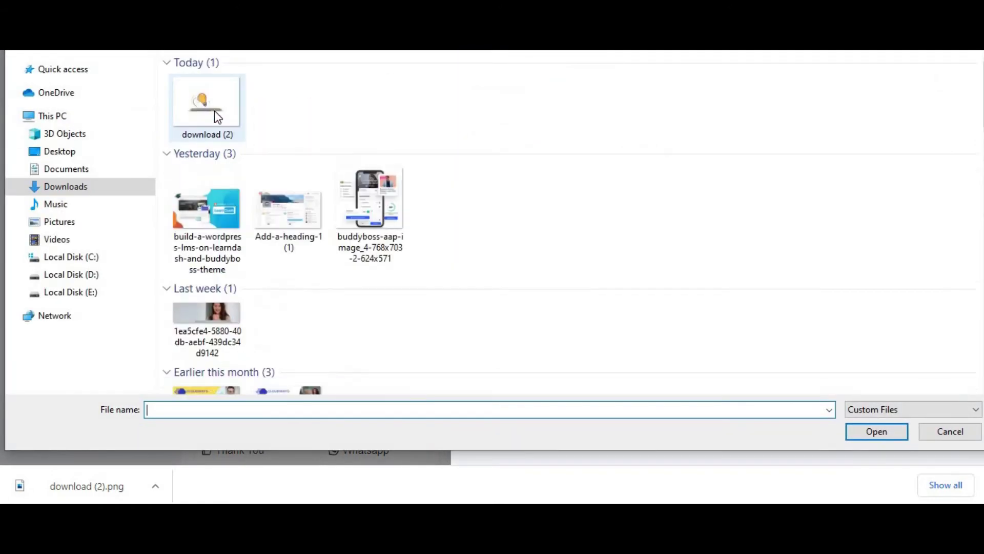
click(217, 117)
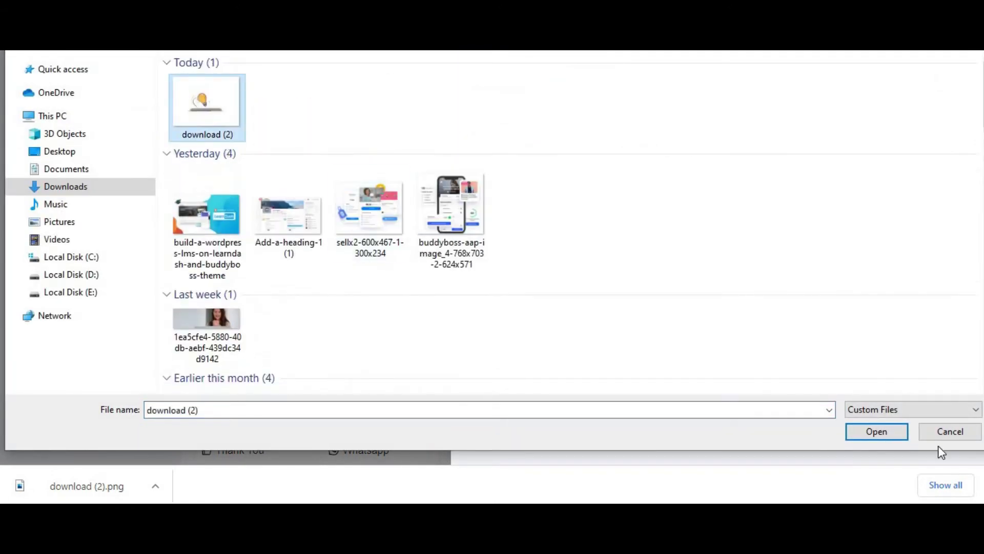
click(882, 433)
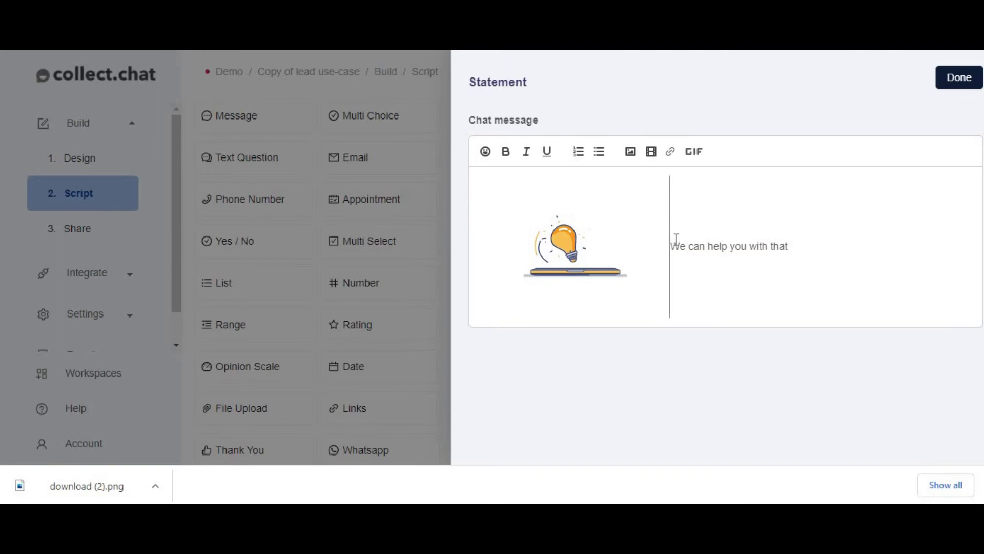
key(Return)
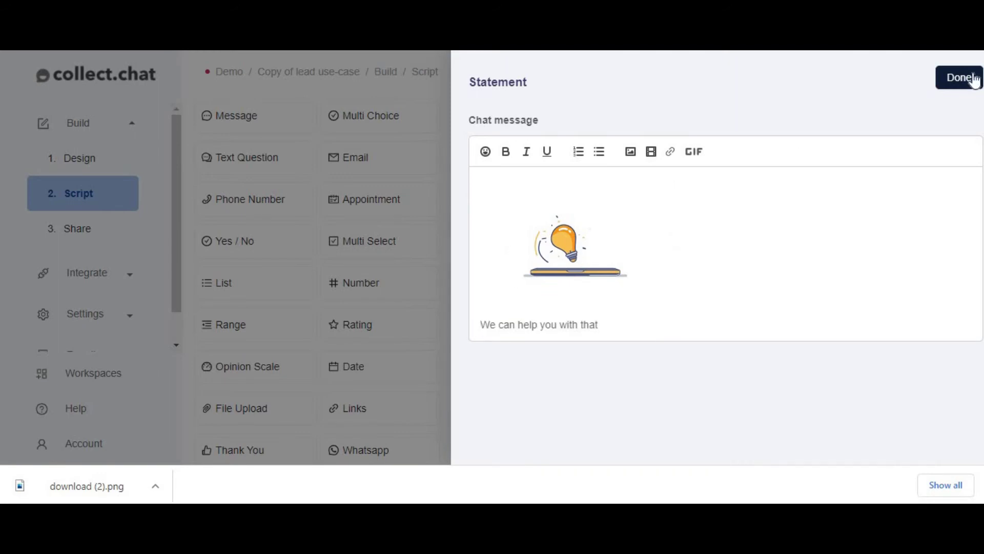
click(961, 90)
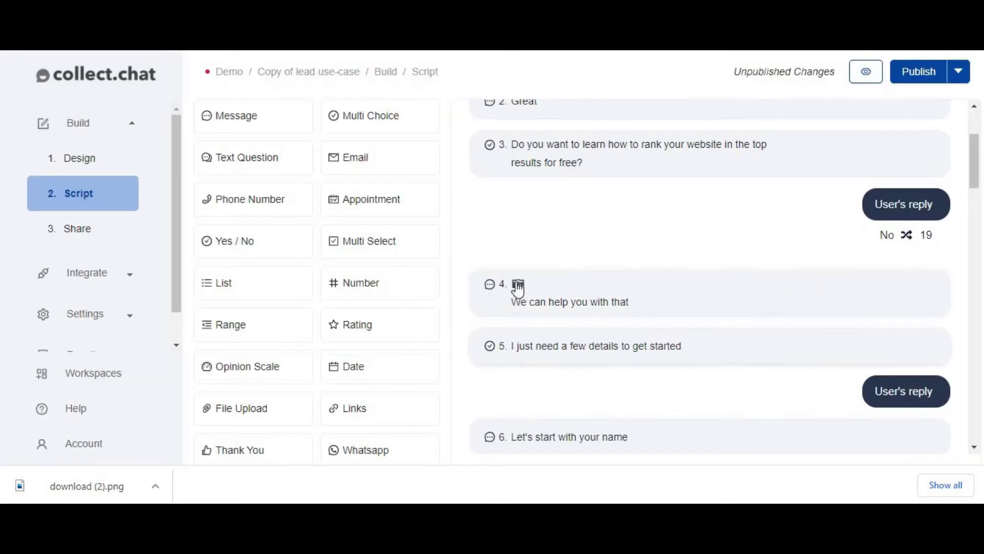
scroll(771, 343, down, 2)
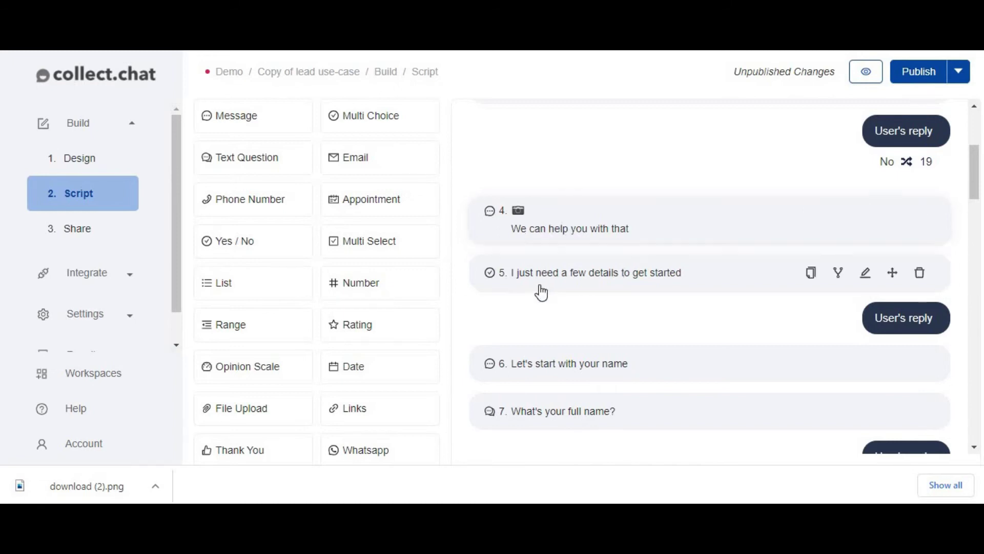
scroll(658, 281, down, 15)
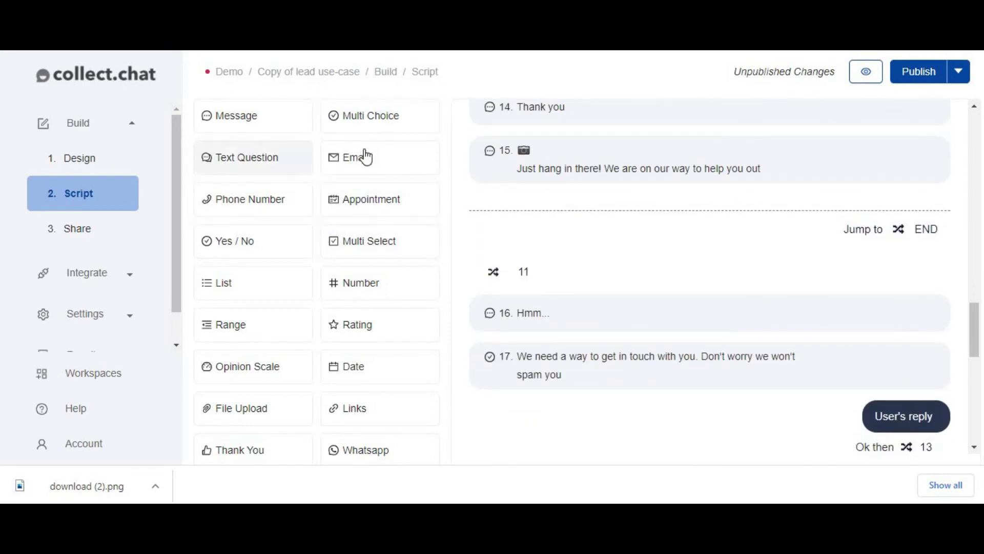
scroll(625, 292, up, 5)
scroll(637, 313, up, 8)
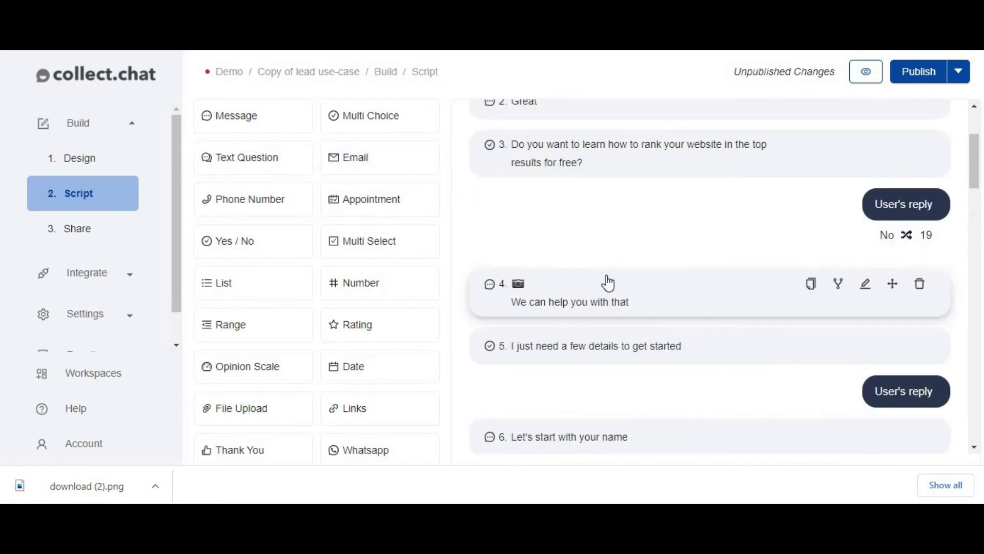
scroll(607, 281, up, 3)
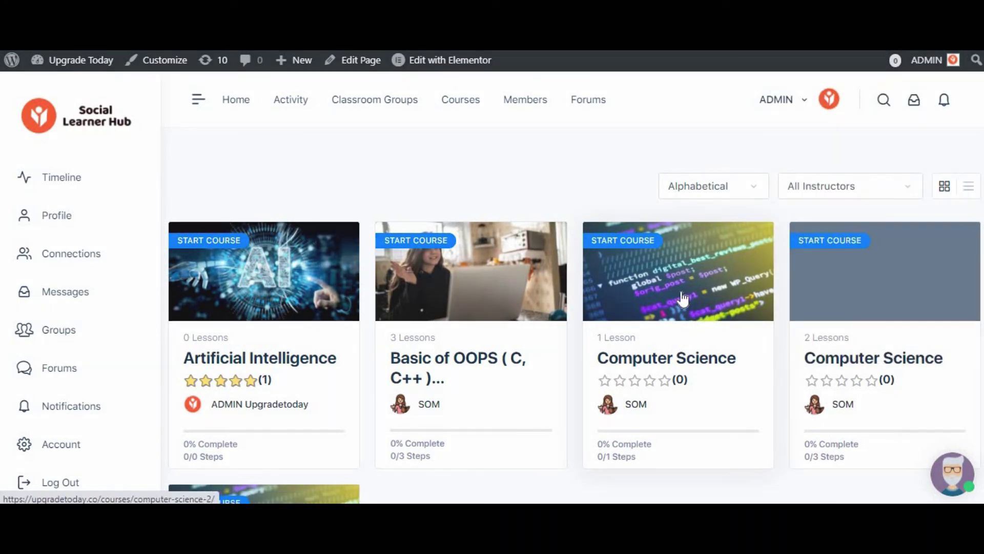
- Sign in from the Computer Science course, then open and close the chat widget
click(684, 299)
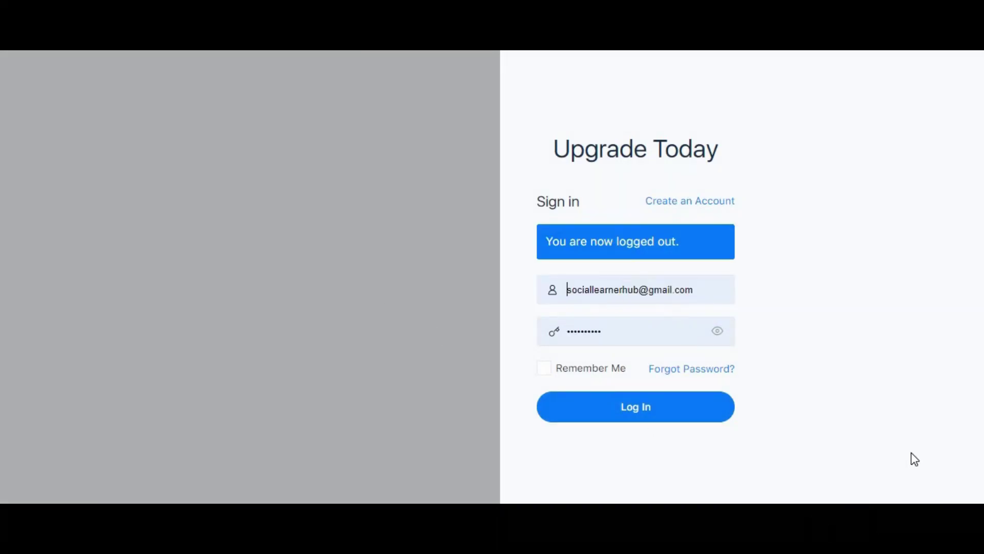
click(656, 414)
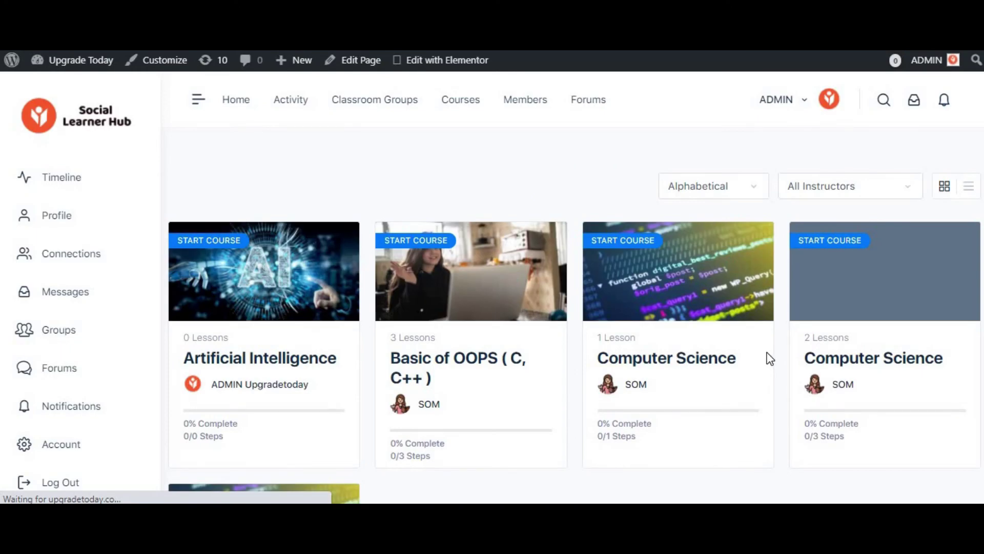
scroll(687, 356, down, 5)
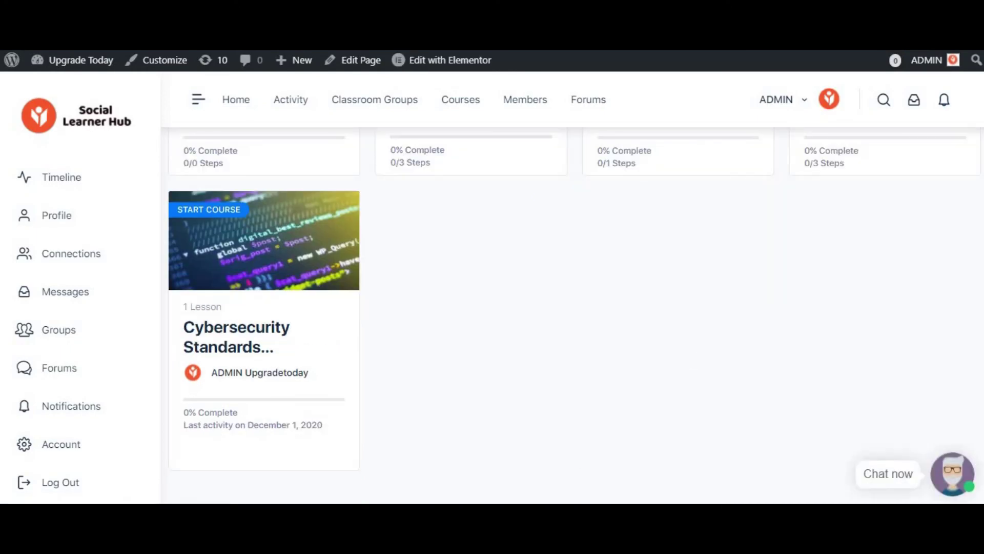
click(952, 483)
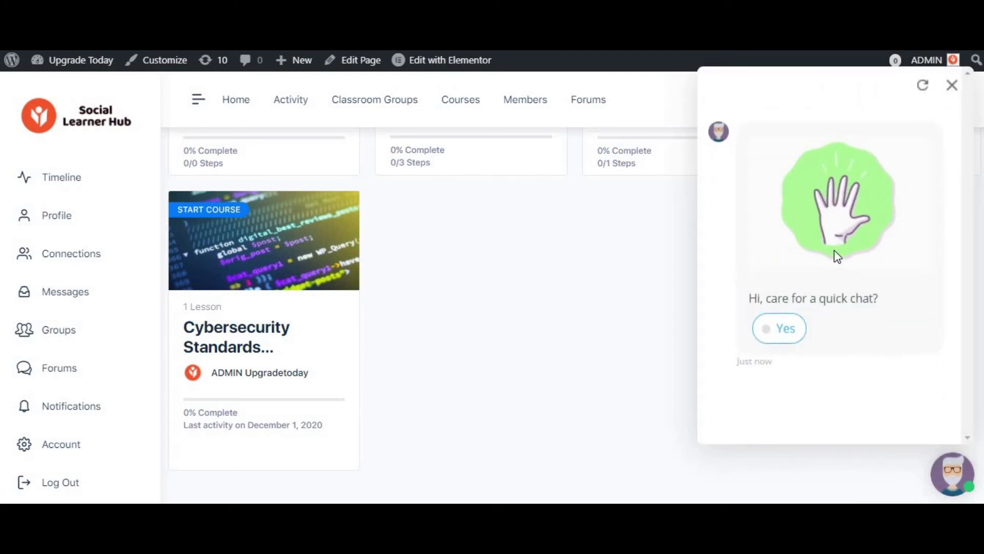
scroll(829, 271, up, 5)
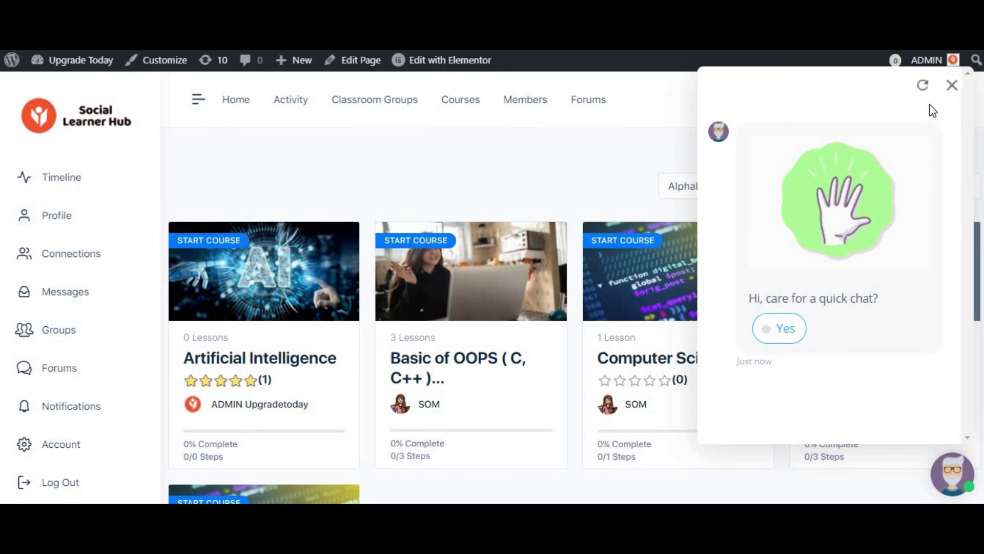
click(954, 87)
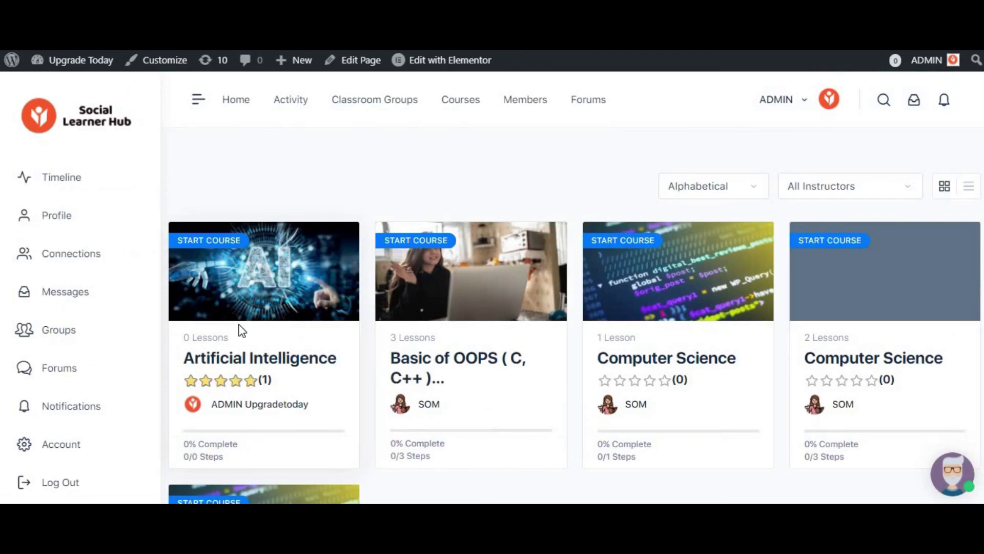
- Open the Artificial Intelligence course and start it
scroll(242, 331, down, 3)
click(428, 233)
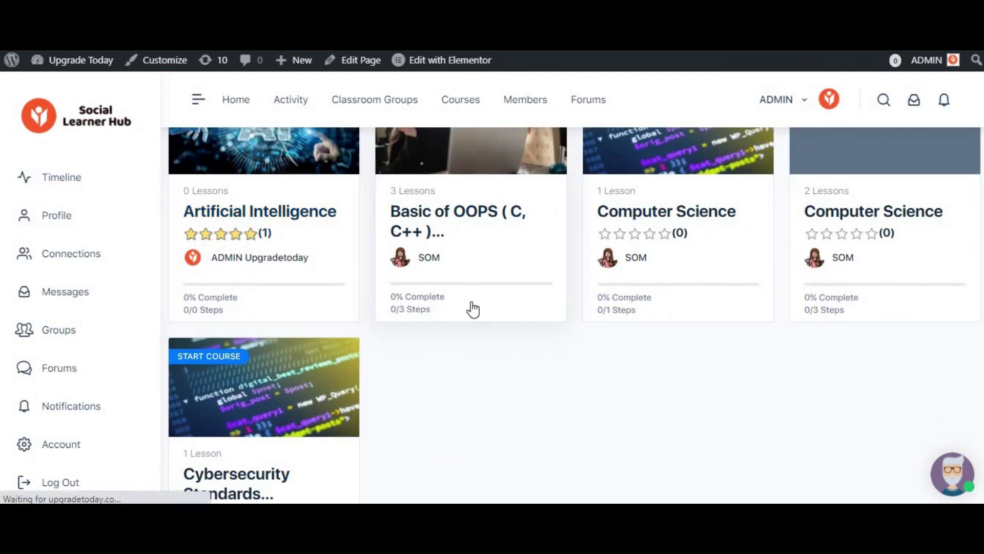
scroll(473, 309, up, 3)
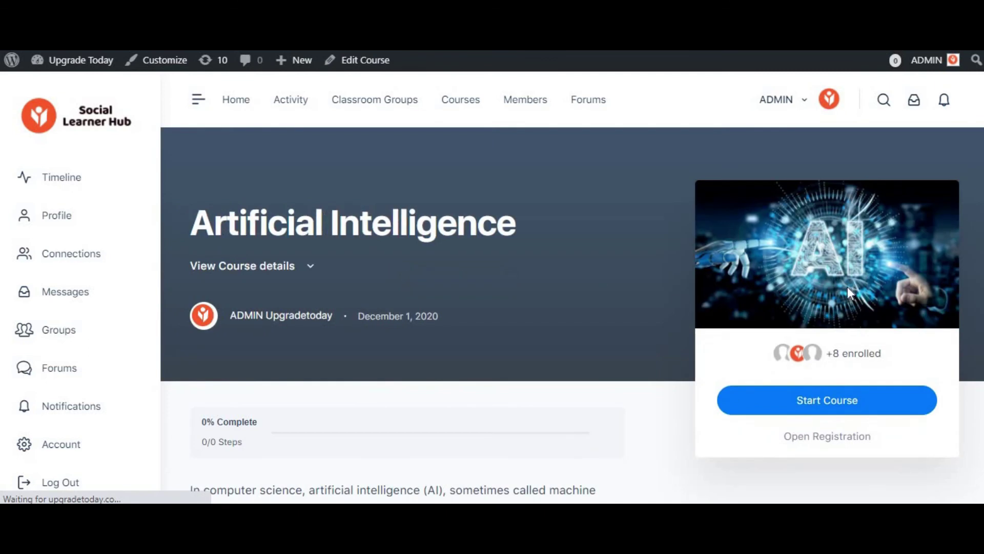
scroll(818, 315, down, 3)
scroll(817, 311, down, 4)
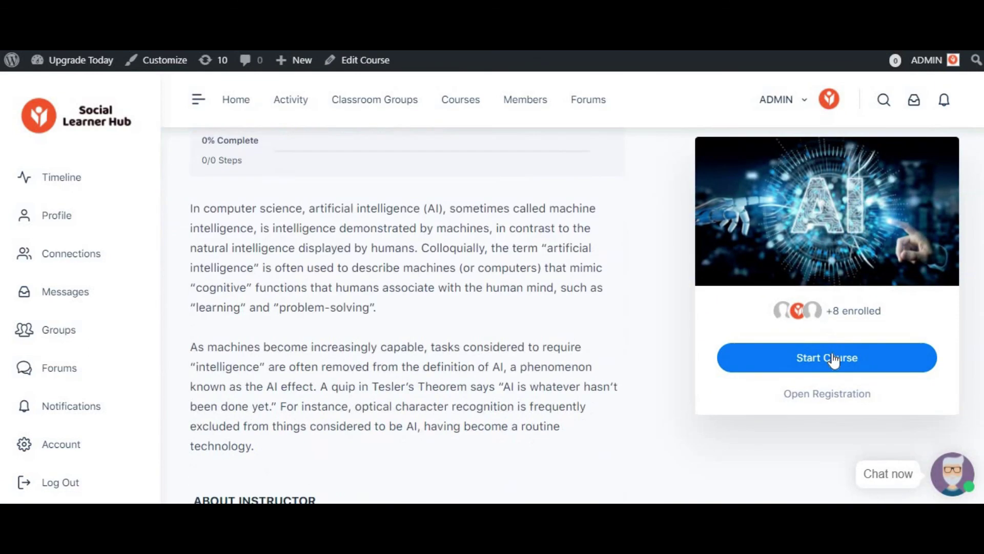
click(834, 358)
scroll(470, 287, up, 1)
scroll(476, 288, up, 3)
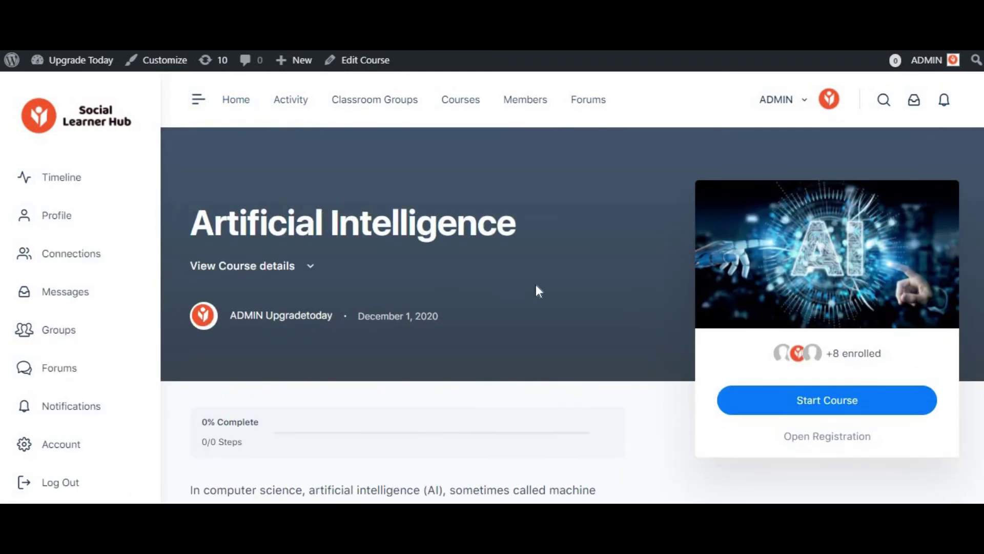
scroll(542, 290, down, 10)
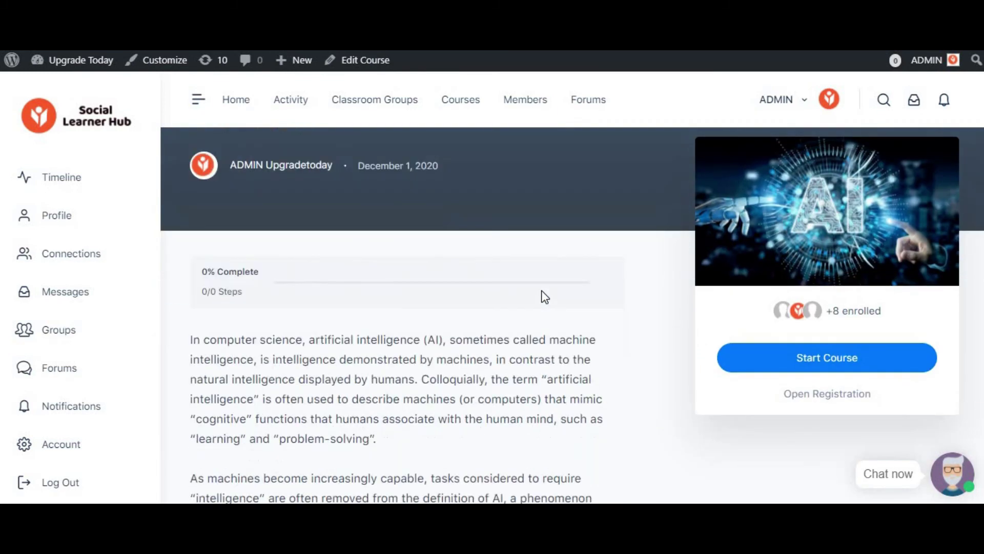
scroll(541, 291, down, 4)
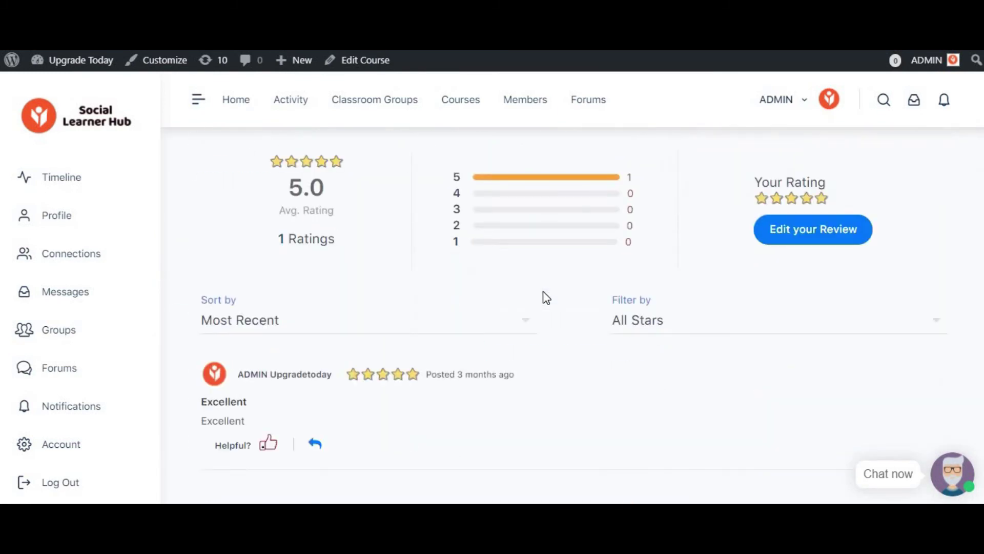
scroll(543, 291, down, 2)
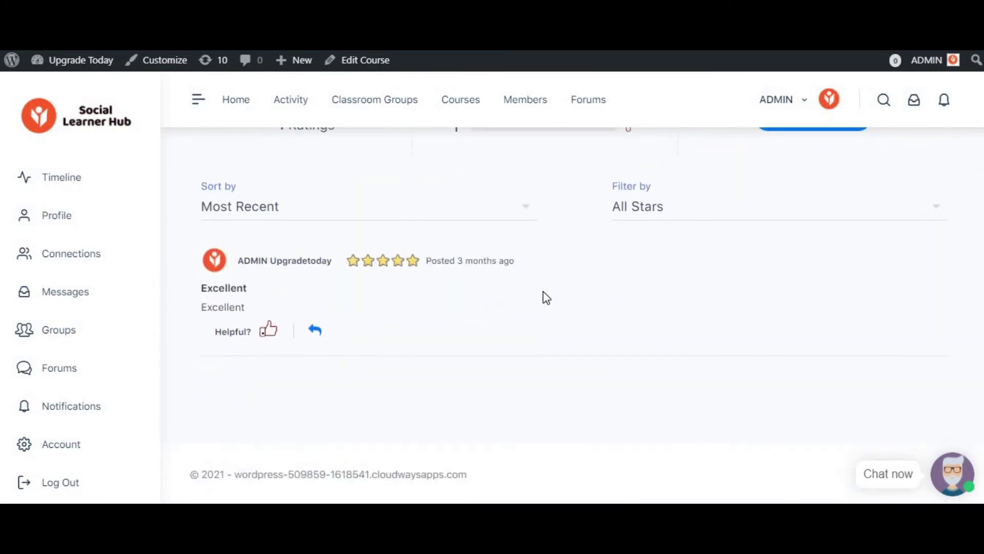
scroll(543, 291, up, 4)
scroll(544, 292, up, 5)
click(836, 362)
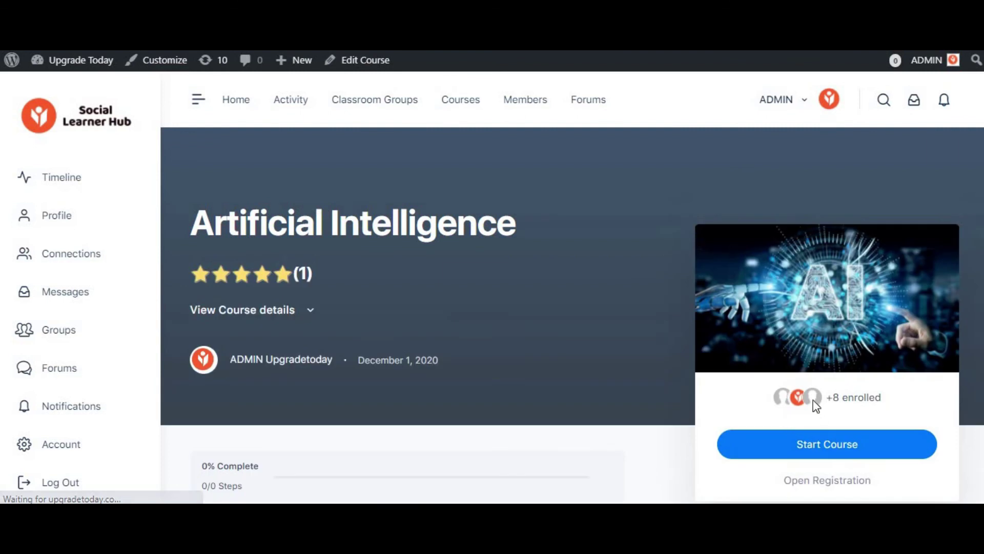
- Go to the admin profile's Connections page from the sidebar
scroll(693, 241, down, 5)
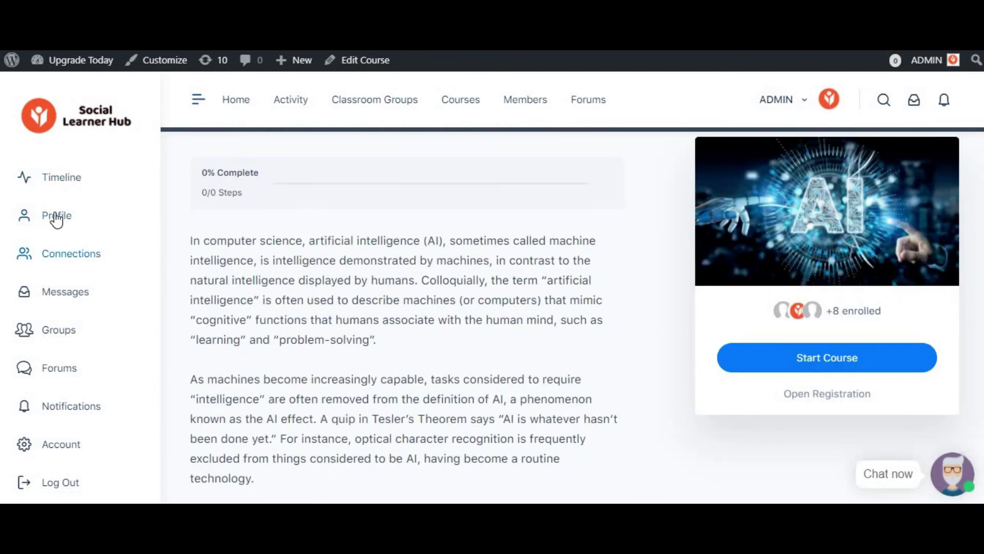
click(68, 297)
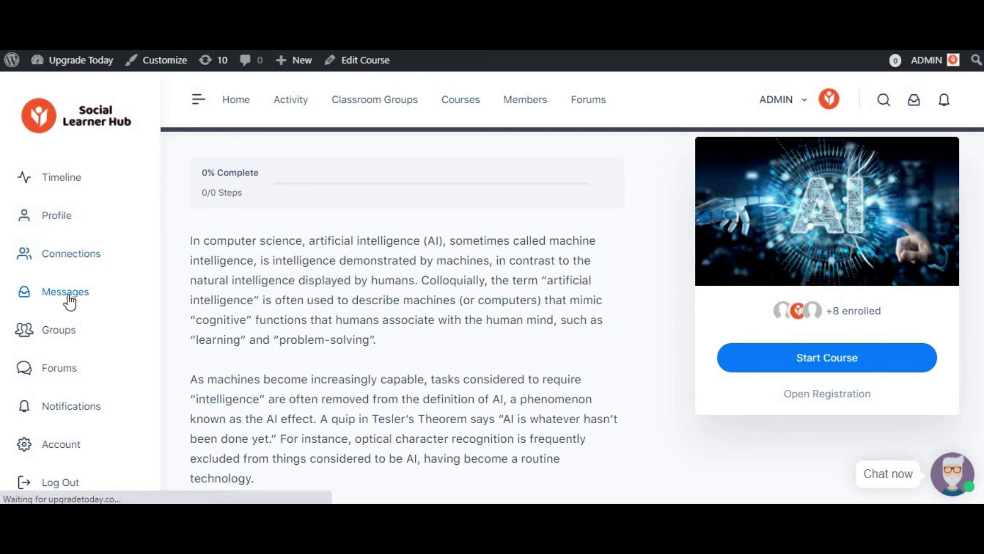
click(77, 378)
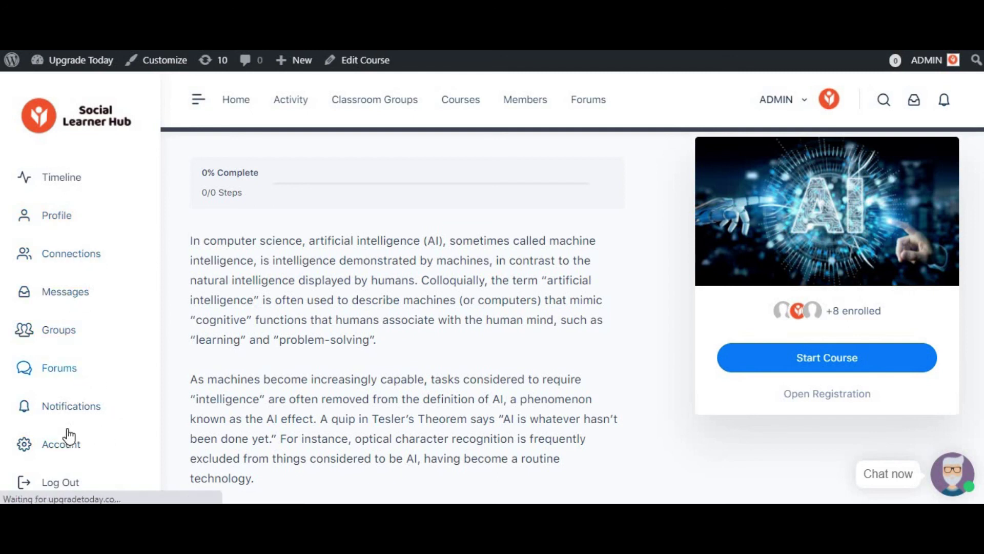
scroll(641, 267, down, 2)
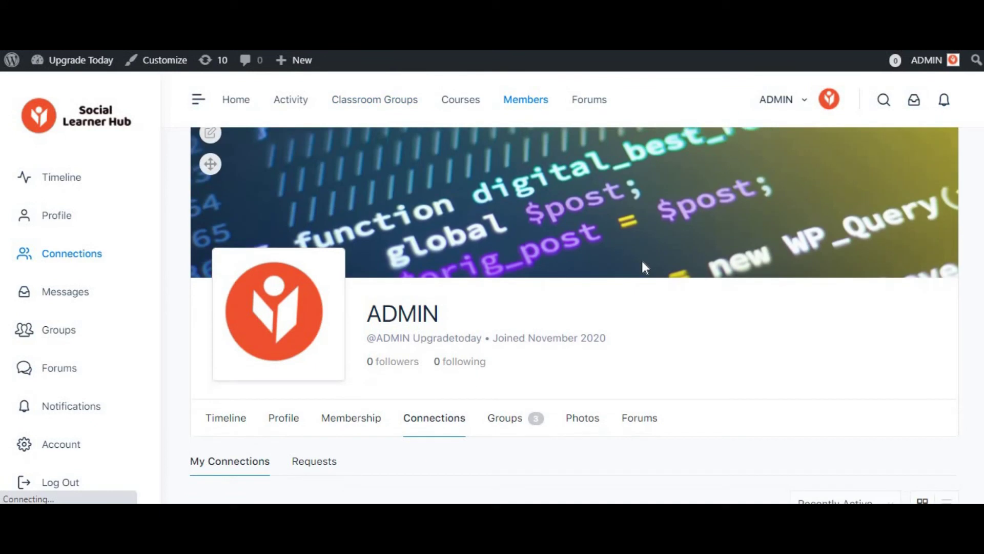
- Return to the Courses page, browse the five-course grid, and open the chat greeting
scroll(598, 258, up, 3)
scroll(550, 359, down, 3)
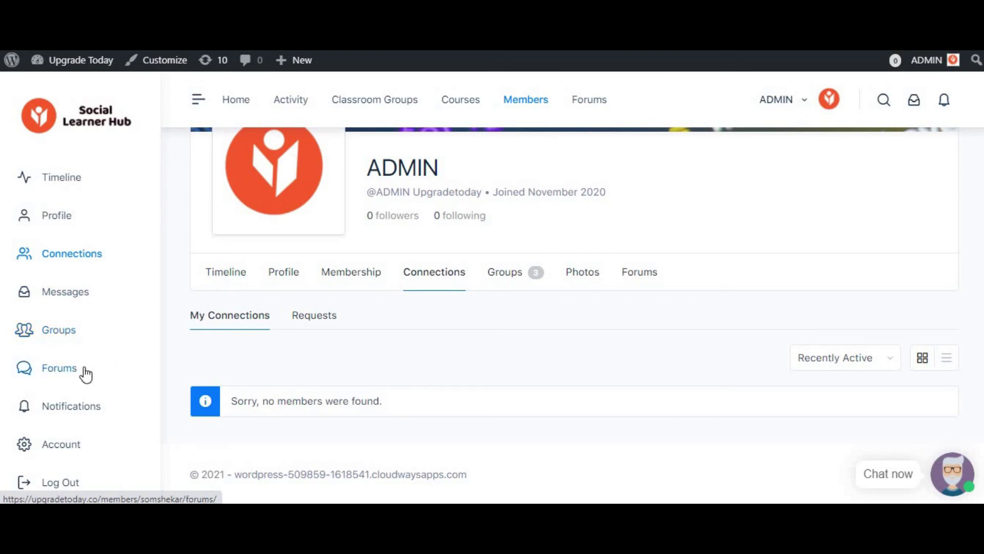
click(73, 390)
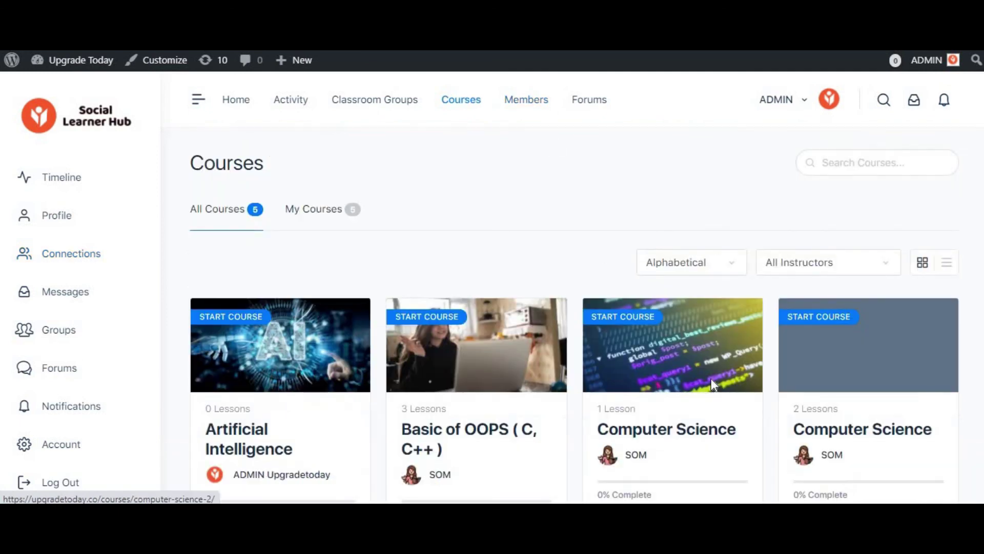
scroll(712, 378, down, 4)
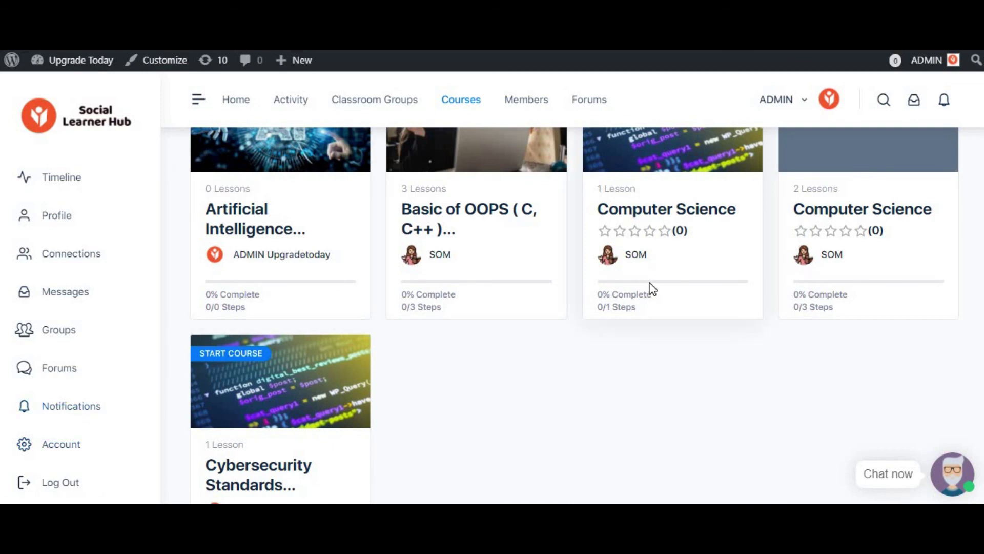
scroll(743, 308, up, 4)
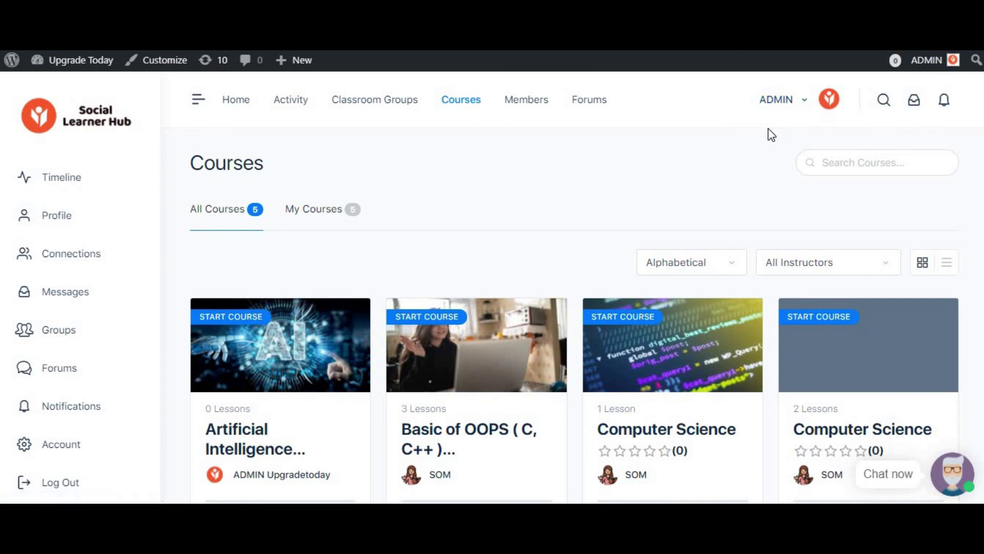
scroll(477, 253, down, 3)
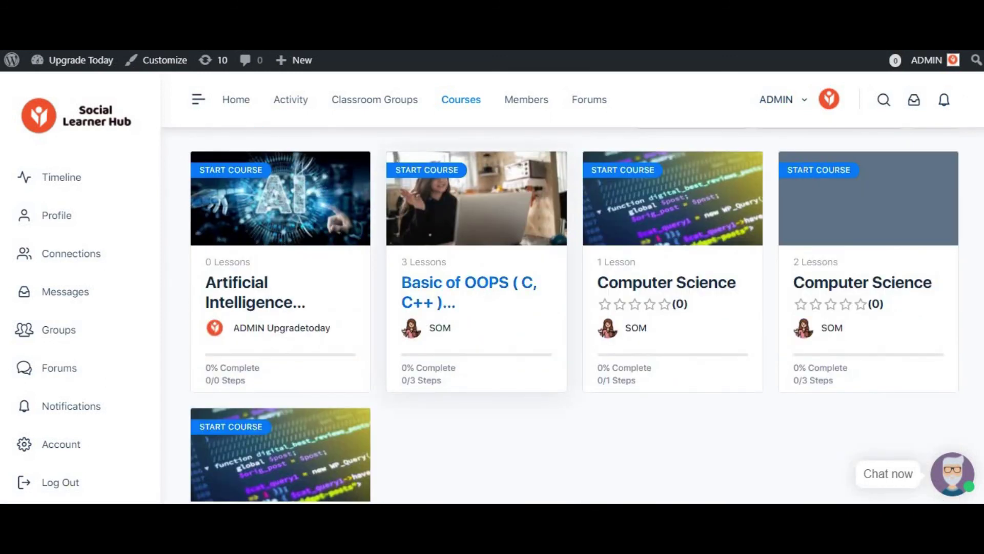
click(963, 479)
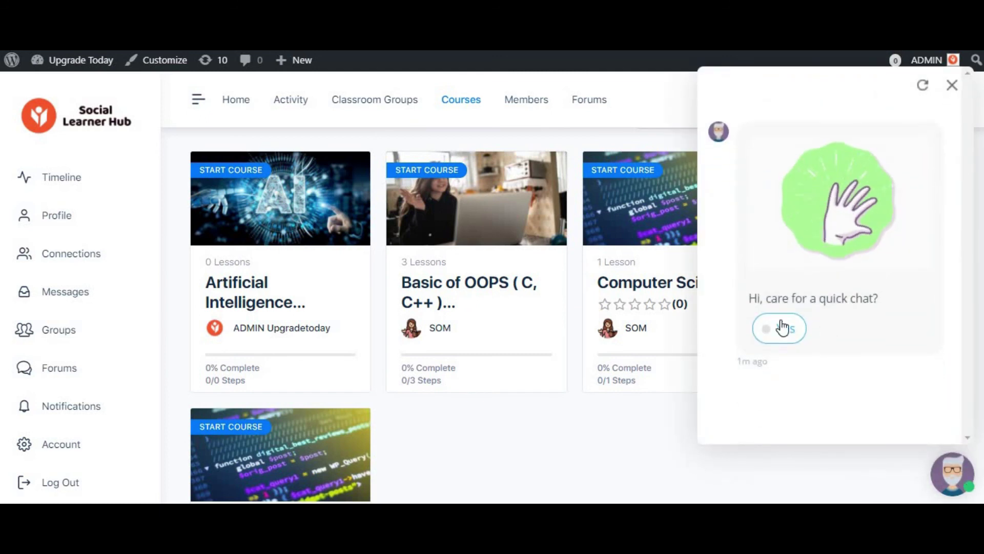
- Answer Yes in the Courses page chatbot, reopen it to see the ranking question, then close it
click(780, 327)
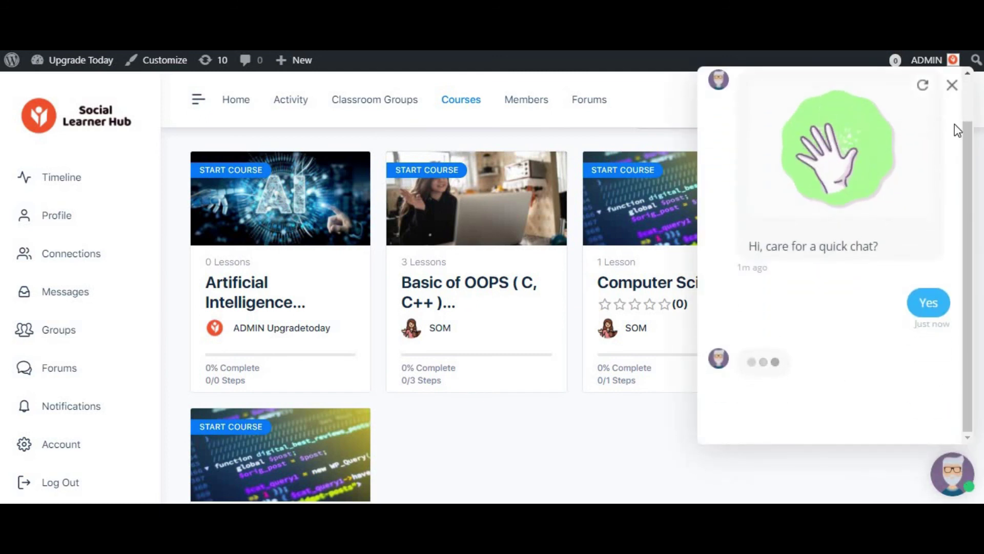
click(952, 85)
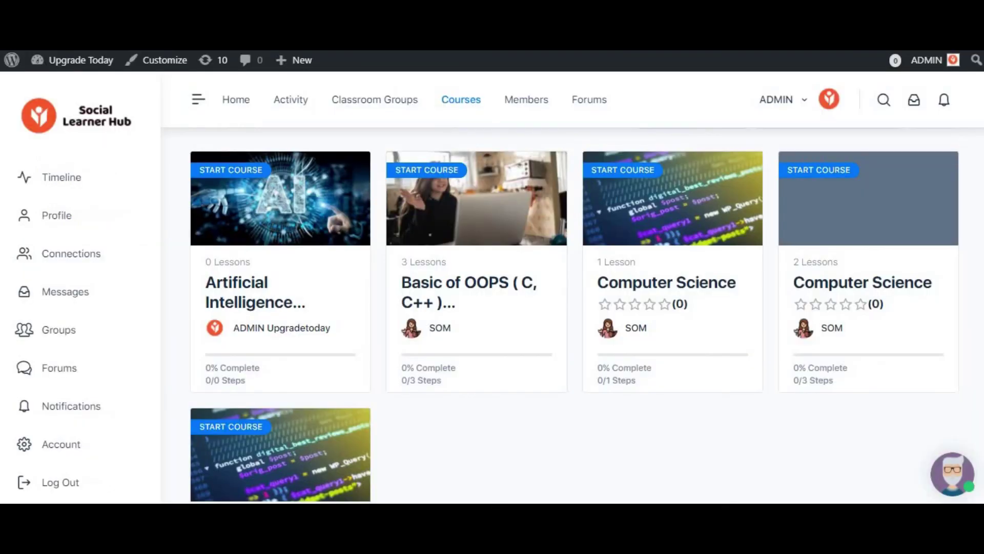
click(950, 477)
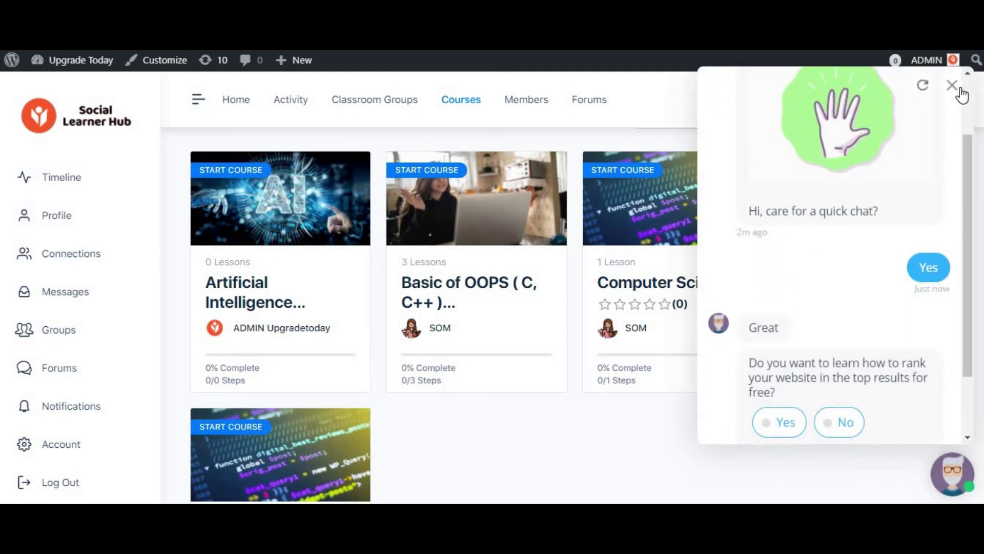
click(953, 86)
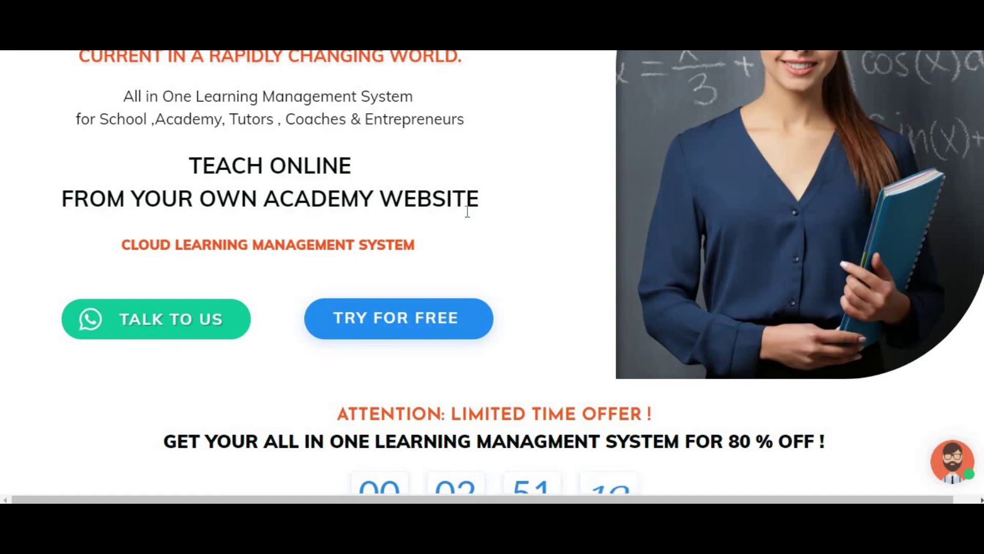
scroll(467, 211, up, 4)
scroll(468, 220, down, 7)
scroll(471, 219, up, 6)
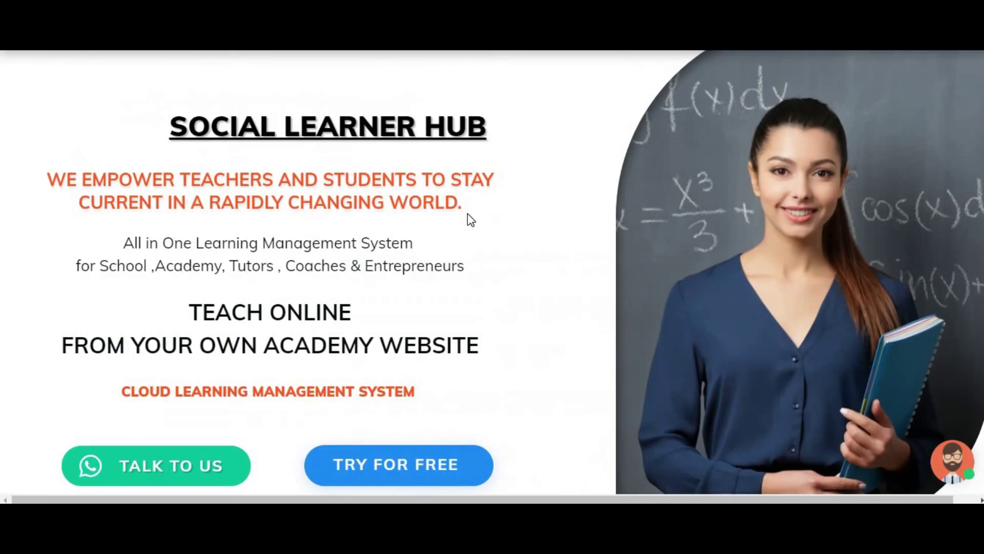
scroll(386, 202, down, 9)
scroll(439, 207, up, 3)
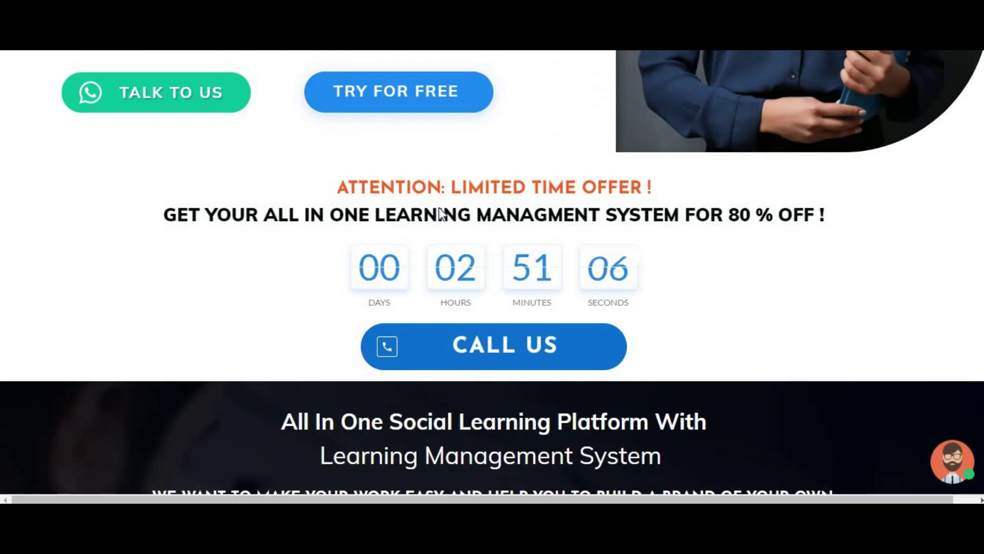
scroll(439, 207, down, 6)
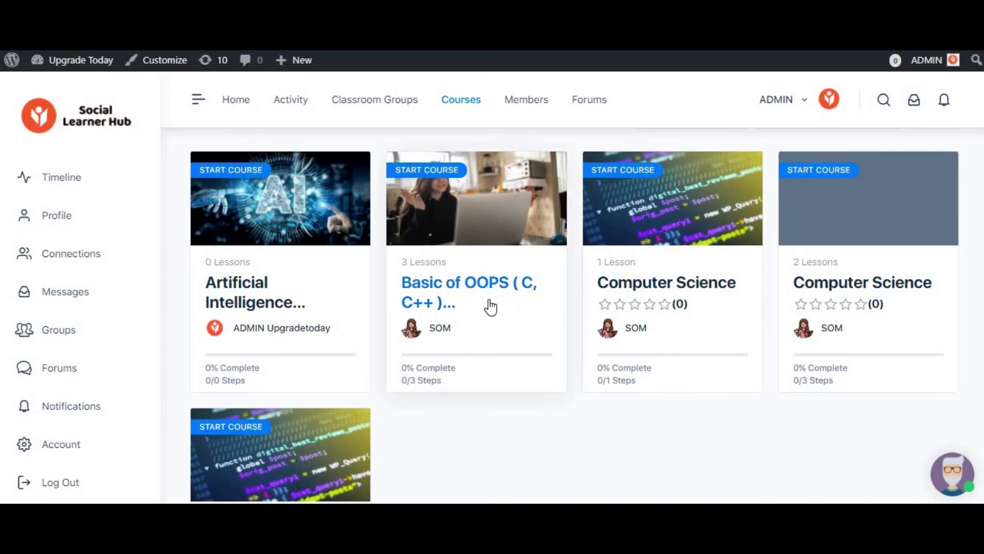
scroll(425, 353, up, 3)
scroll(900, 226, down, 6)
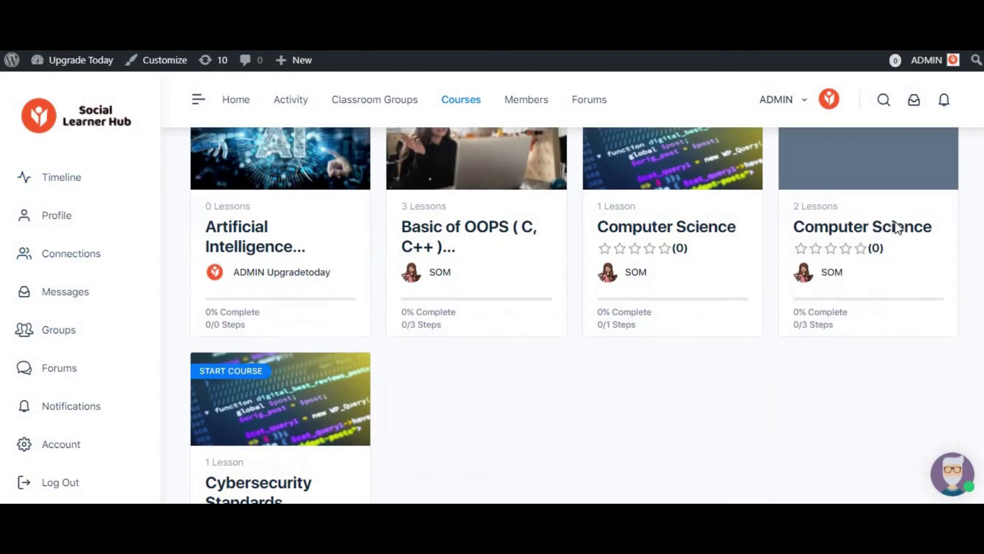
click(914, 100)
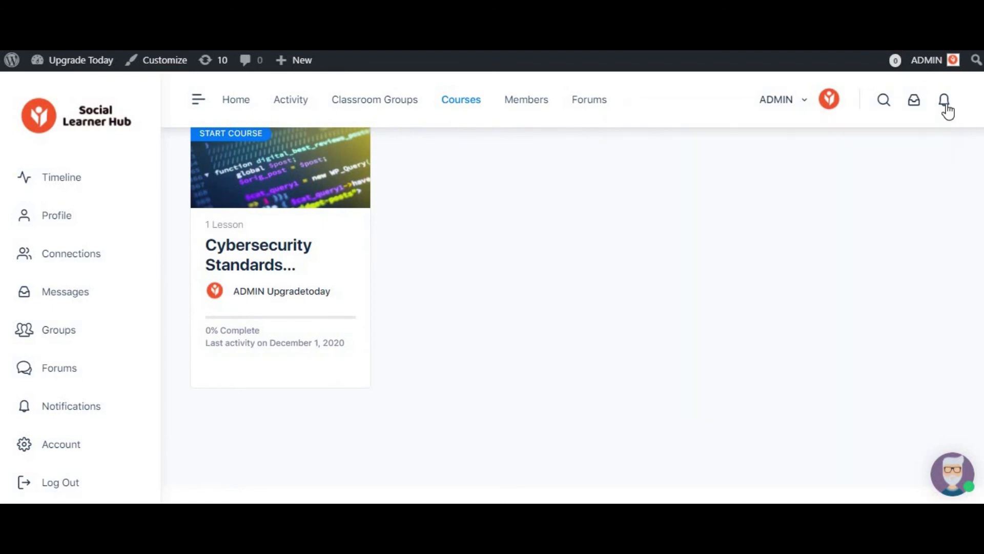
click(945, 102)
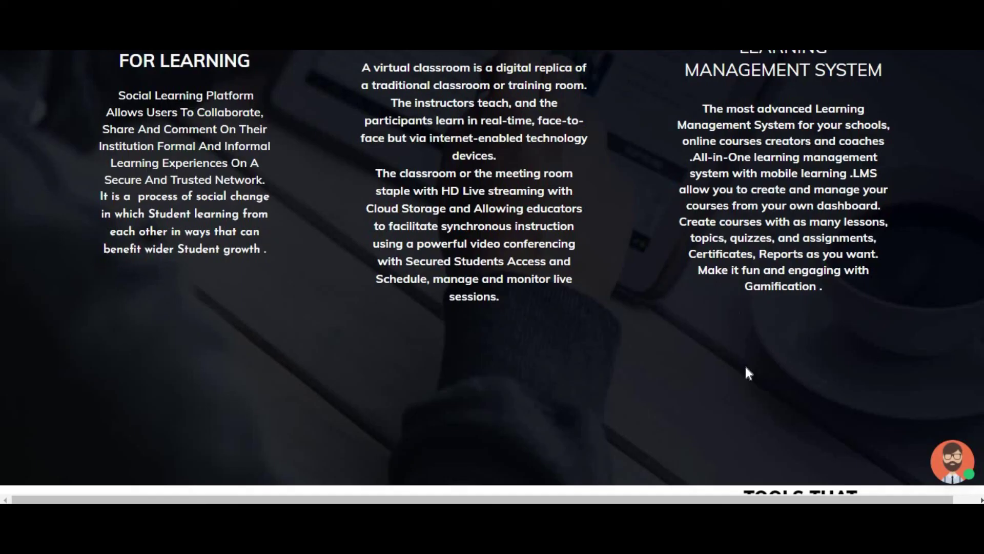
scroll(743, 369, down, 10)
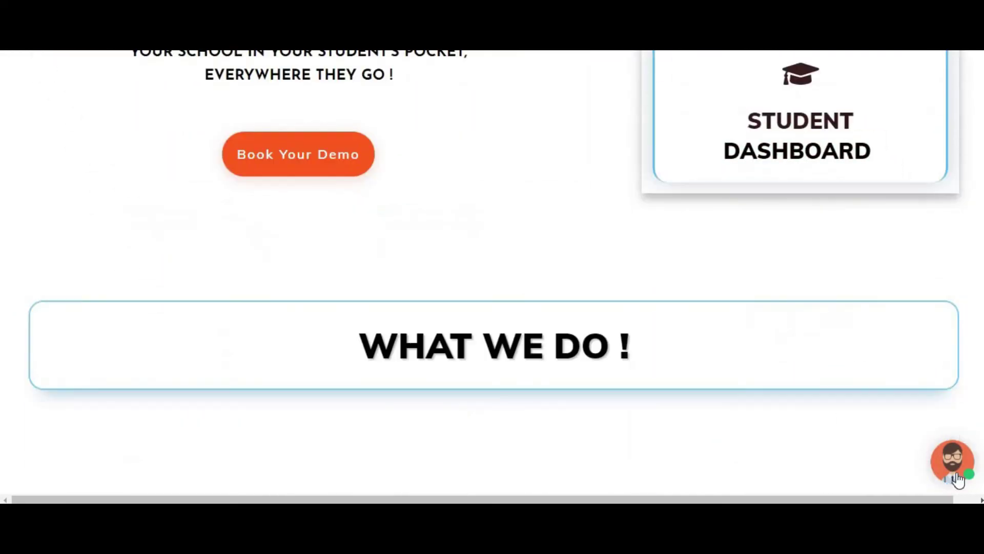
click(954, 462)
scroll(947, 241, up, 5)
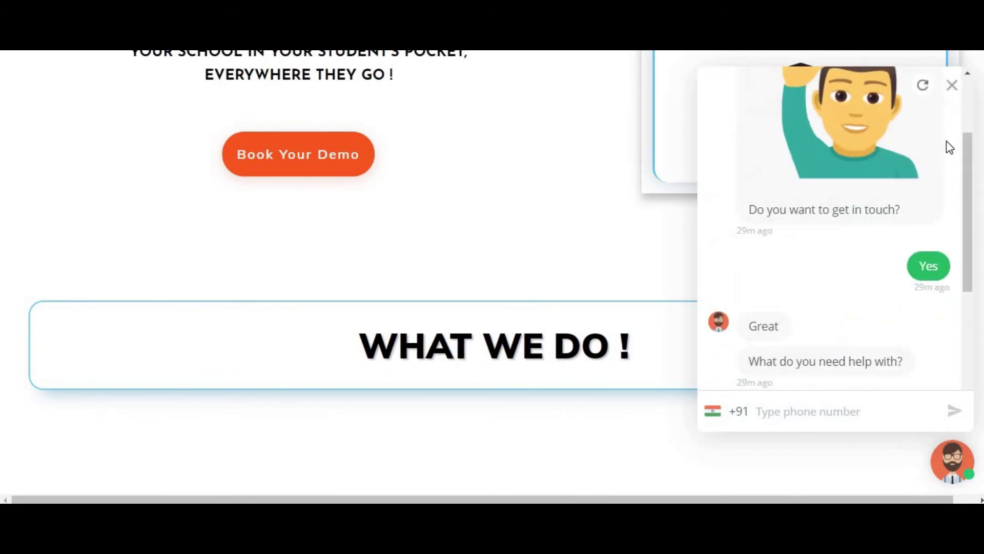
click(952, 86)
scroll(509, 286, down, 15)
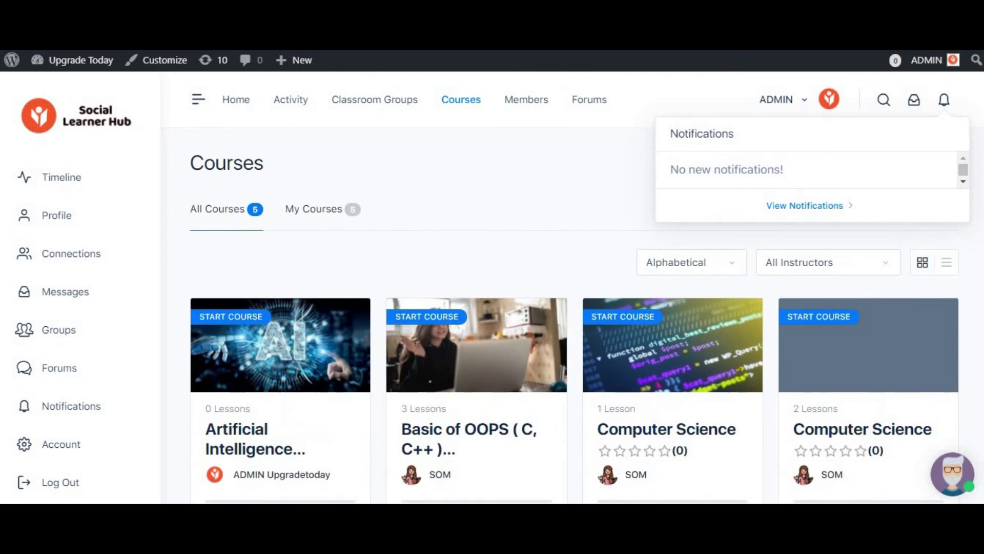
click(953, 103)
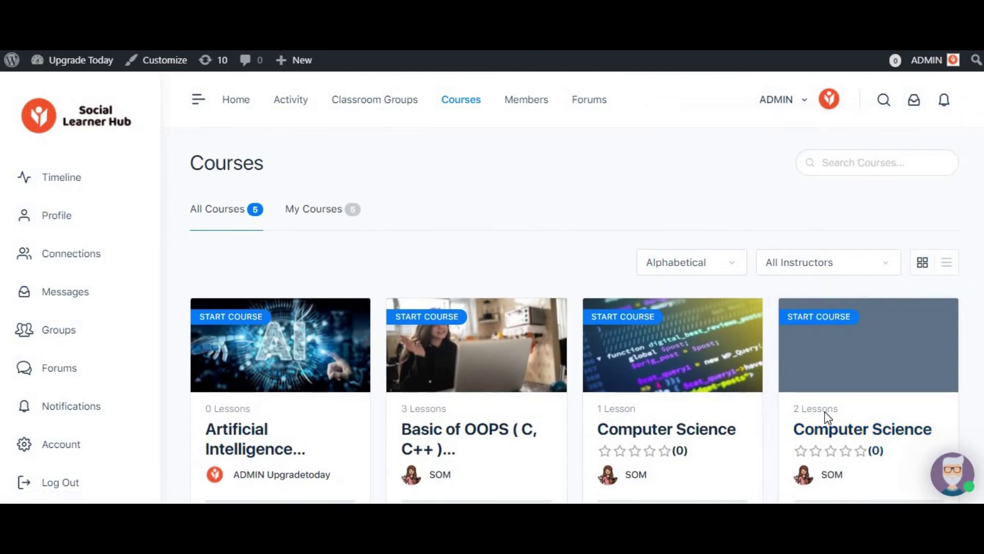
click(952, 85)
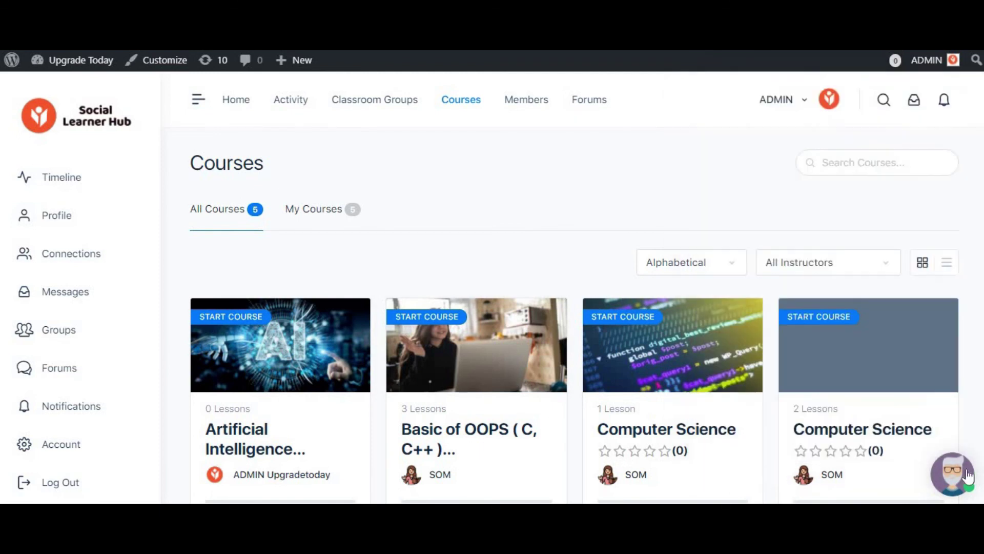
scroll(590, 264, down, 3)
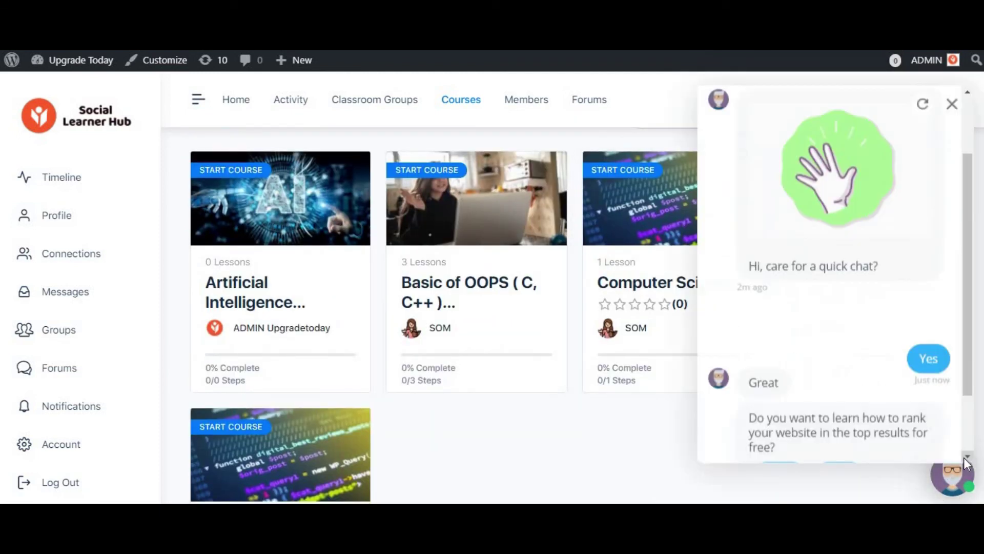
click(952, 85)
scroll(402, 246, up, 3)
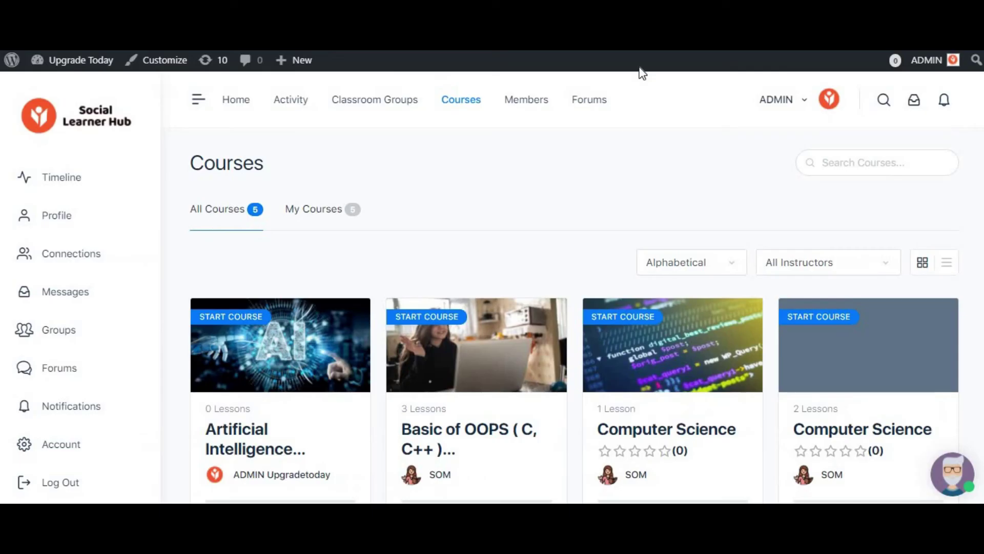
scroll(642, 260, down, 10)
scroll(644, 263, up, 10)
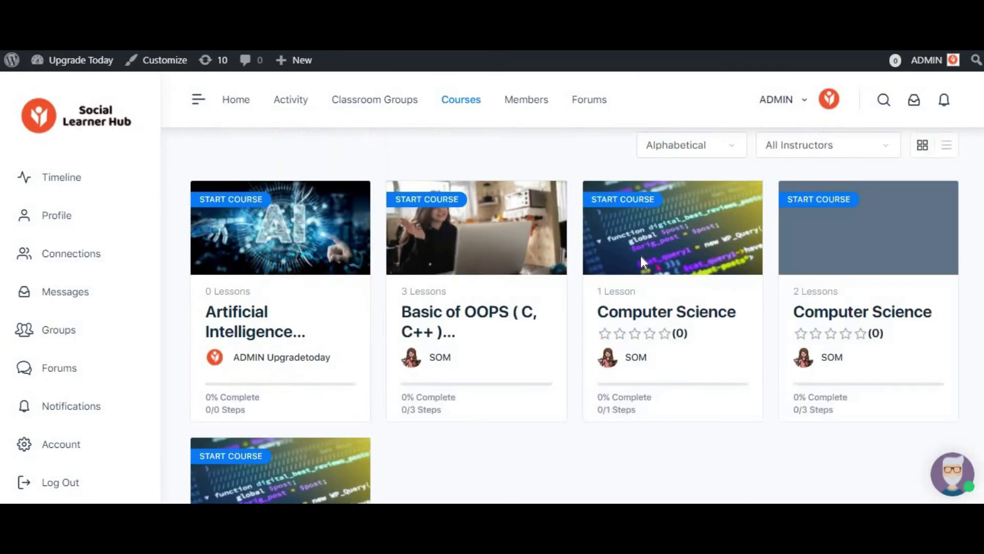
click(953, 476)
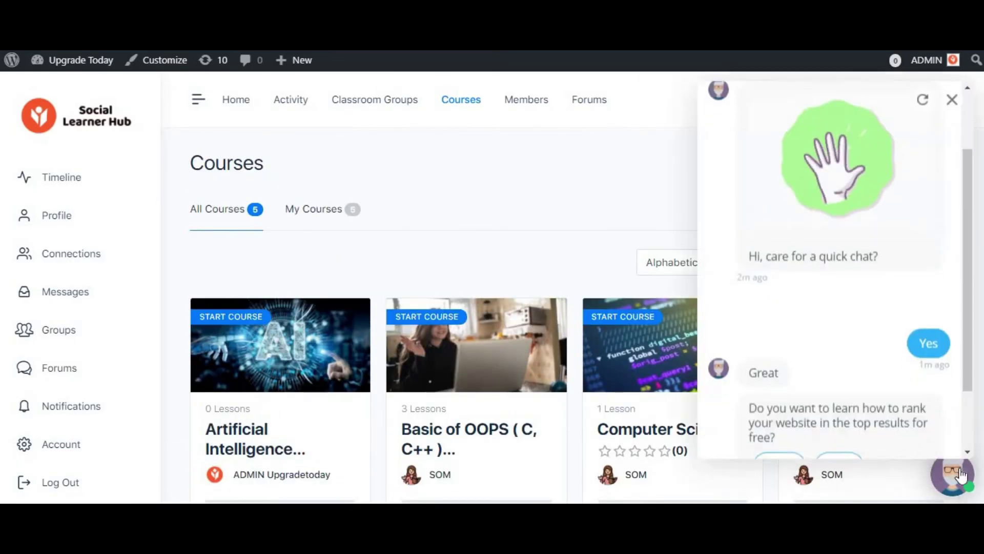
click(953, 96)
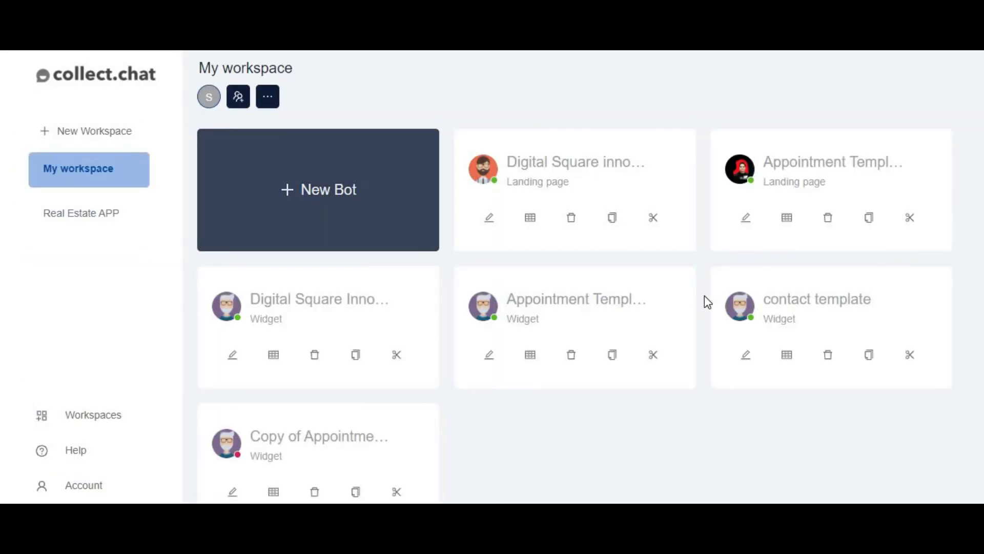
scroll(708, 302, down, 1)
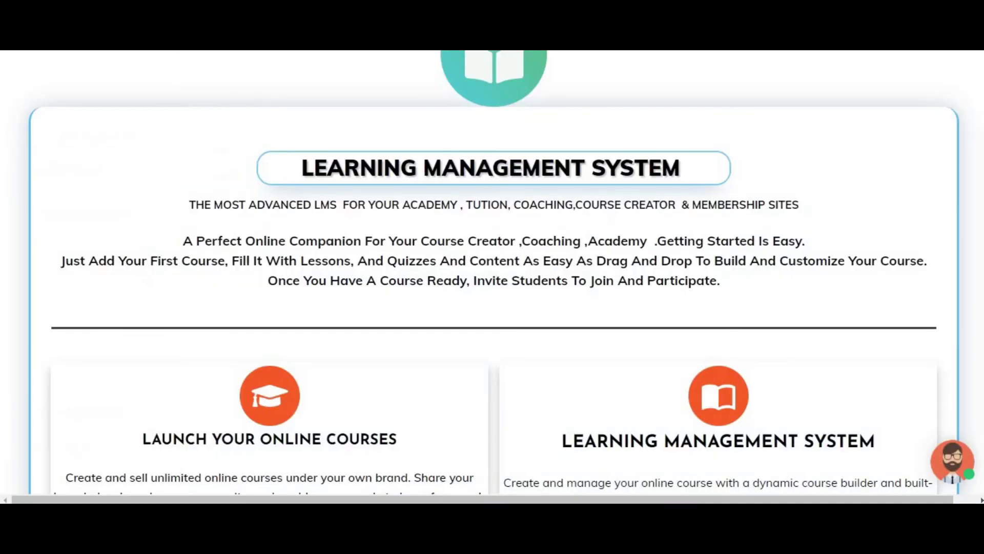
scroll(978, 229, up, 6)
scroll(891, 129, up, 10)
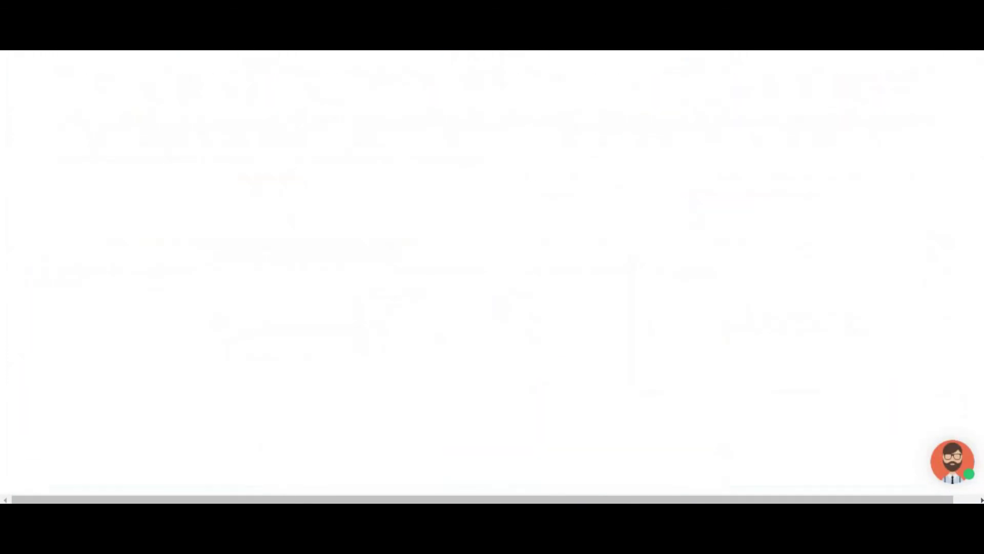
scroll(538, 303, down, 4)
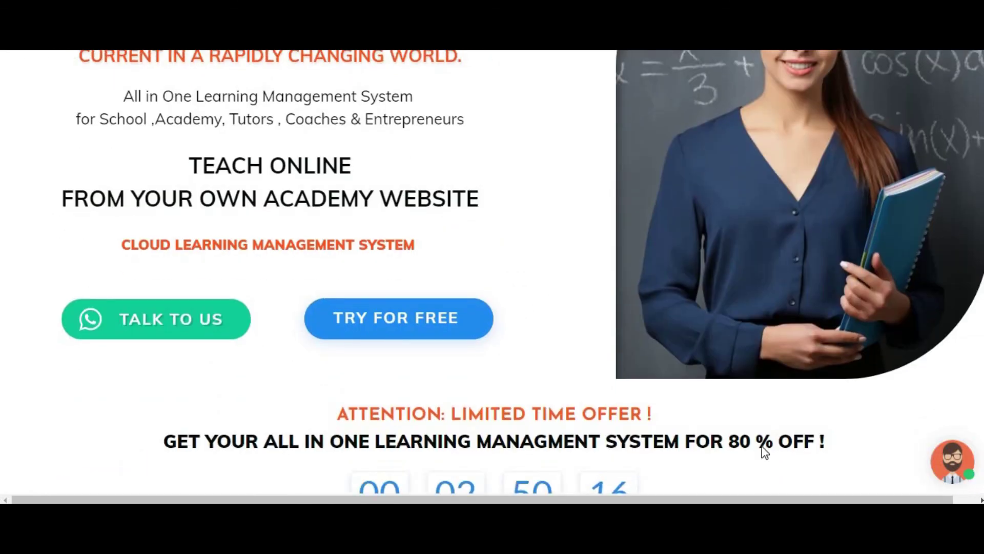
scroll(960, 474, down, 3)
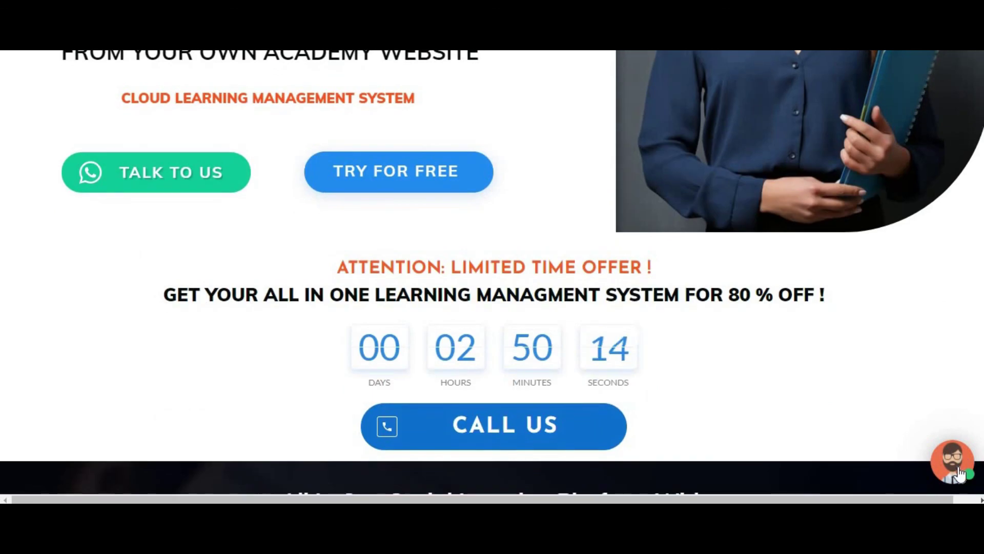
click(957, 474)
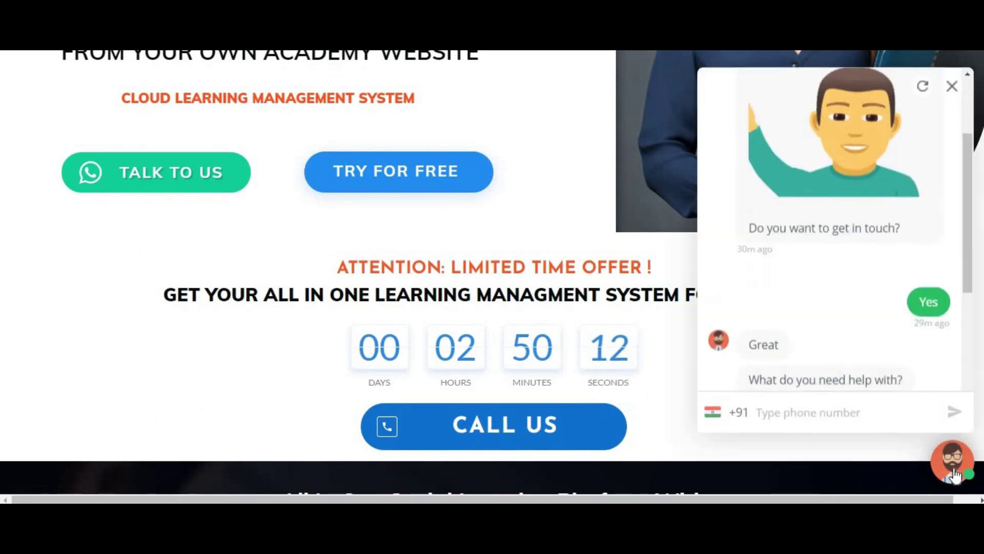
click(952, 87)
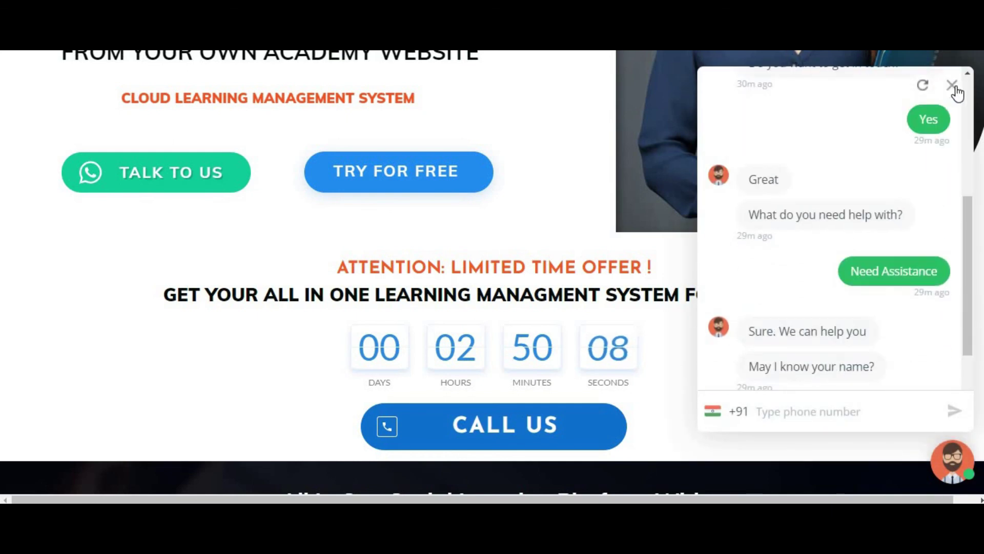
click(952, 86)
scroll(730, 242, down, 15)
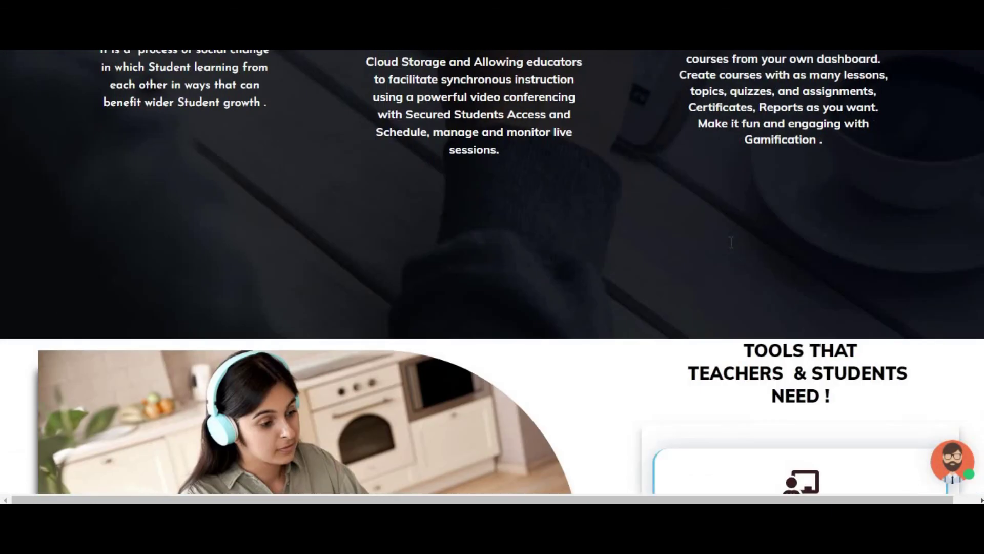
scroll(732, 242, down, 5)
scroll(731, 242, down, 18)
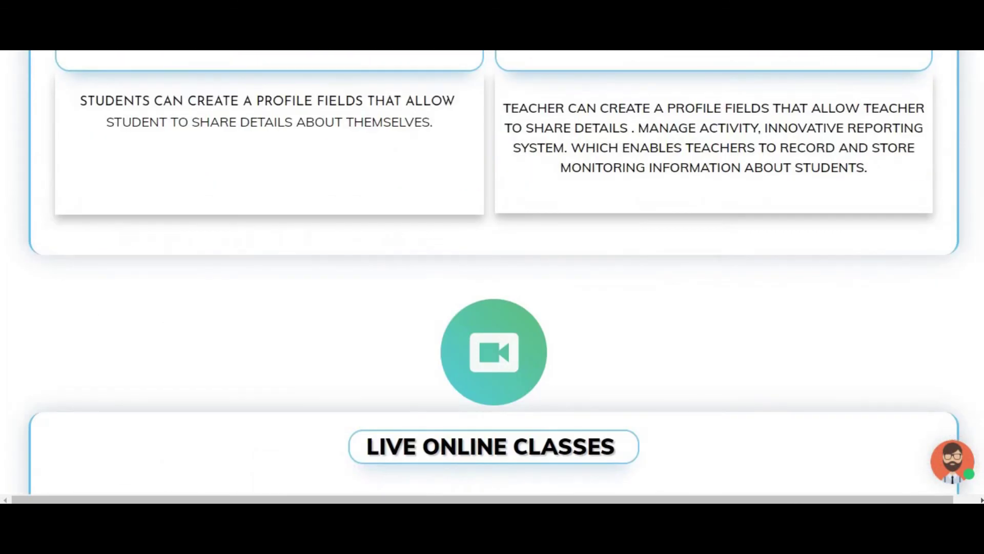
key(Home)
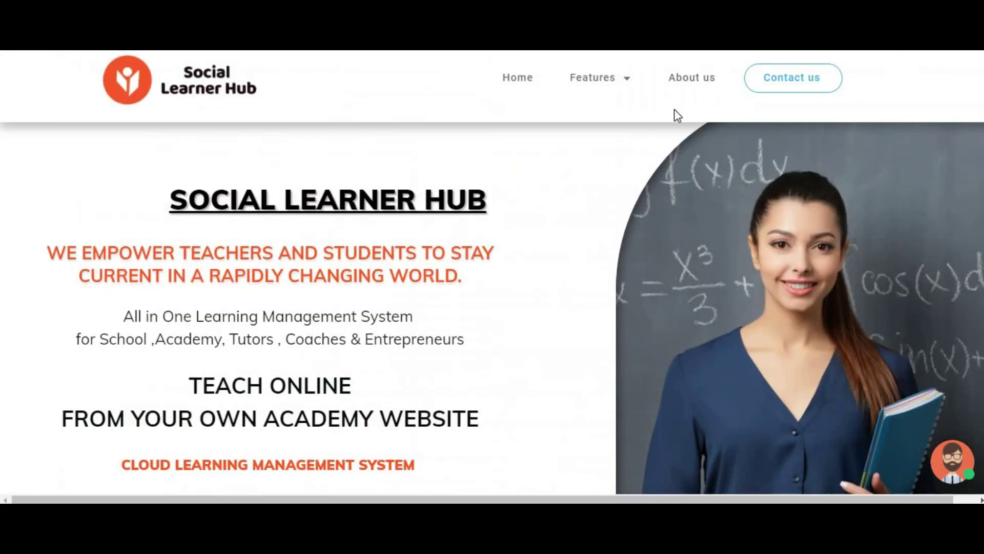
scroll(648, 130, down, 3)
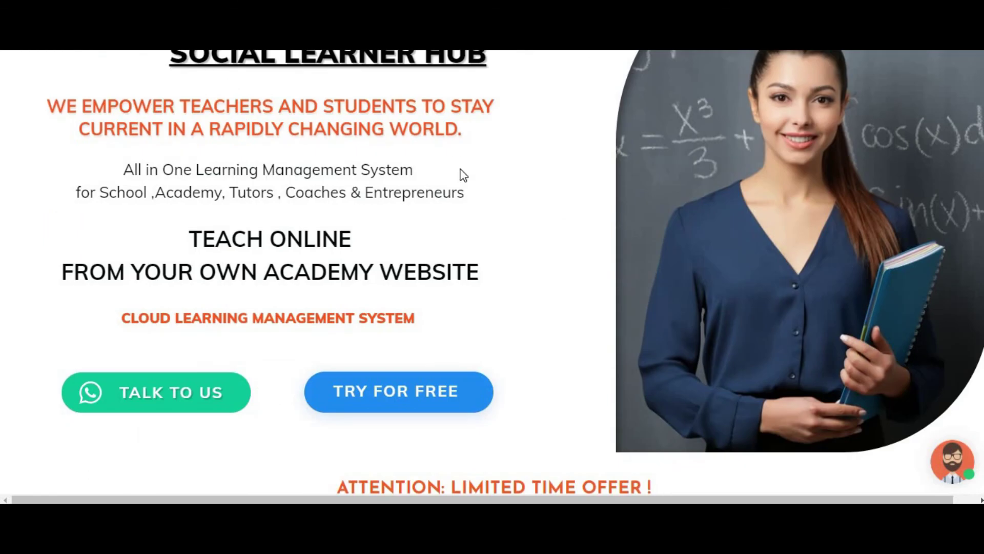